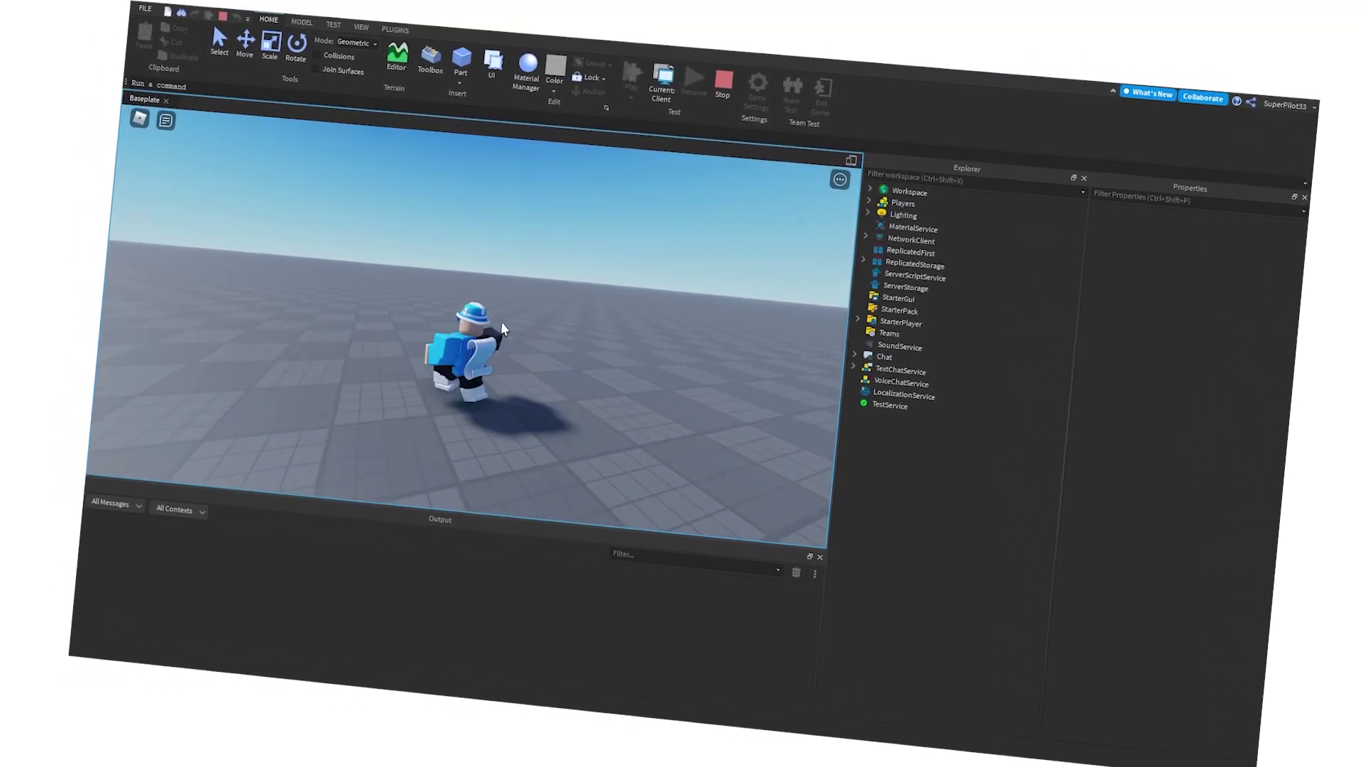
Step: Run and jump the character around the baseplate to preview its default movement animations
key("s")
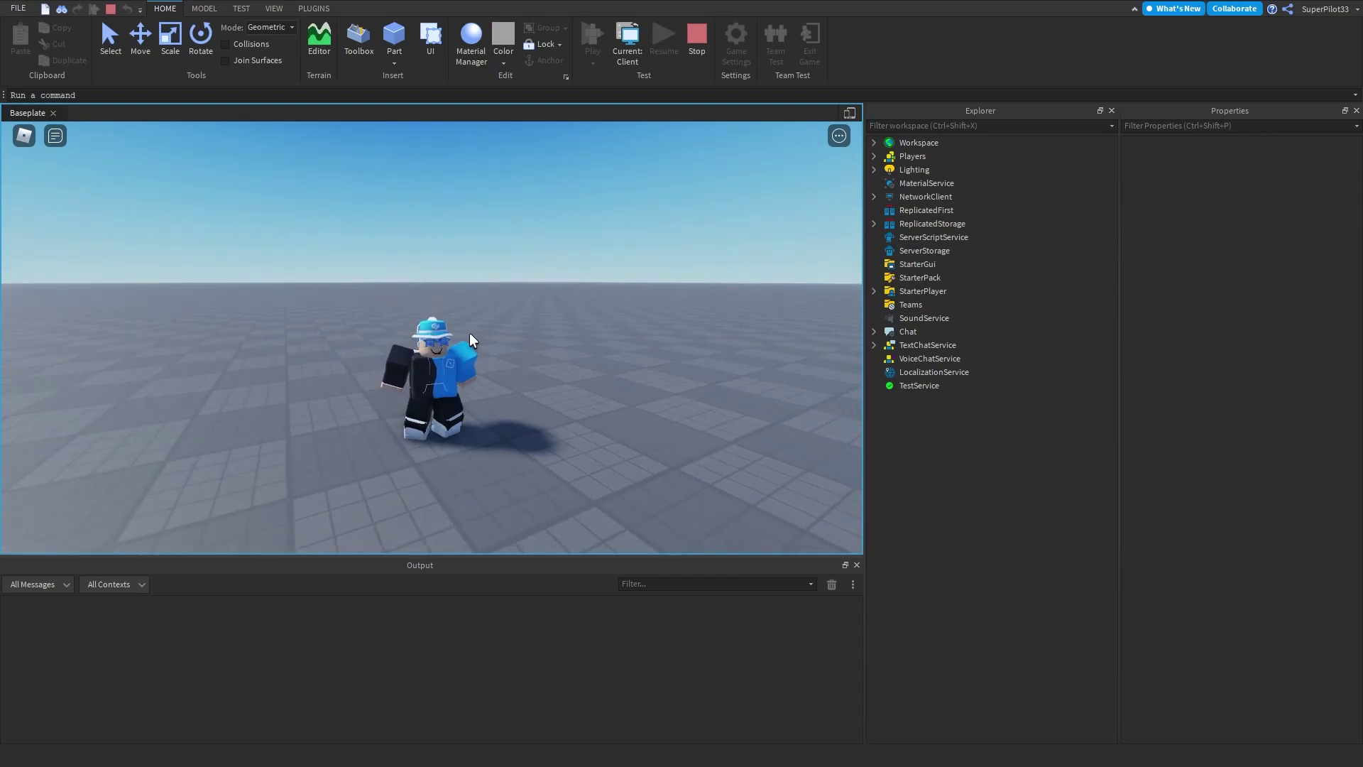
key("space")
key("space")
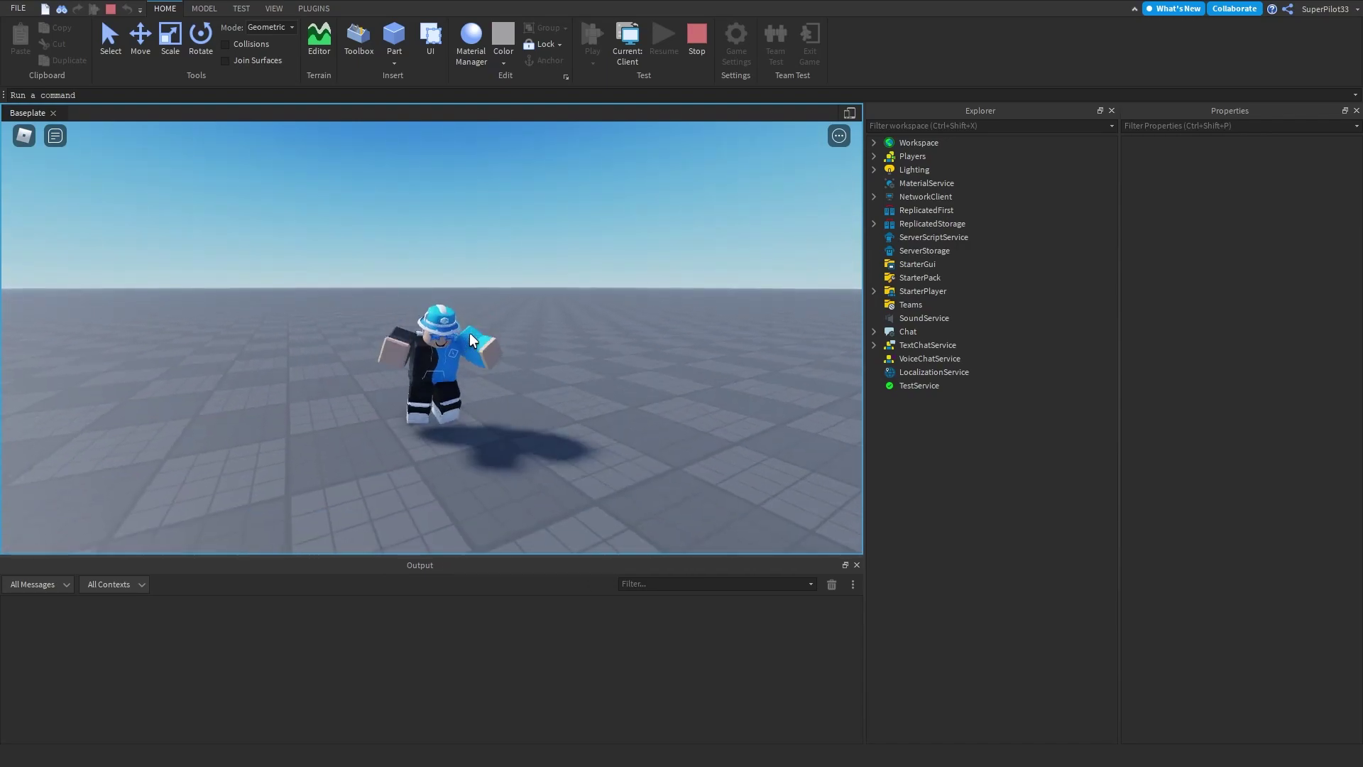
key("space")
key("space")
right_click_drag(470, 332, 470, 332)
key("w")
key("s")
key("d")
key("w")
key("space")
key("d")
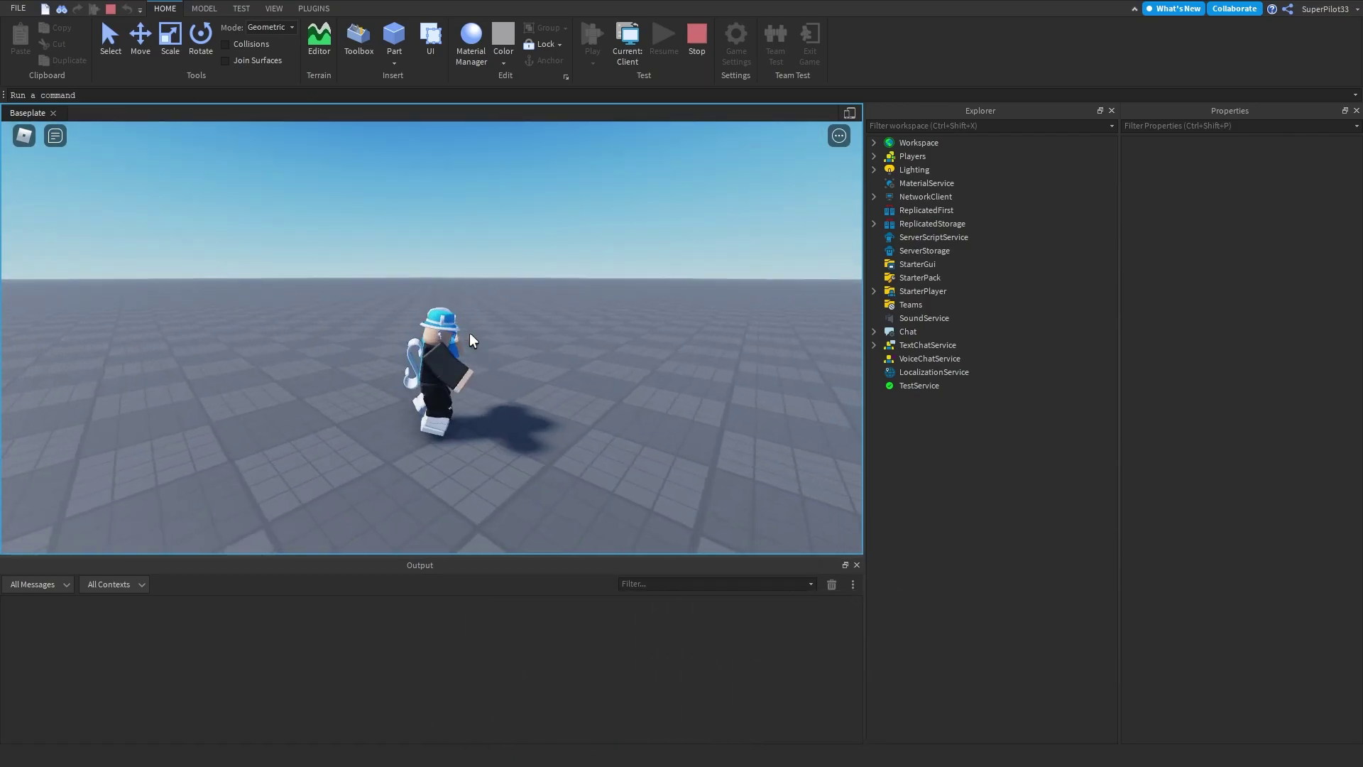
key("s")
key("a")
key("w")
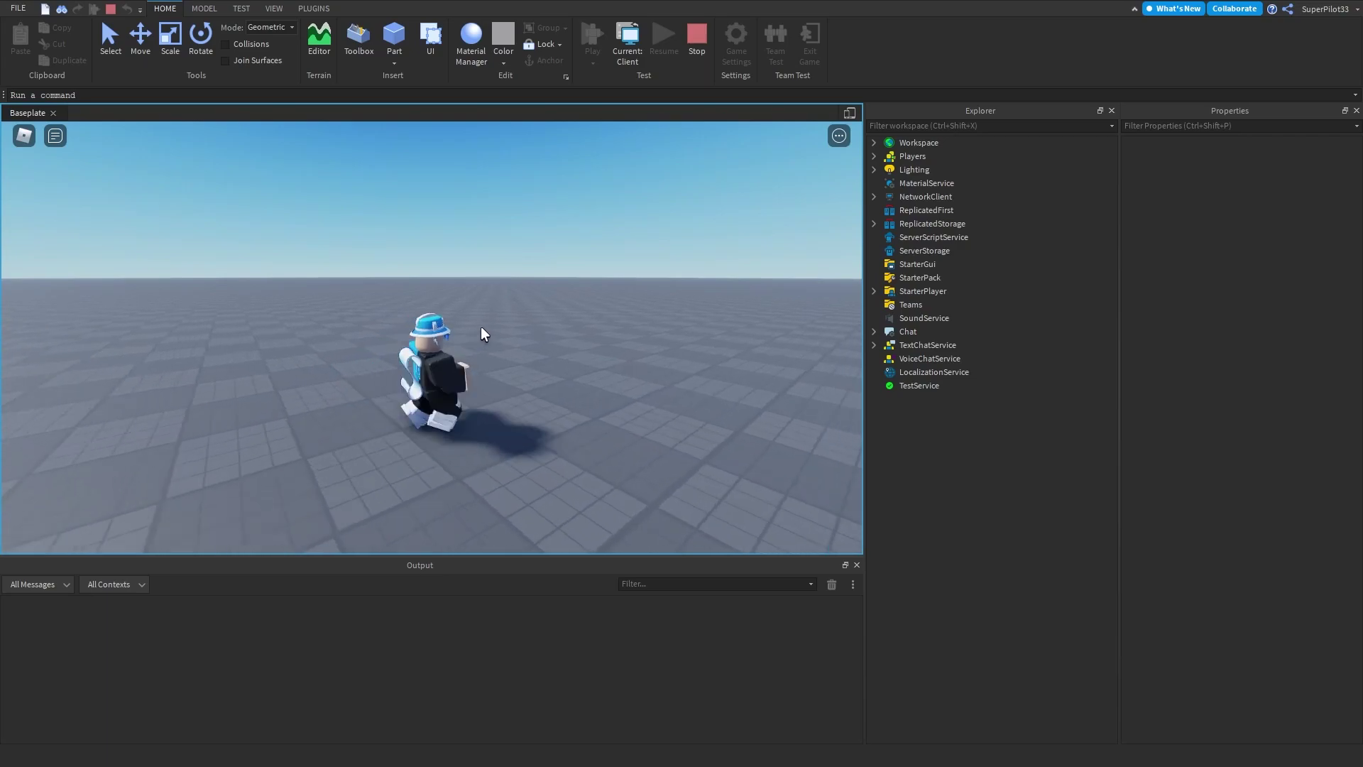
key("a")
Step: Send the chat command "/e dance" to try the dance emote, and end the playtest
key("slash")
type("/e dance")
key("Return")
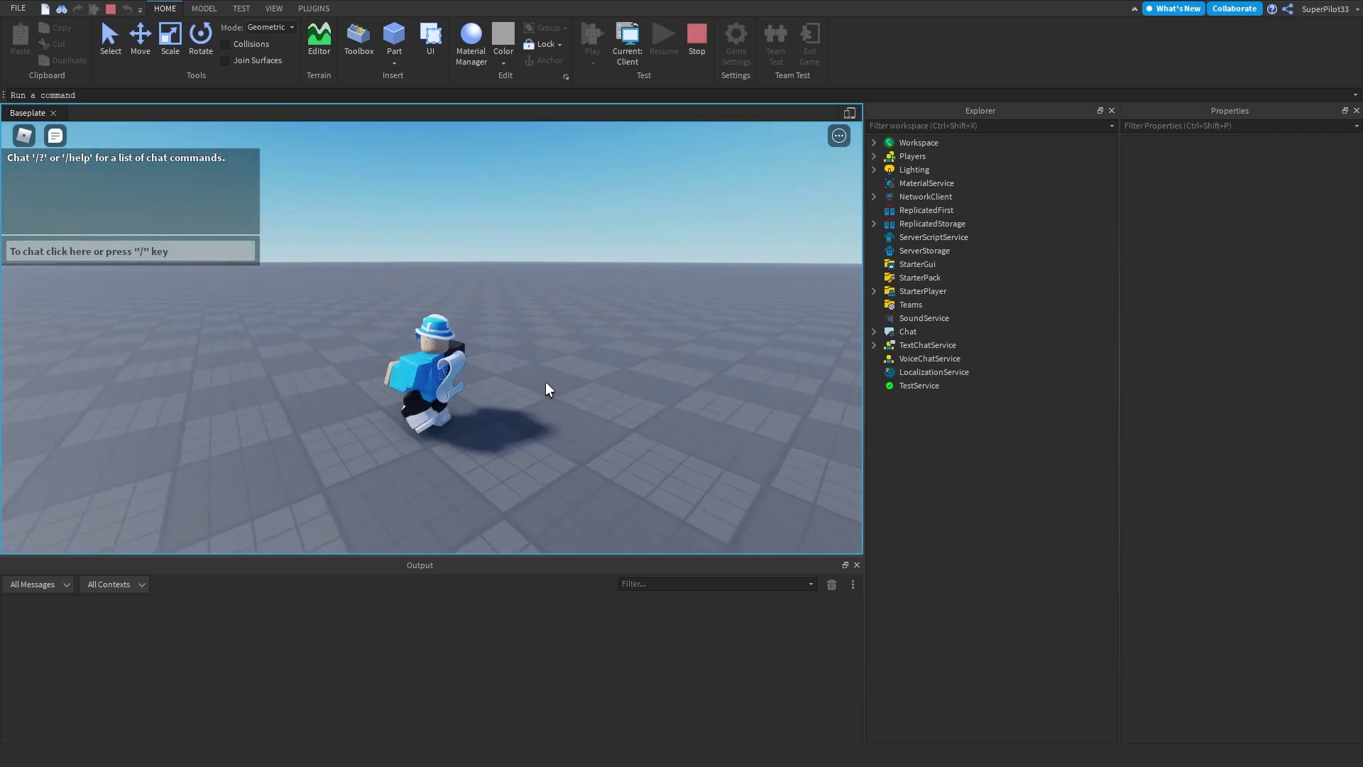
key("shift+F5")
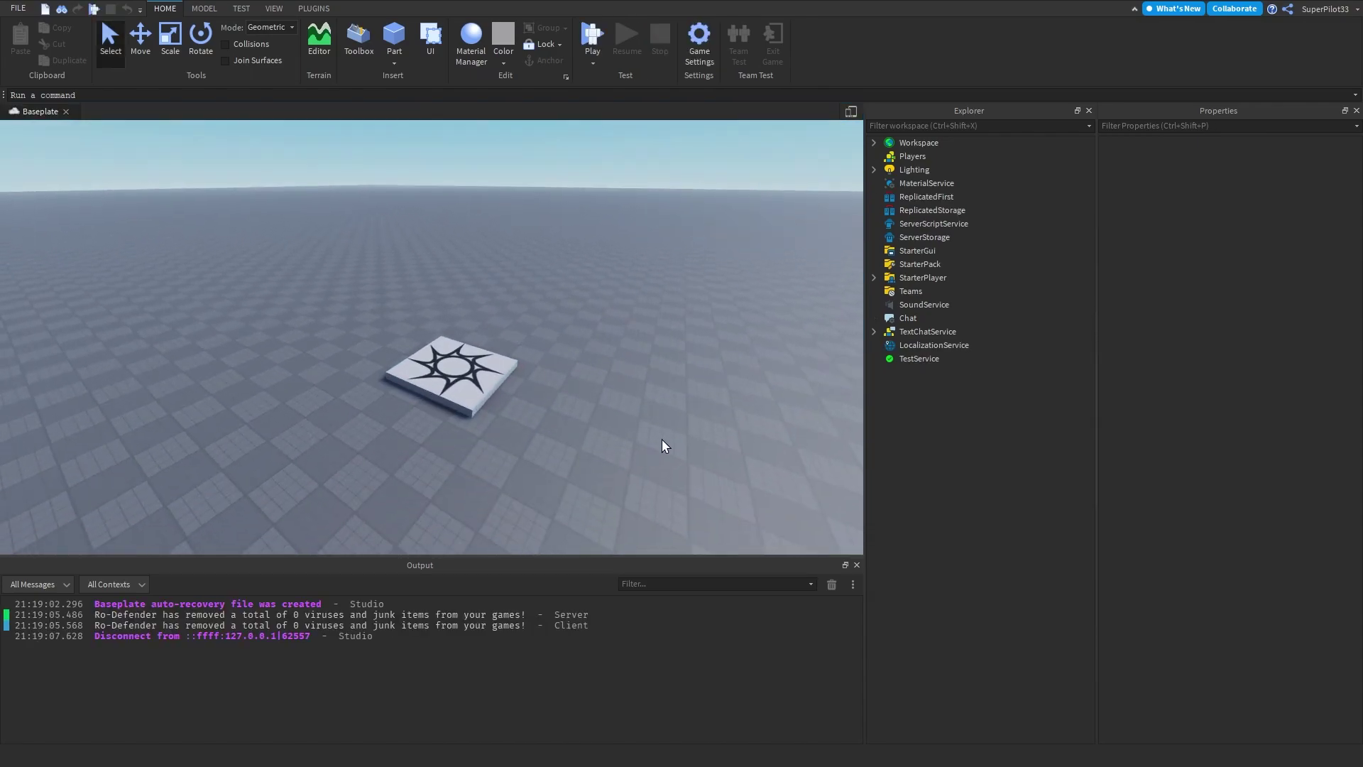
Step: Start a new playtest and expand the player's character model in Workspace
left_click(593, 37)
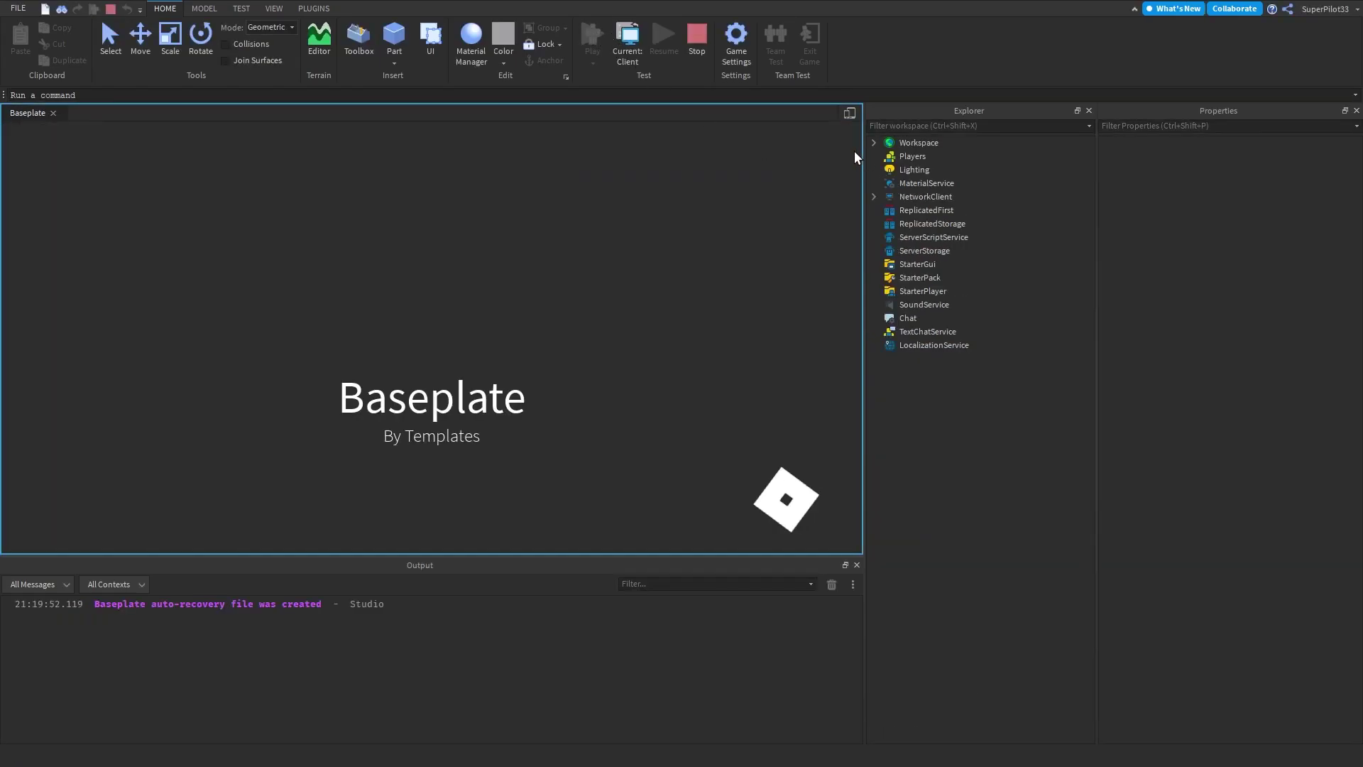
key("a")
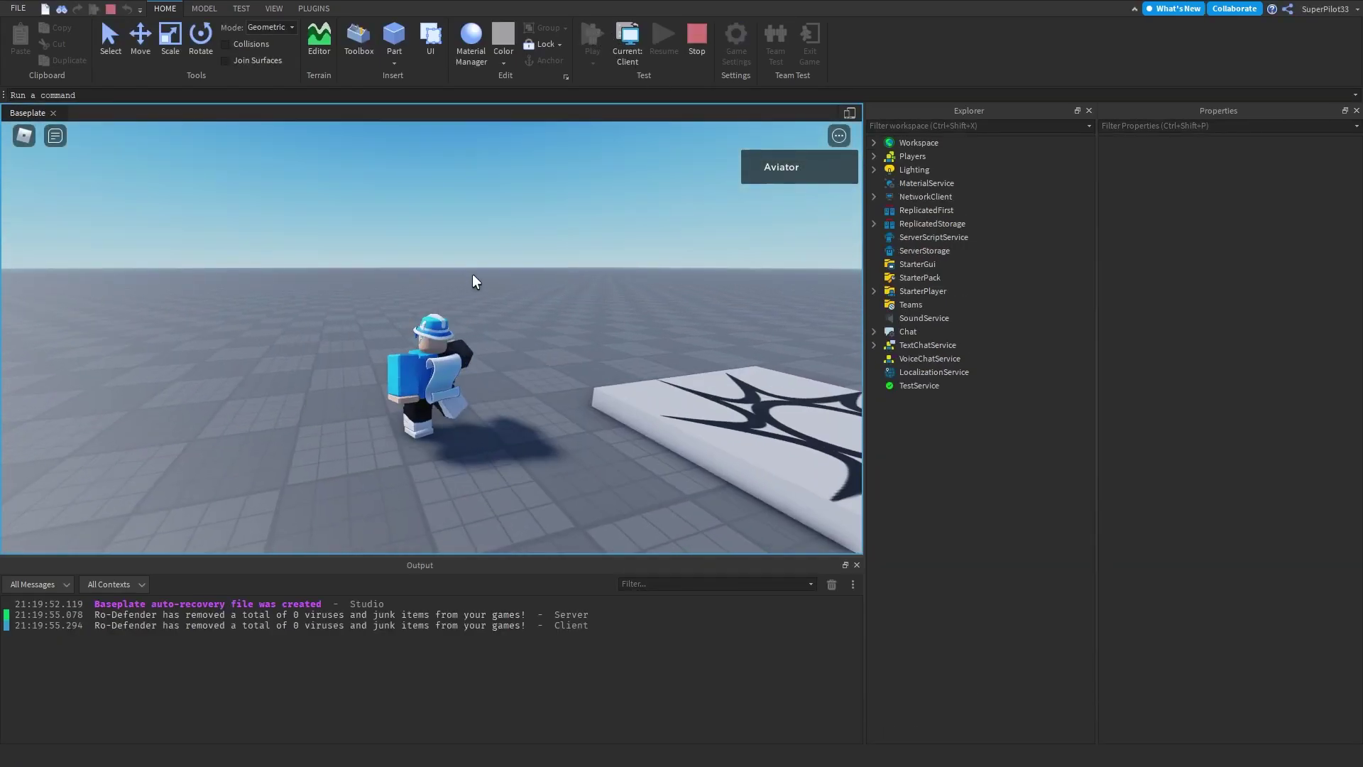
left_click(873, 143)
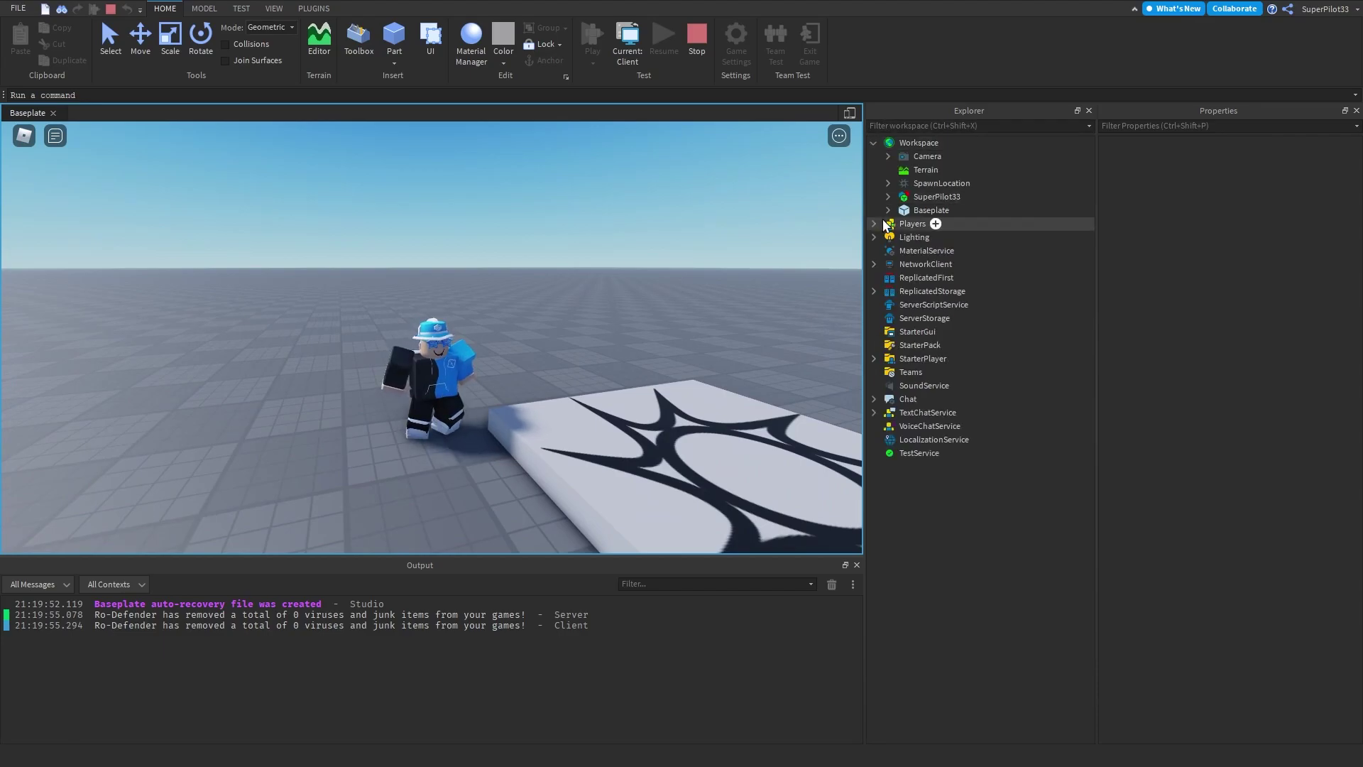
left_click(908, 197)
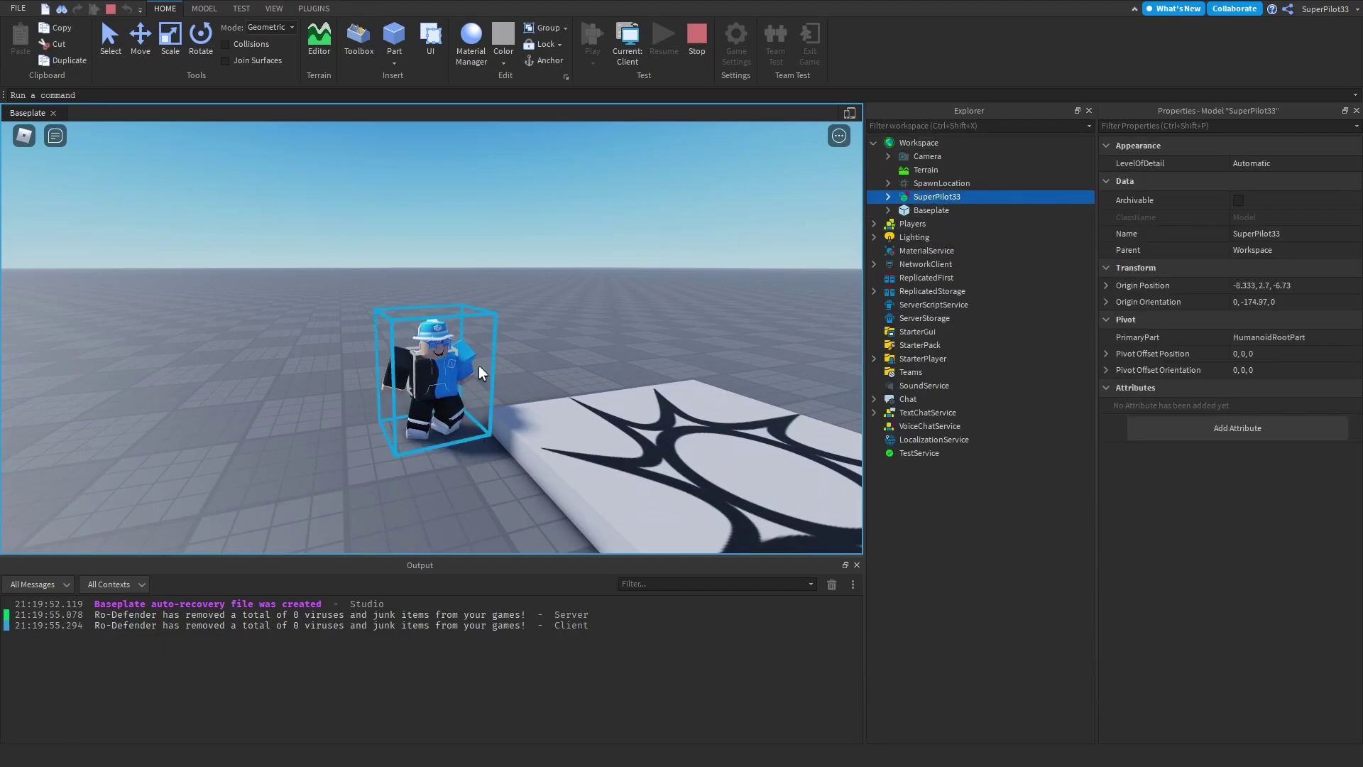
left_click(888, 196)
Step: Examine the player's entry under the Players service and collapse the service again
left_click(874, 574)
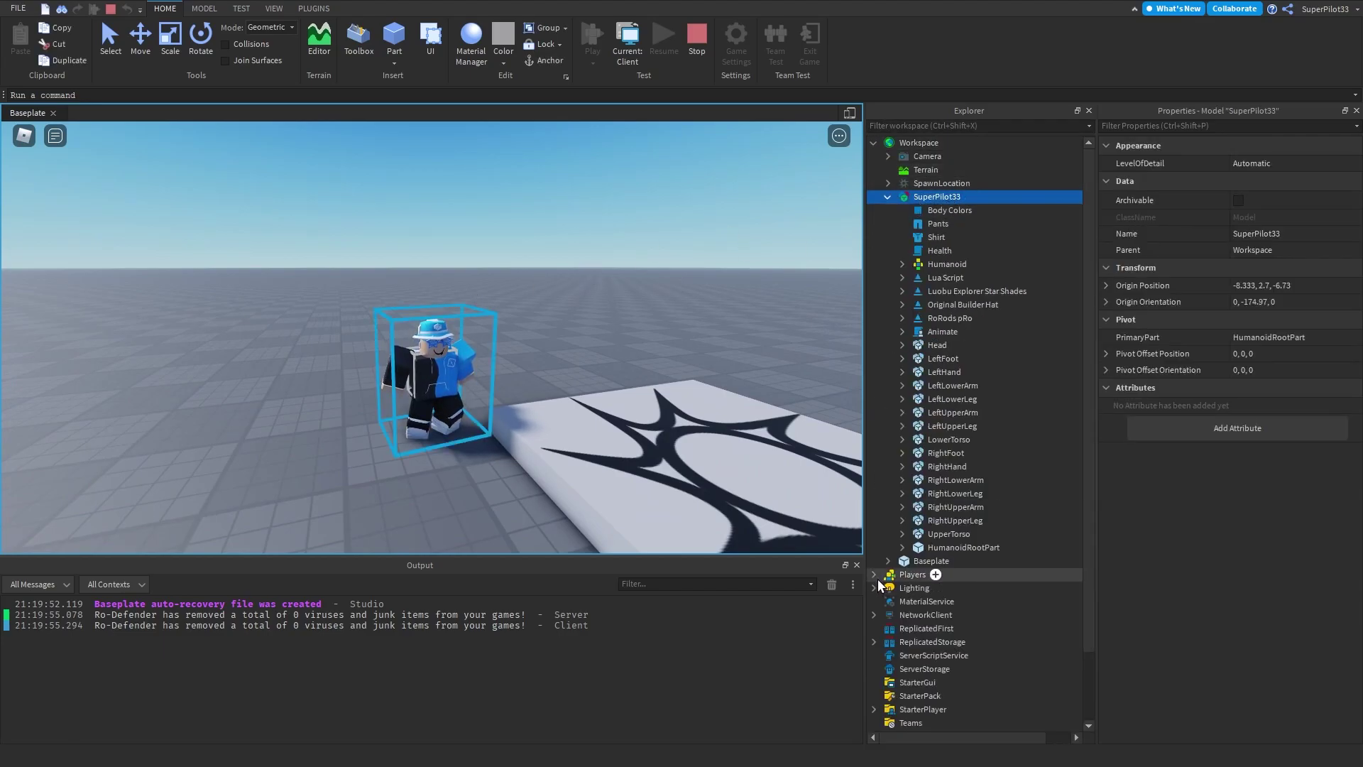
left_click(907, 590)
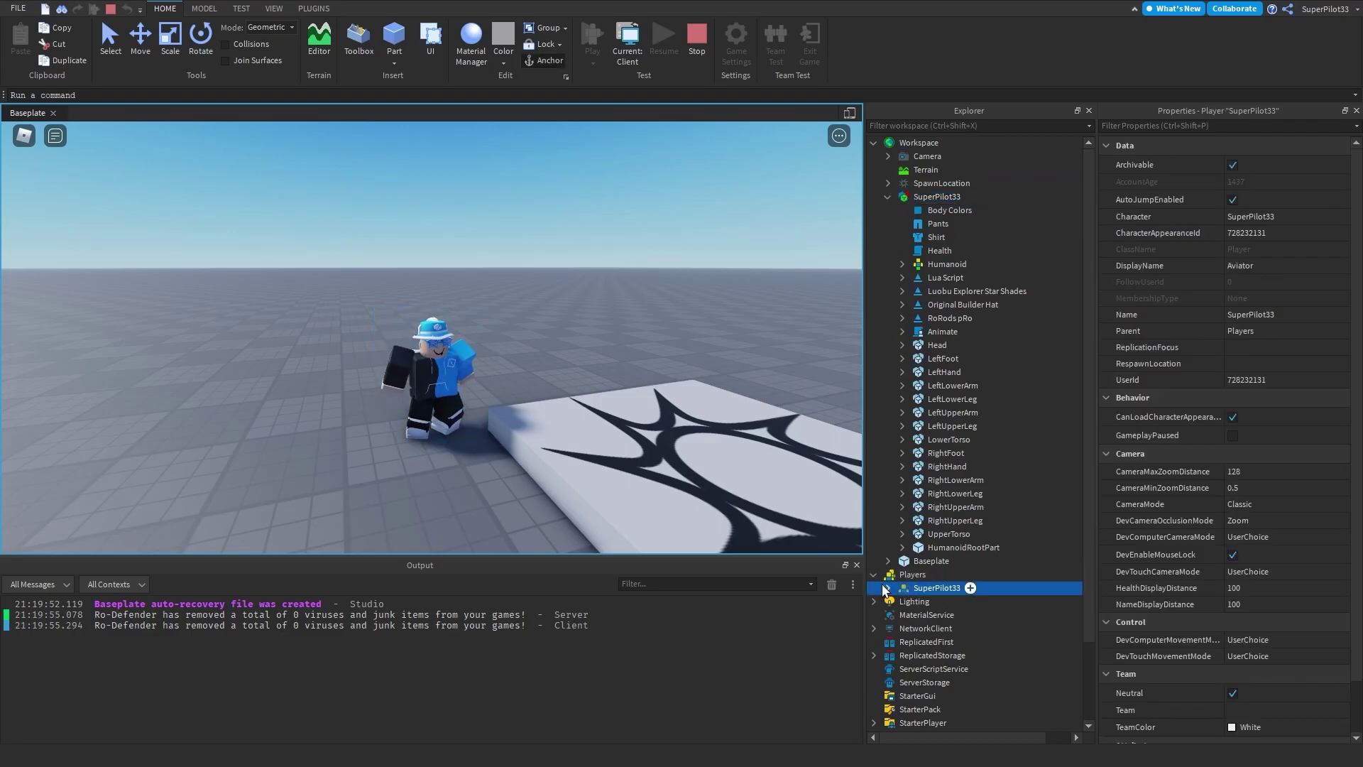
left_click(874, 575)
Step: Expand the character's Animate script and inspect the AnimationId of JumpAnim inside jump
left_click(934, 203)
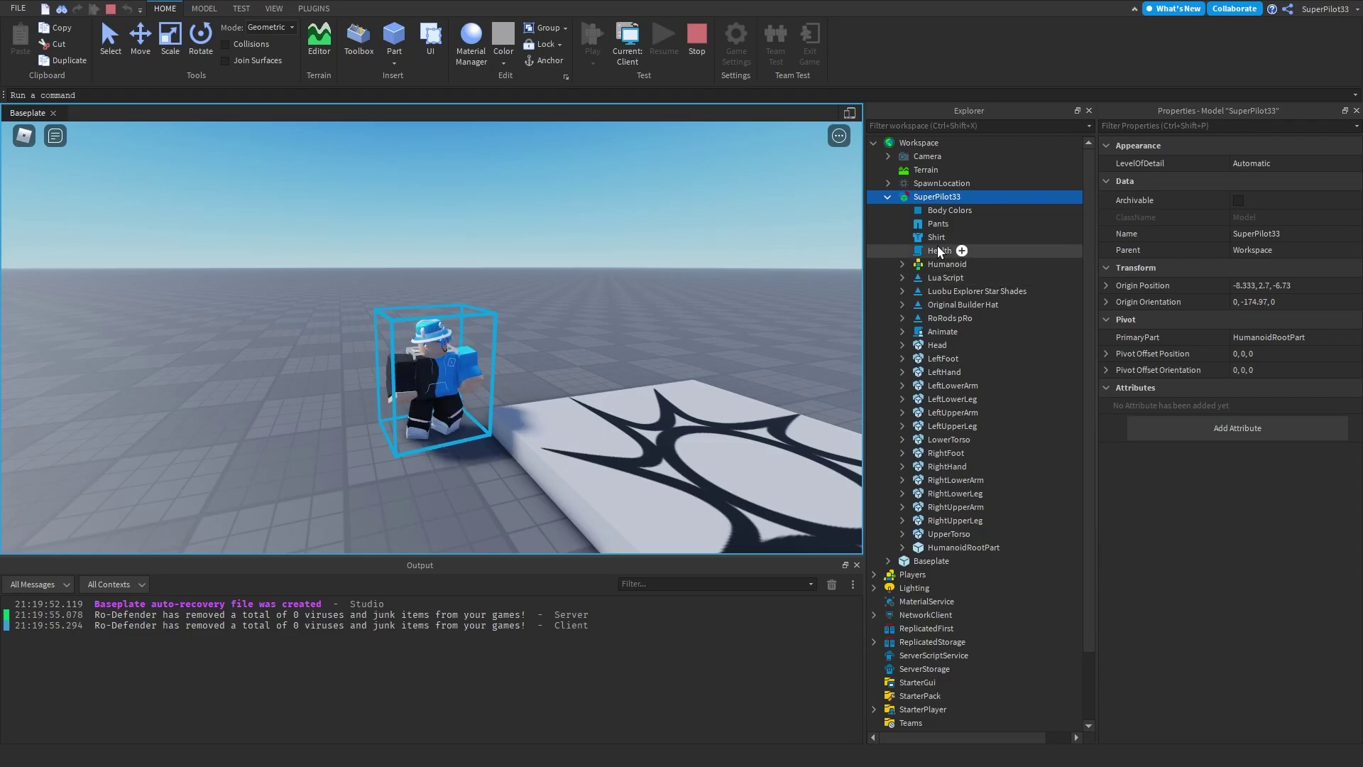
left_click(922, 332)
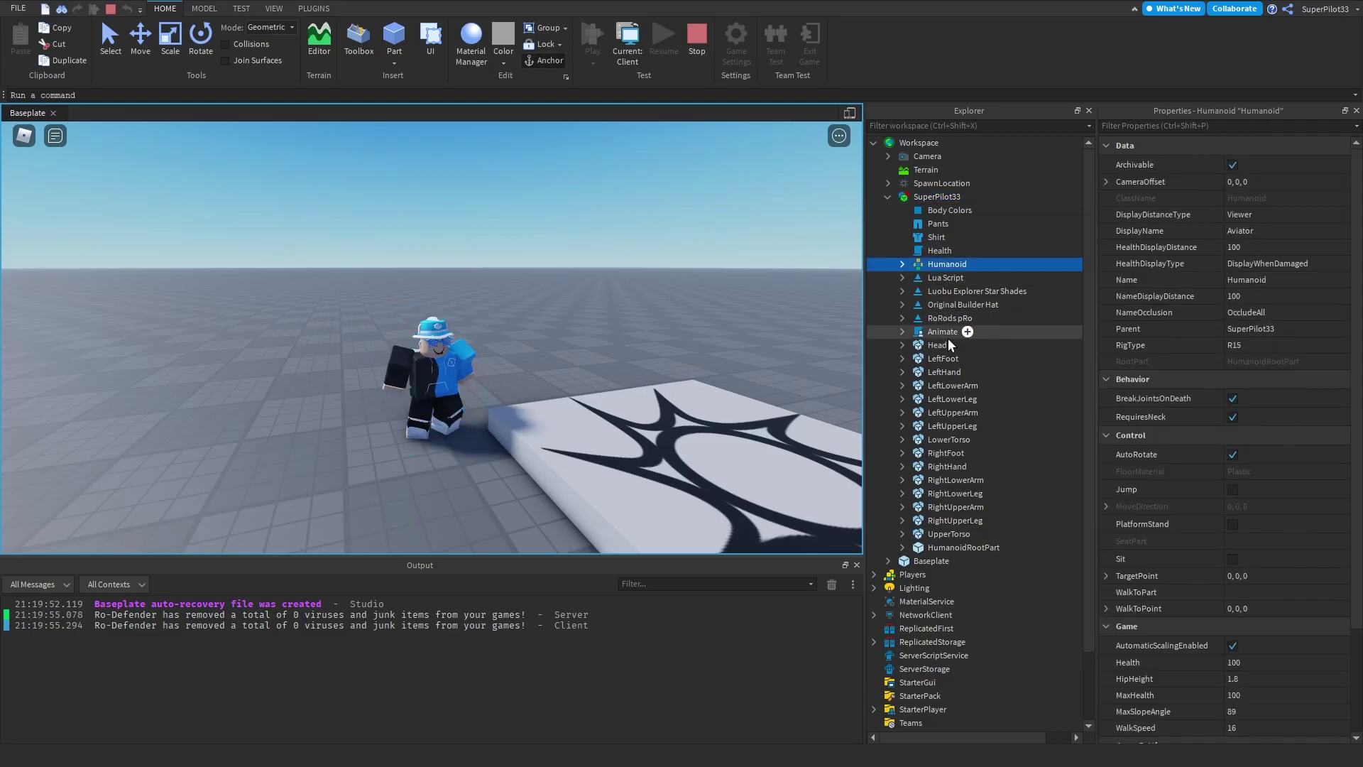
left_click(902, 331)
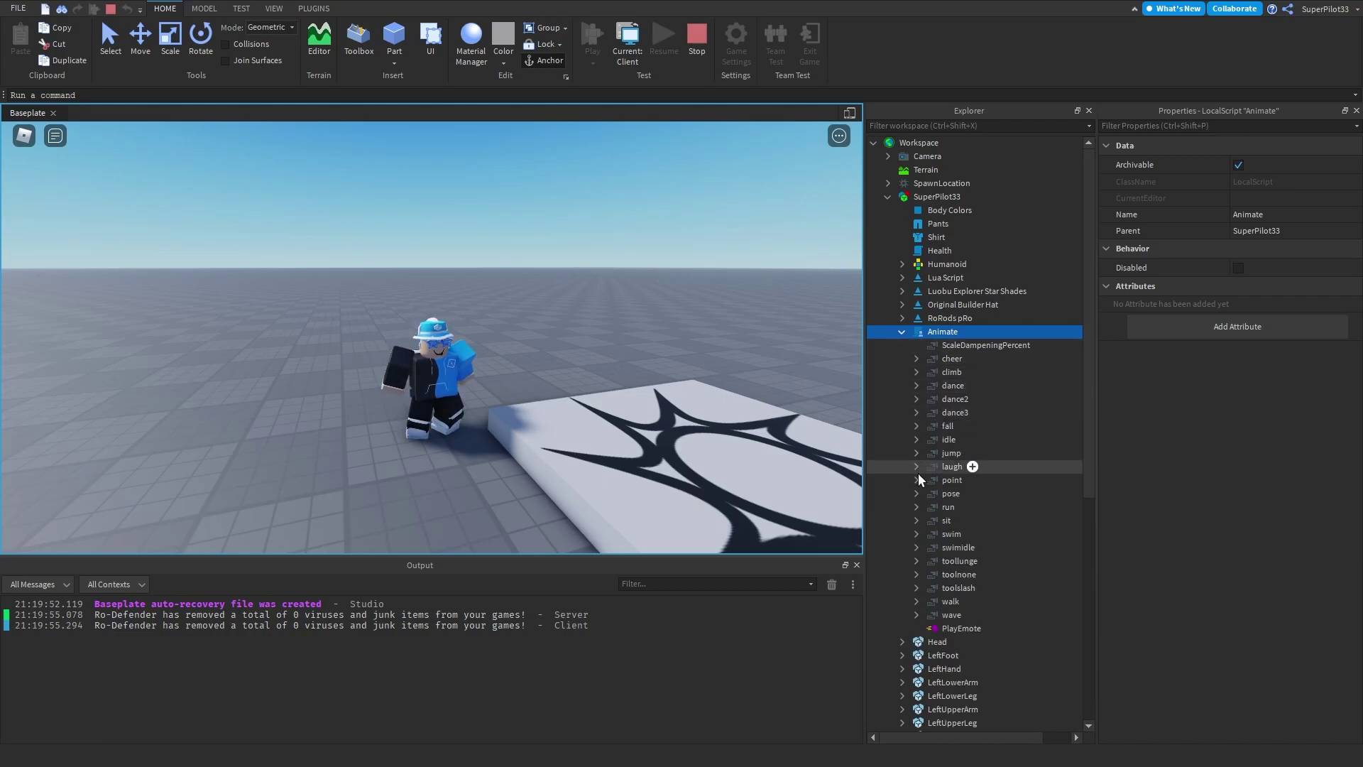
left_click(916, 453)
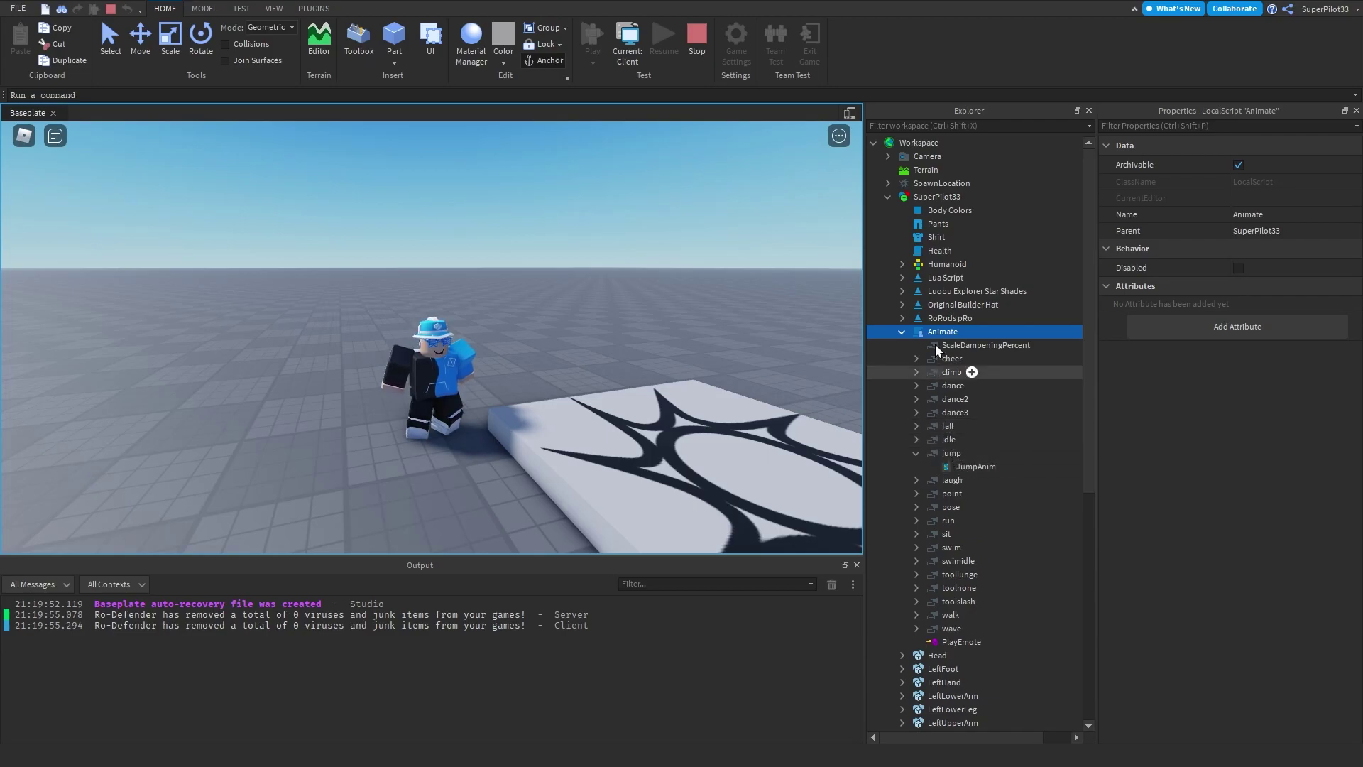
left_click(950, 467)
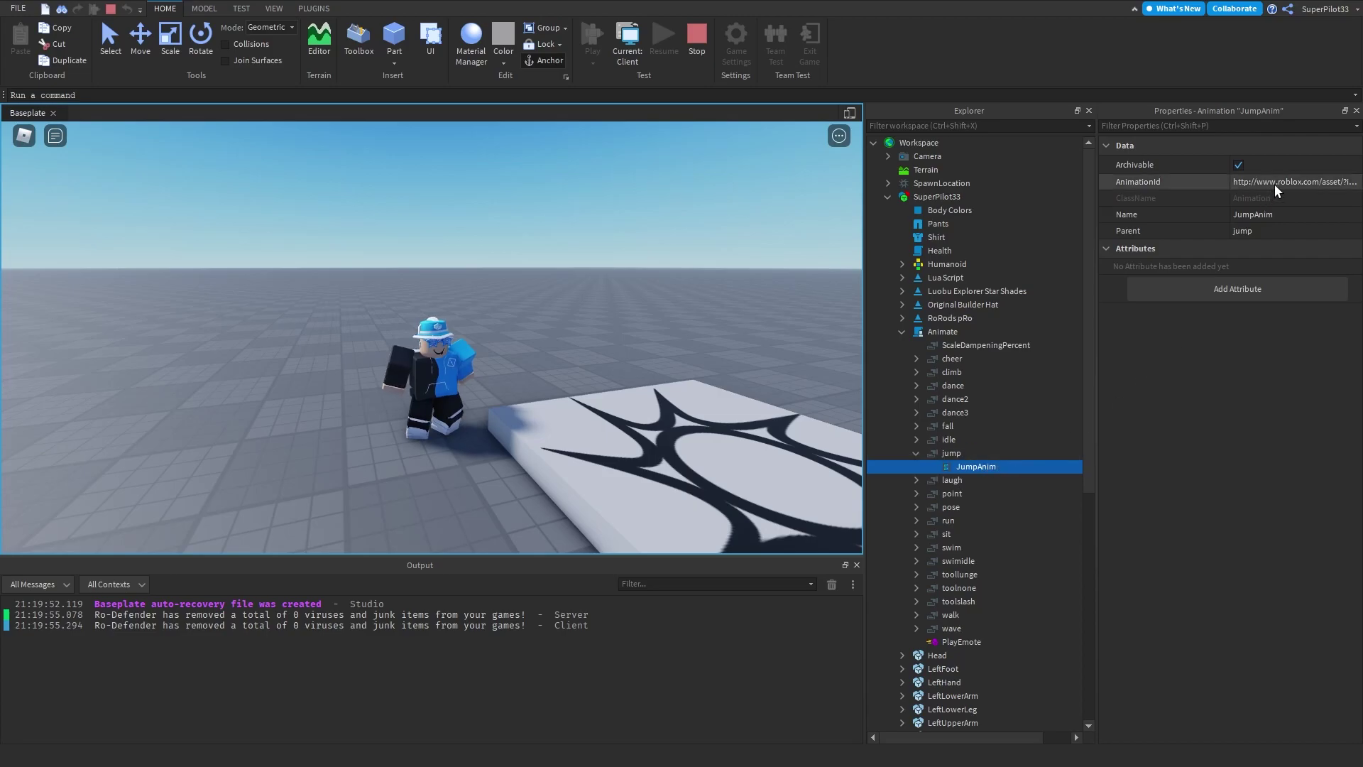
mouse_move(1098, 206)
left_mouse_down()
mouse_move(948, 217)
mouse_move(1133, 230)
mouse_move(1096, 223)
mouse_move(1120, 217)
left_mouse_up()
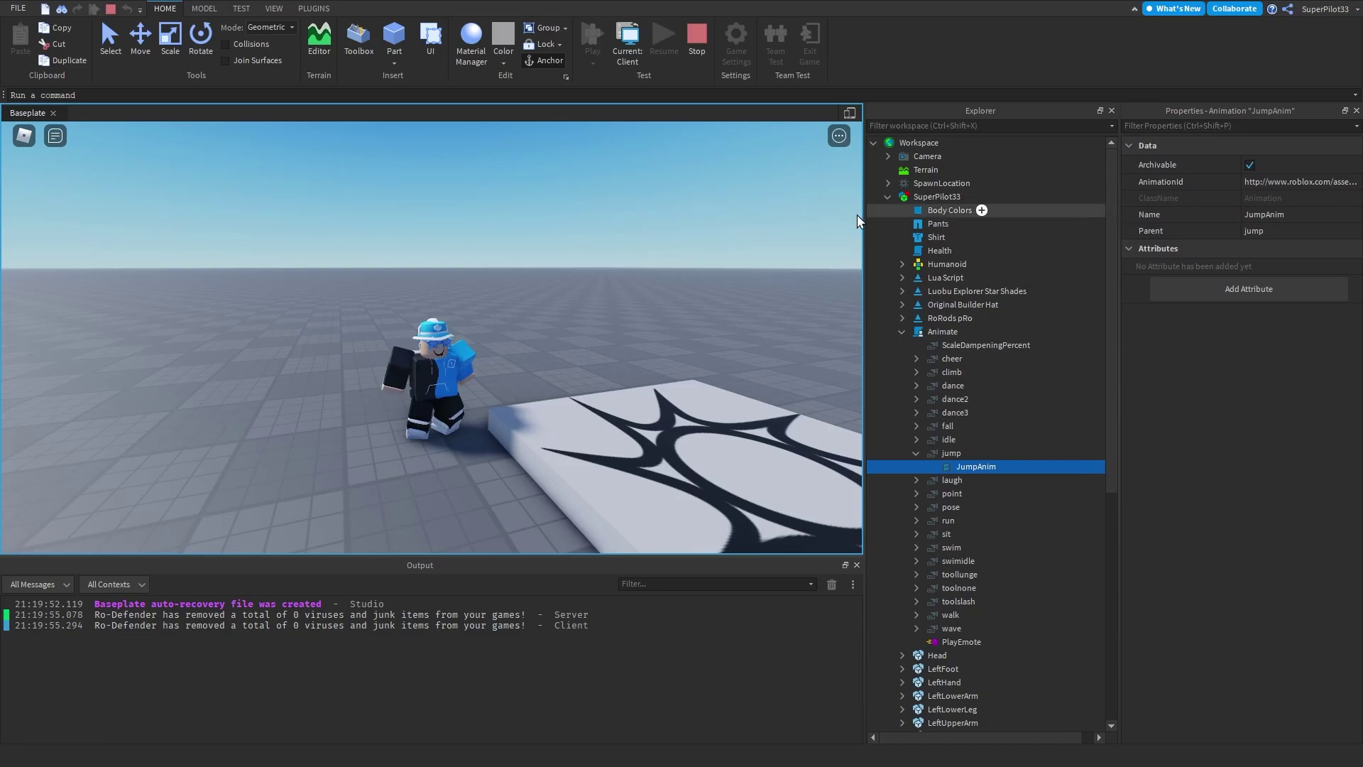
Step: Move and jump the character to view the current jump animation, and stop the playtest
right_click_drag(581, 292, 581, 291)
key("w")
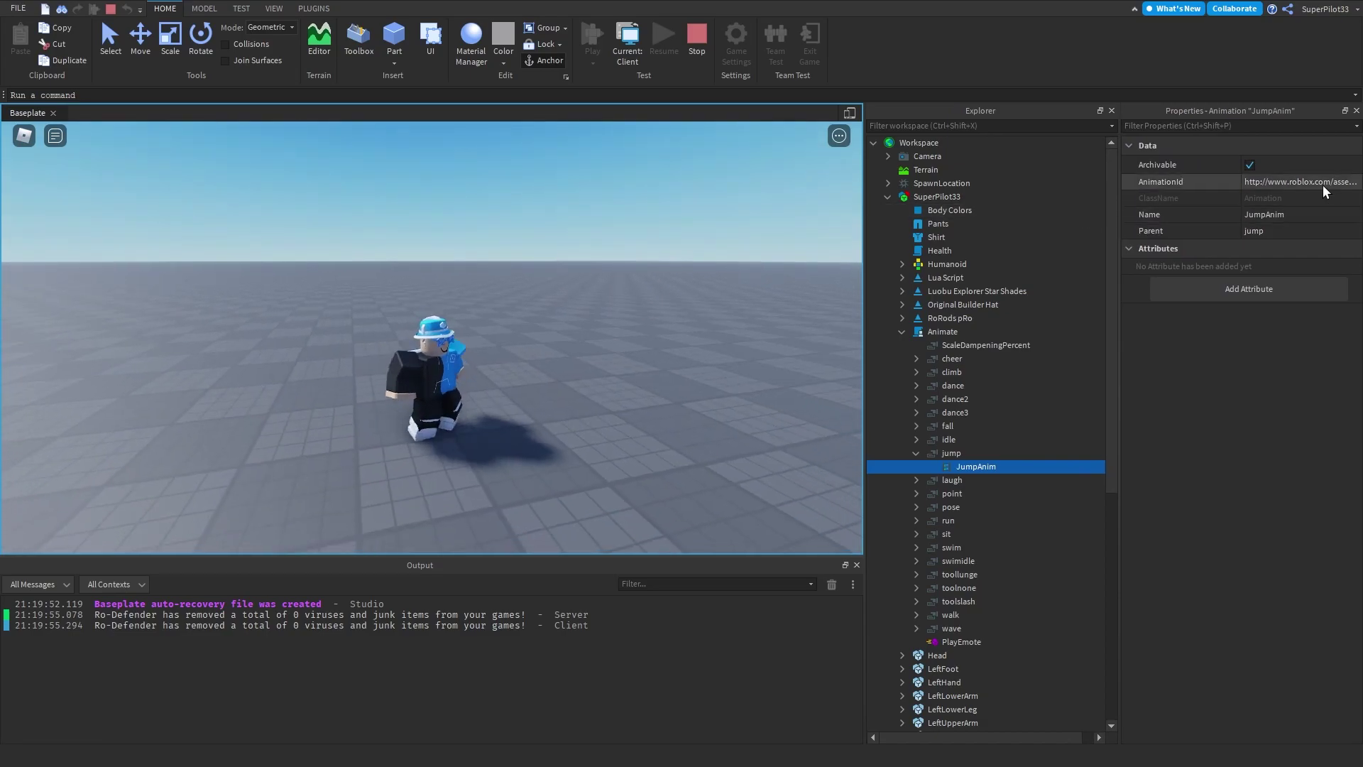
key("space")
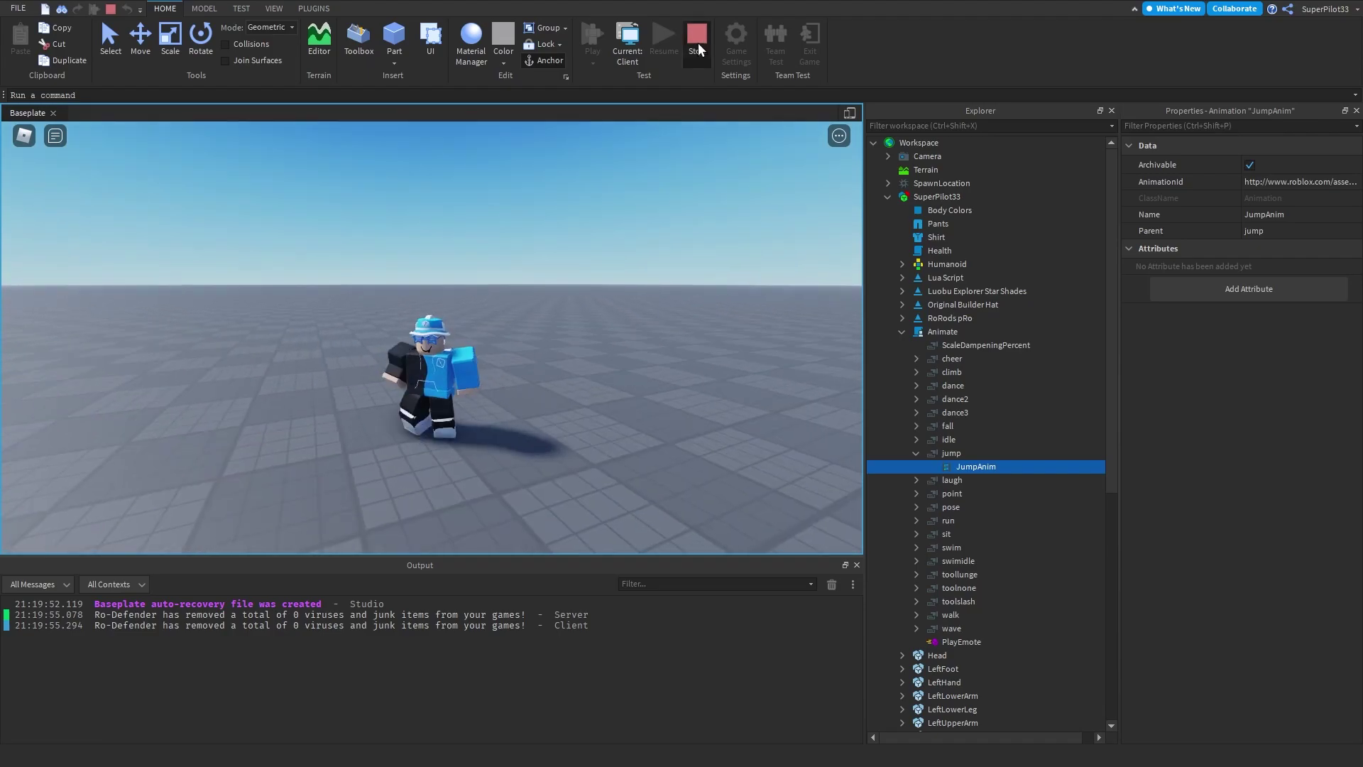
key("shift+F5")
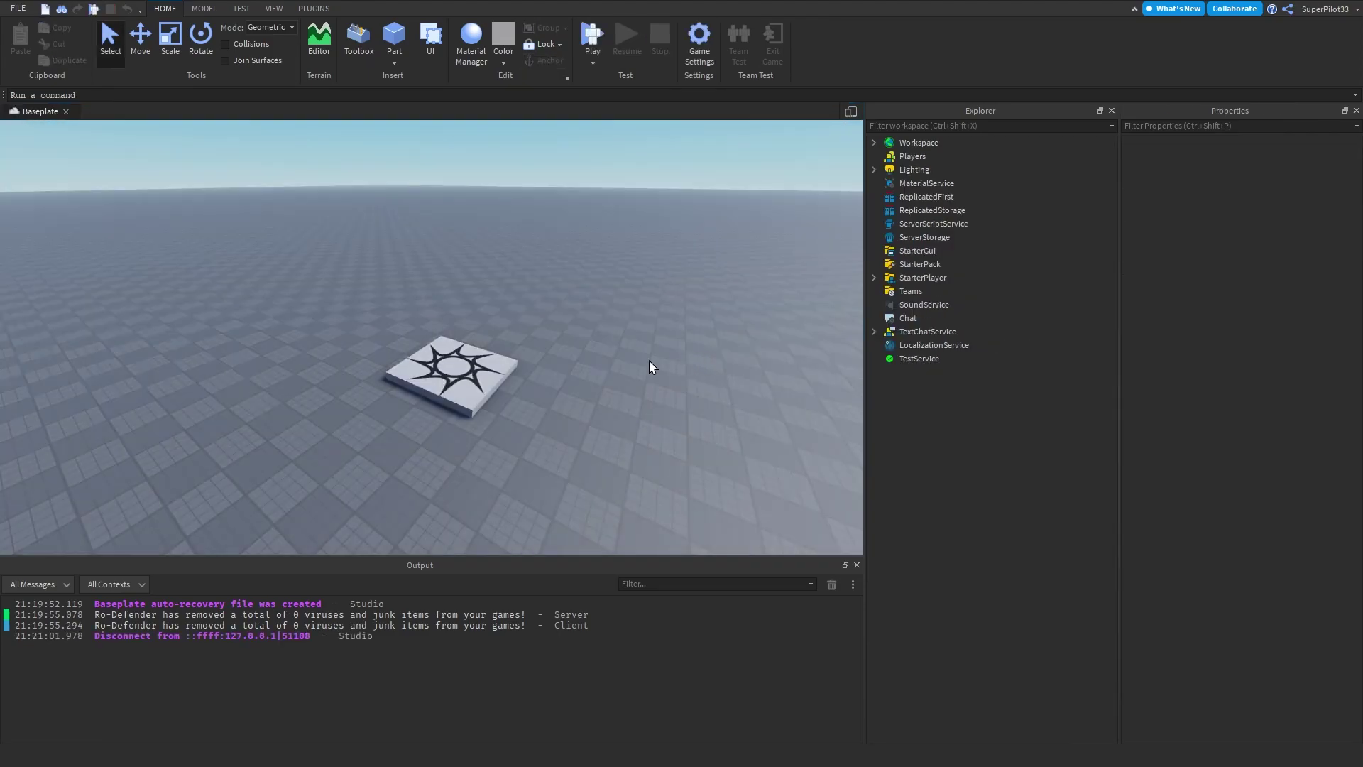
Step: Open the Load Character plugin to view its R6 and R15 spawn options, and close it
key("a")
right_click_drag(582, 467, 582, 467)
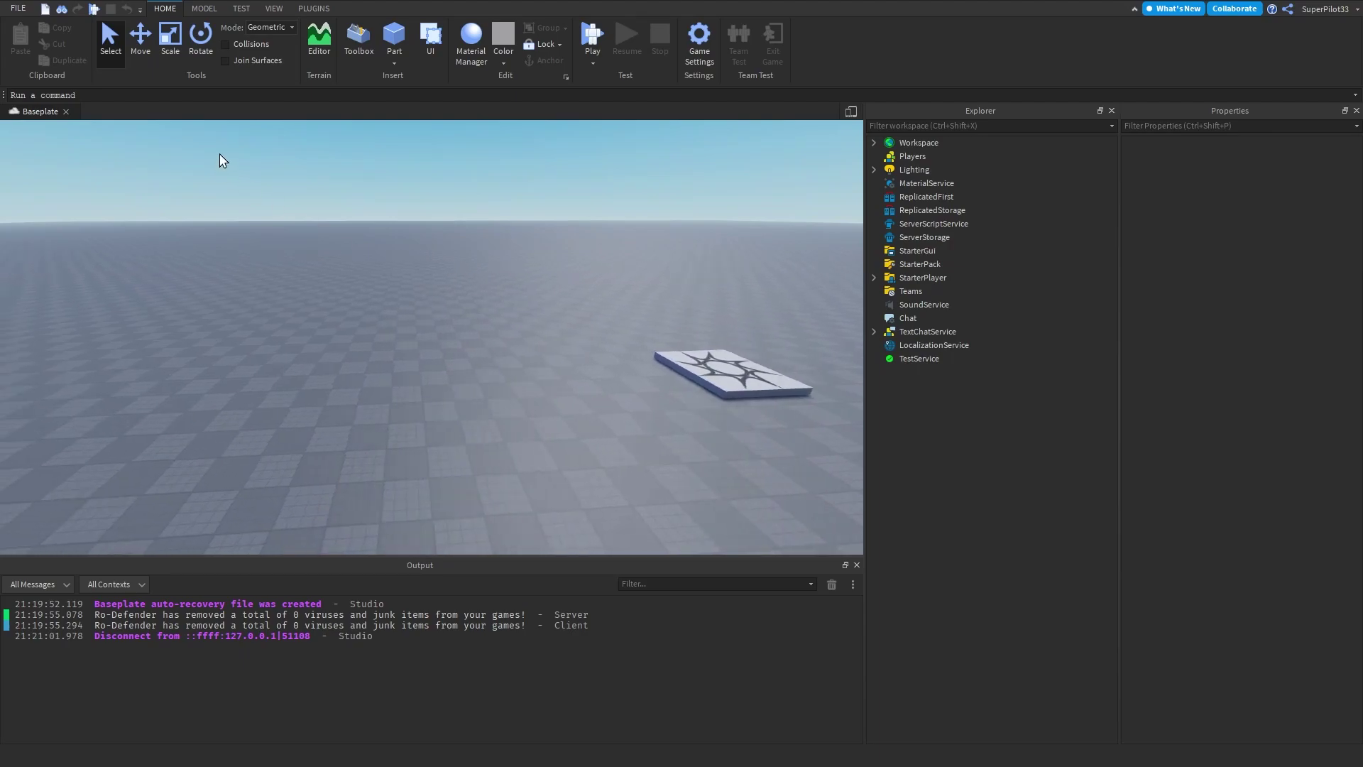
left_click(310, 11)
right_click_drag(540, 305, 539, 310)
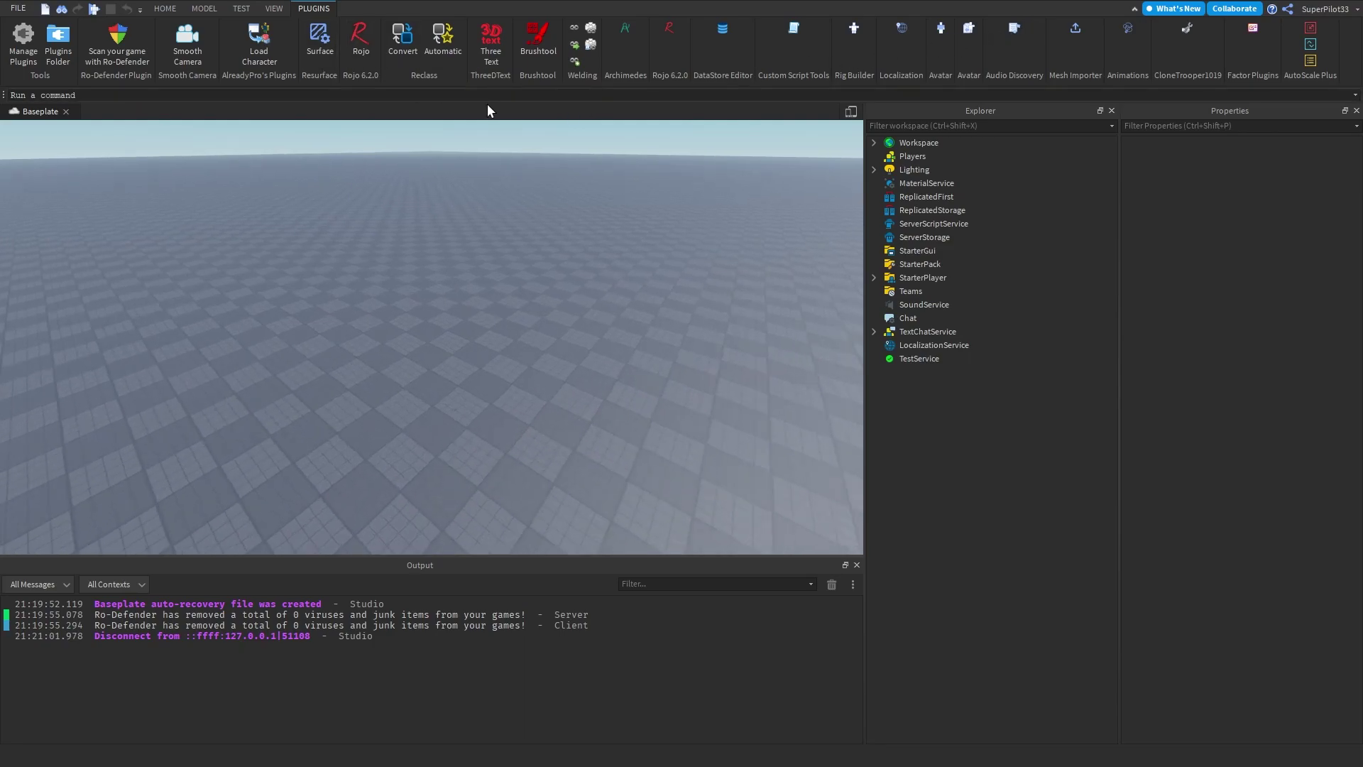
left_click(250, 45)
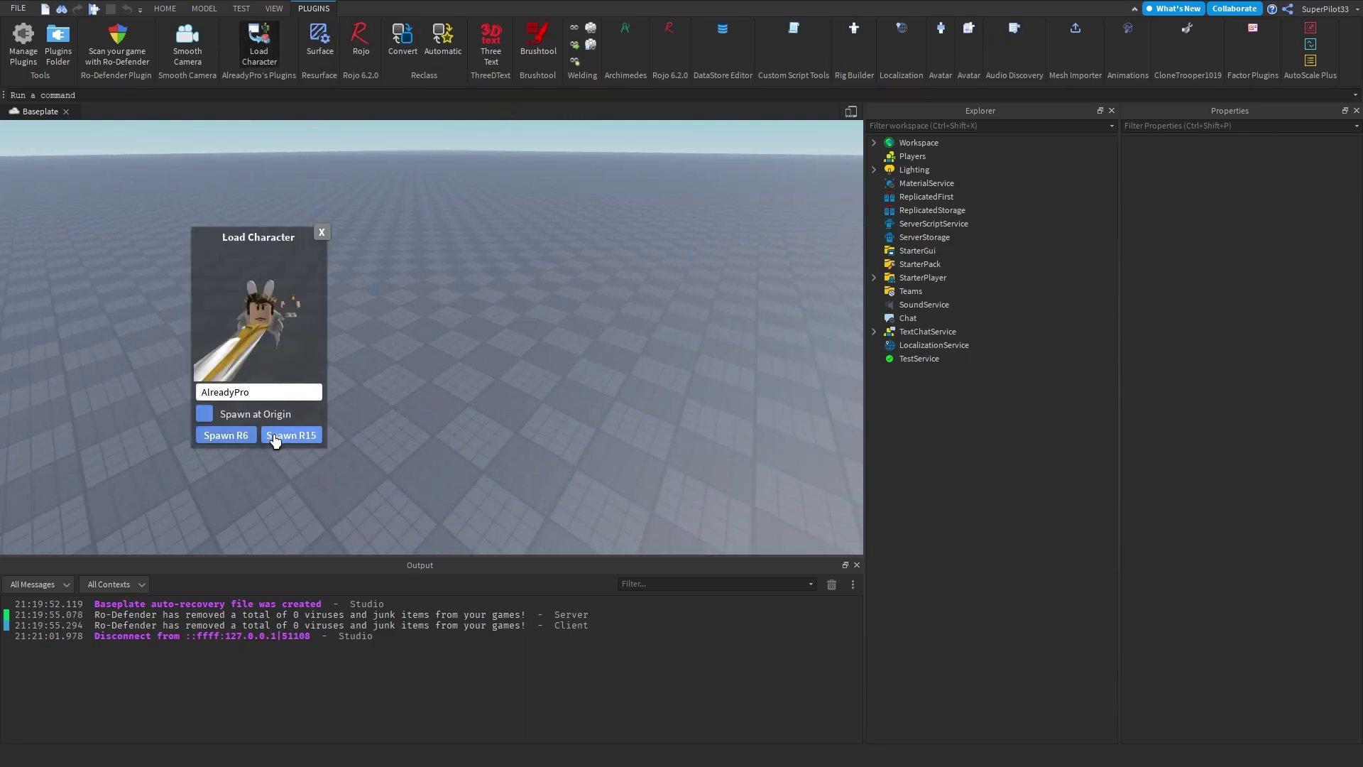
left_click(320, 235)
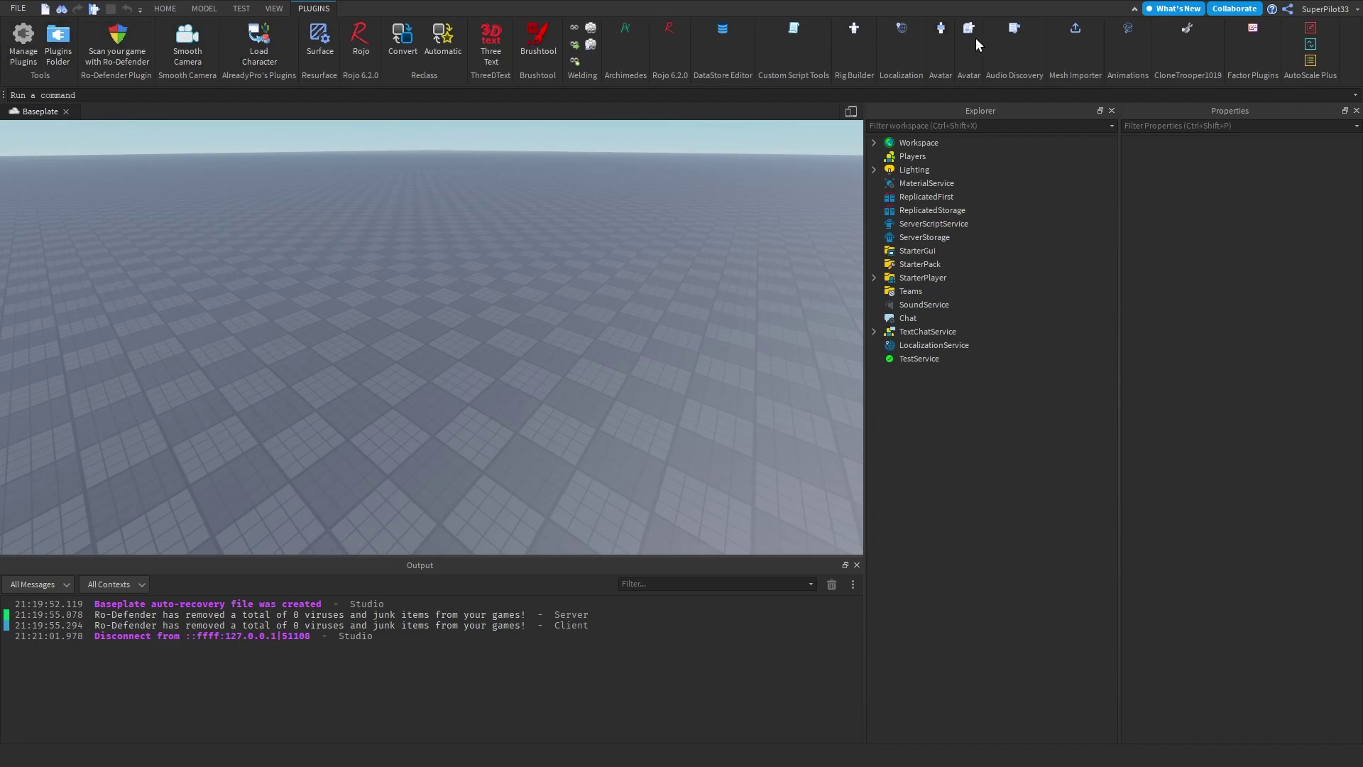
Step: Insert an R15 dummy with the Rig Builder and place it on the baseplate at about 6.5, 3, 82.25
left_click(855, 28)
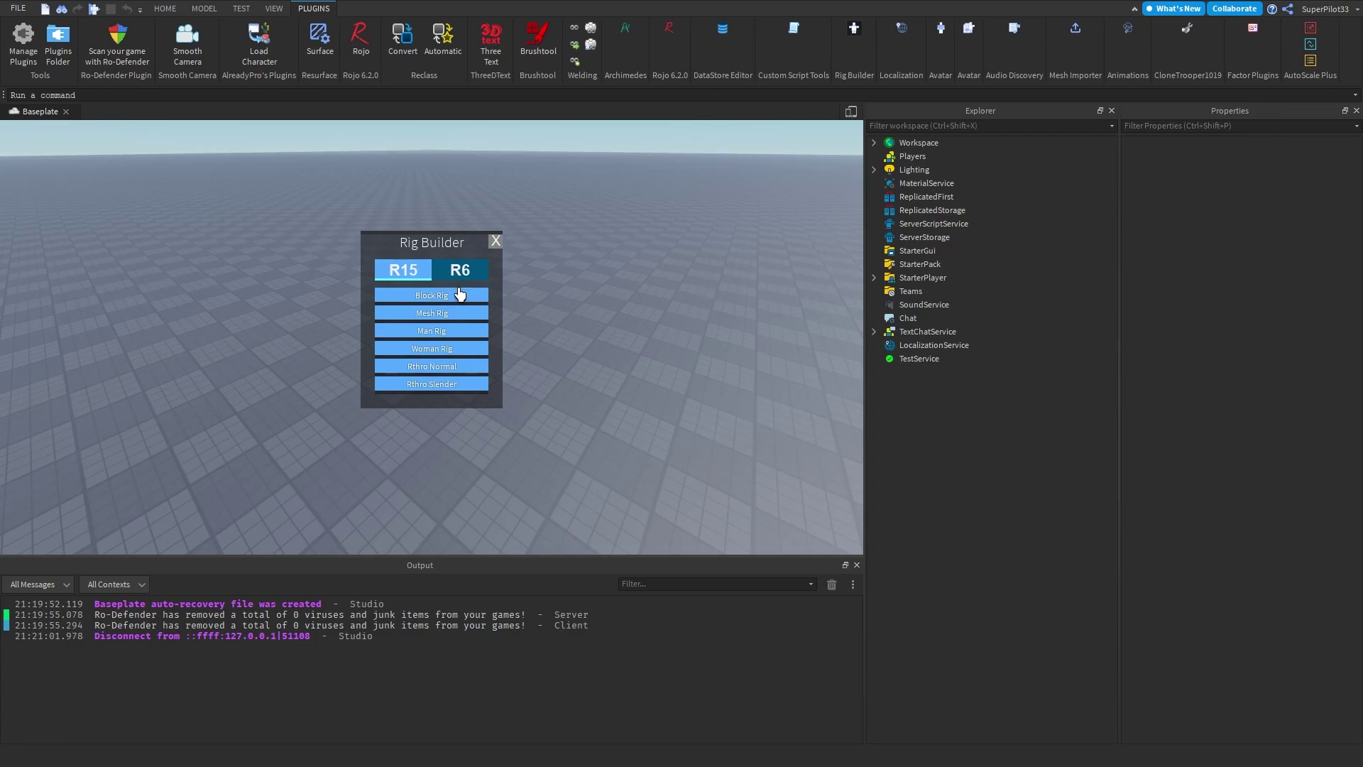
left_click(494, 242)
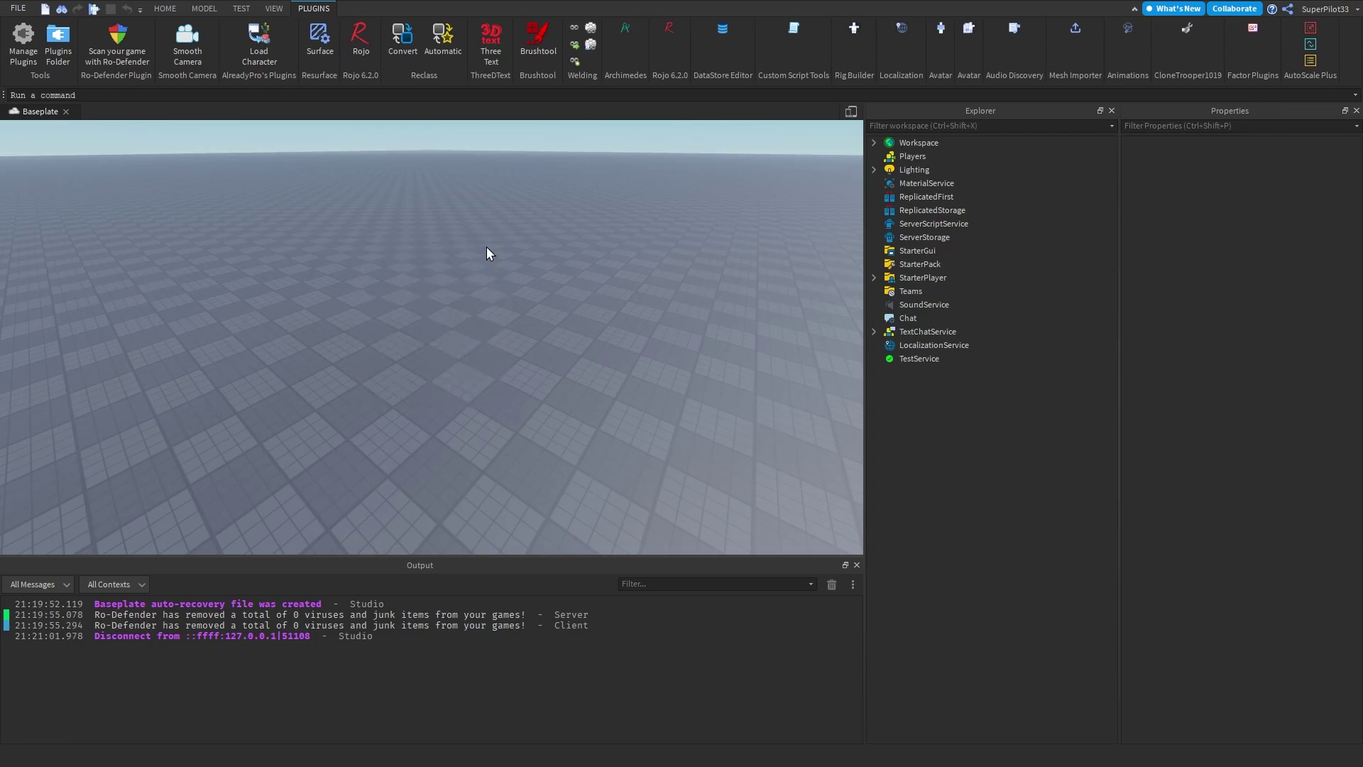
scroll(420, 331, "down", 3)
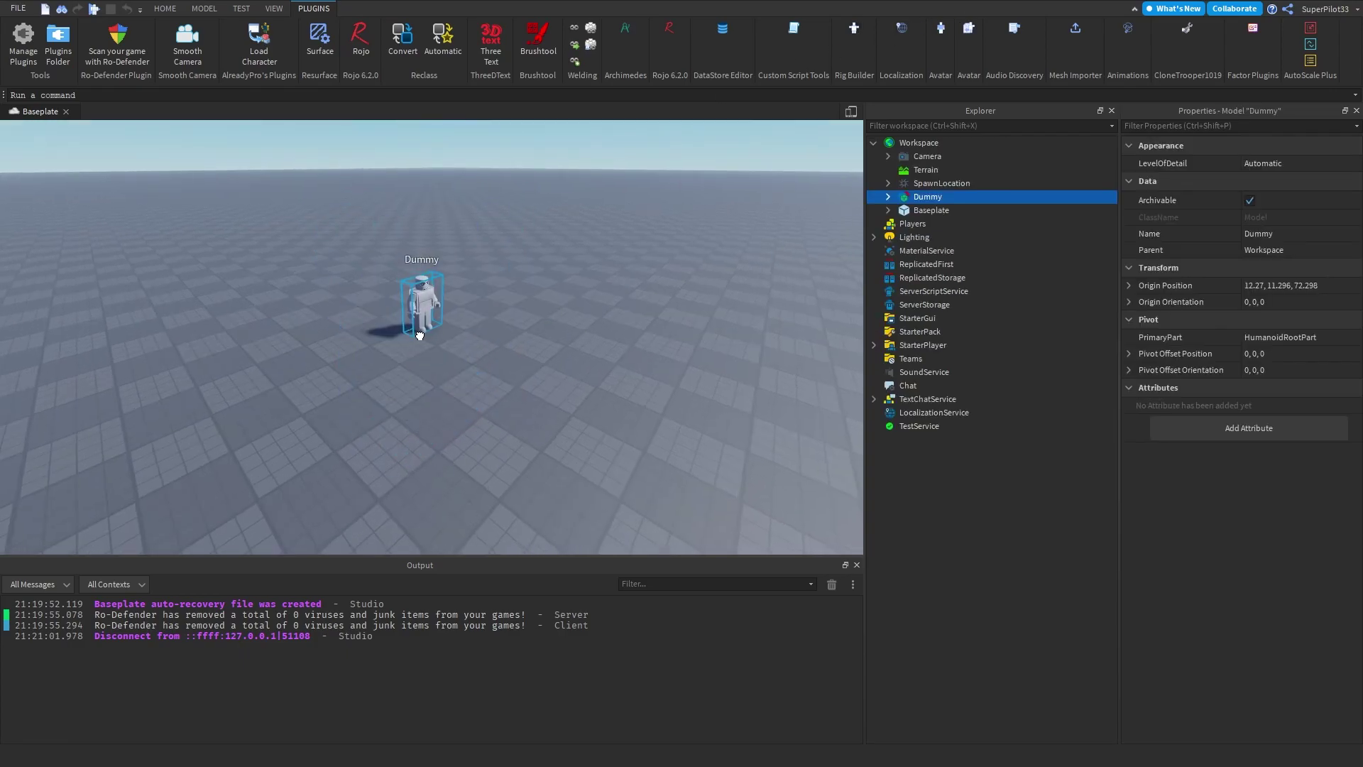
right_click_drag(419, 332, 419, 341)
scroll(418, 334, "up", 4)
scroll(419, 334, "down", 1)
left_click_drag(419, 335, 456, 373)
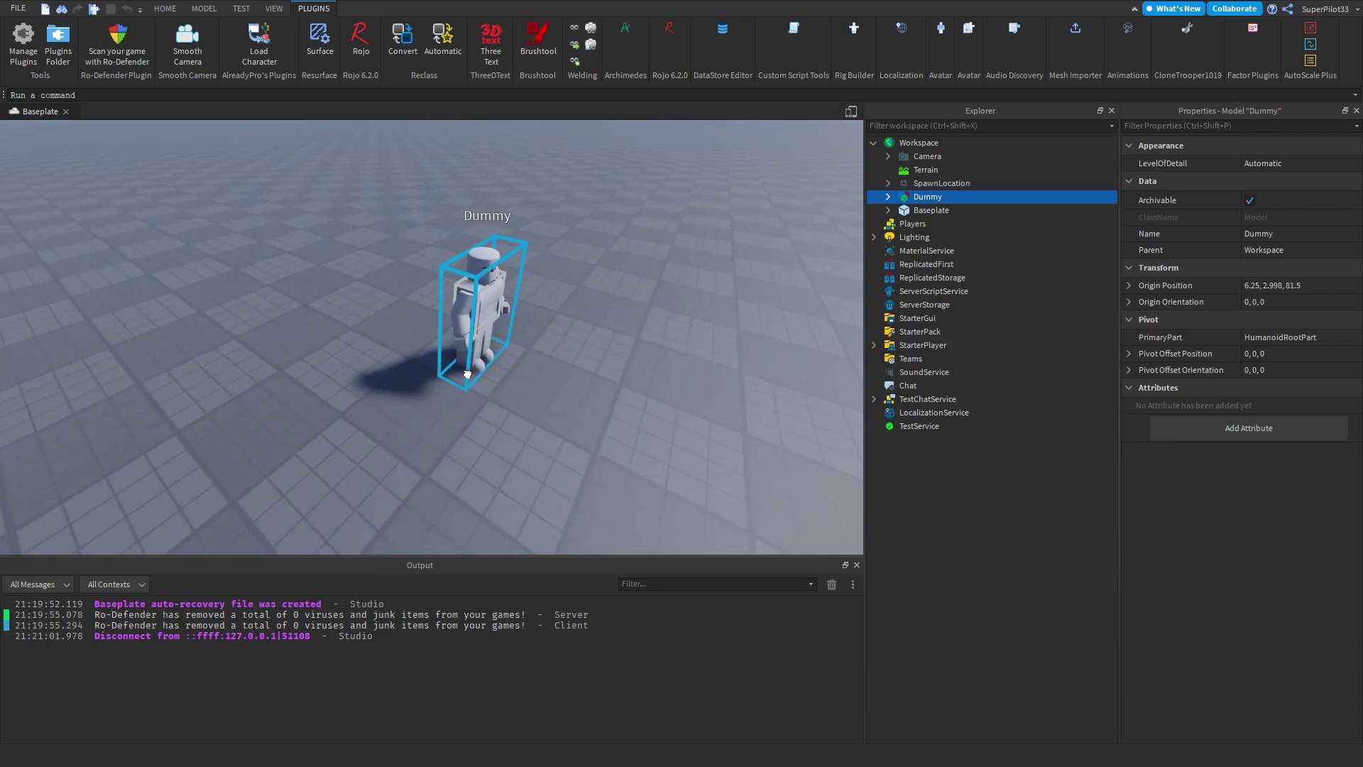
key("w")
key("d")
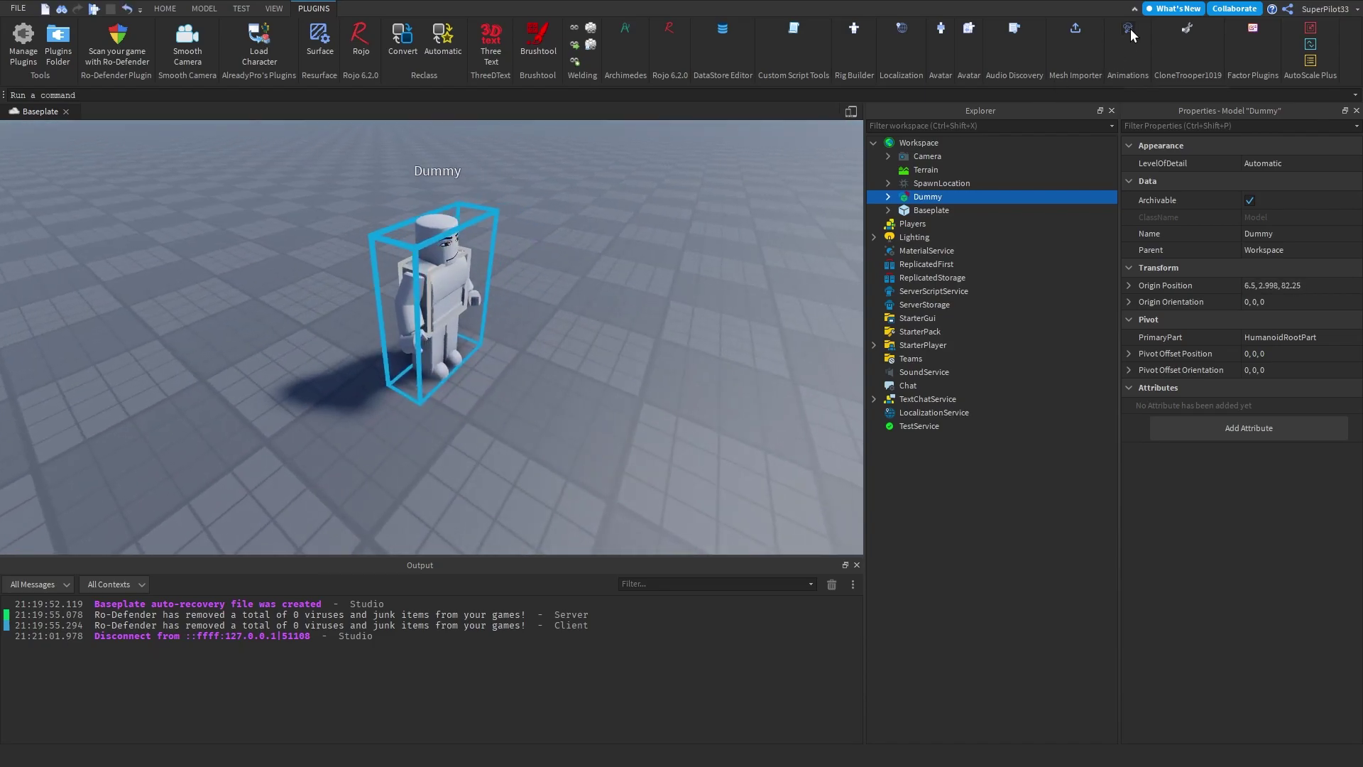
Step: Open the Animation Editor for the Dummy rig, create an animation named MyJumpAnimation, and dismiss the Curve Editor introduction
left_click(1129, 28)
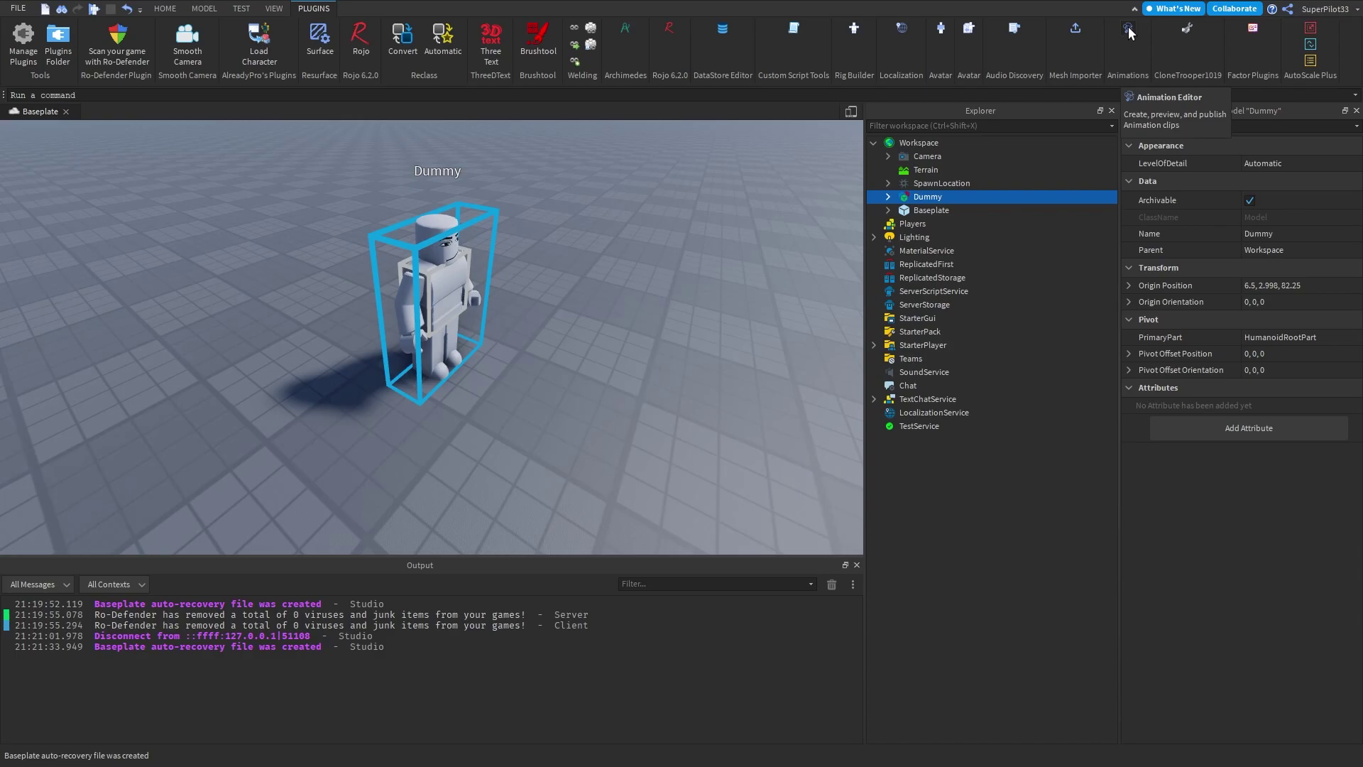
left_click(399, 565)
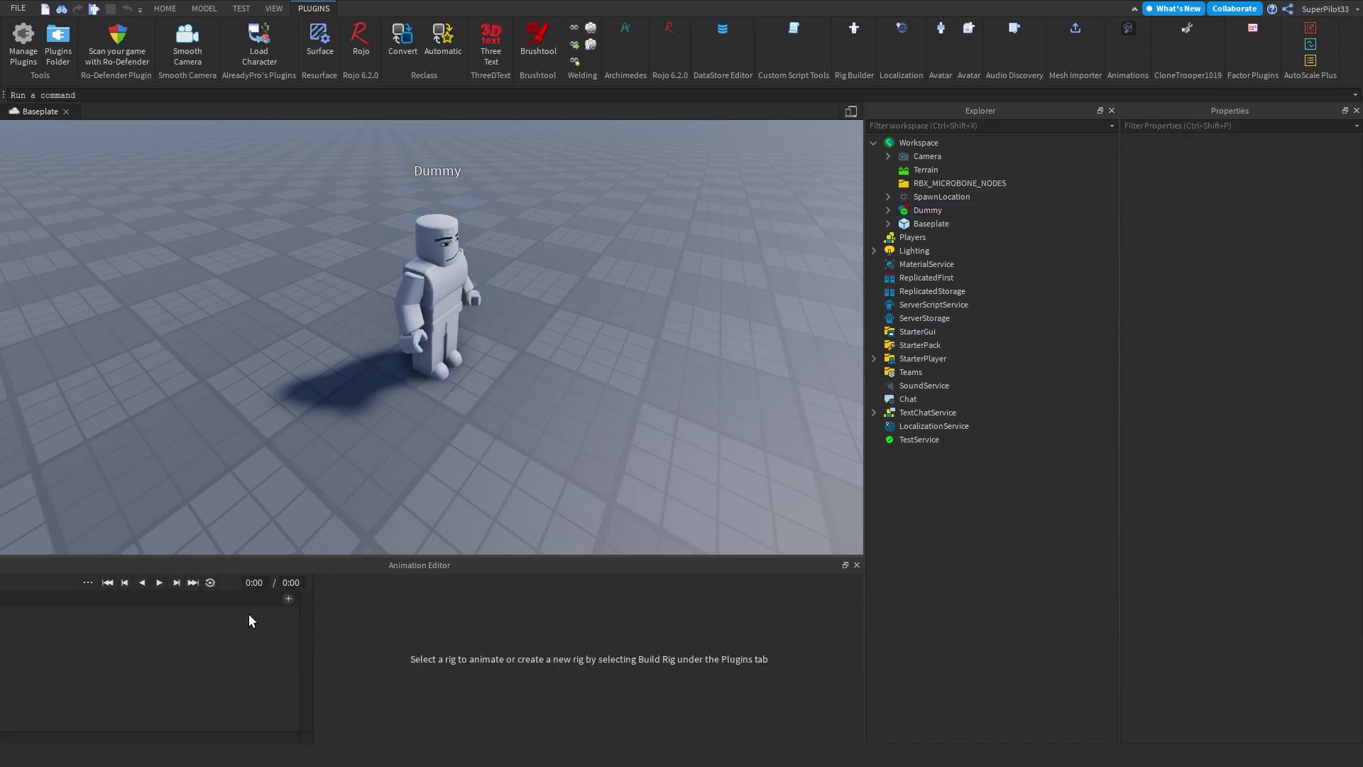
left_click(454, 299)
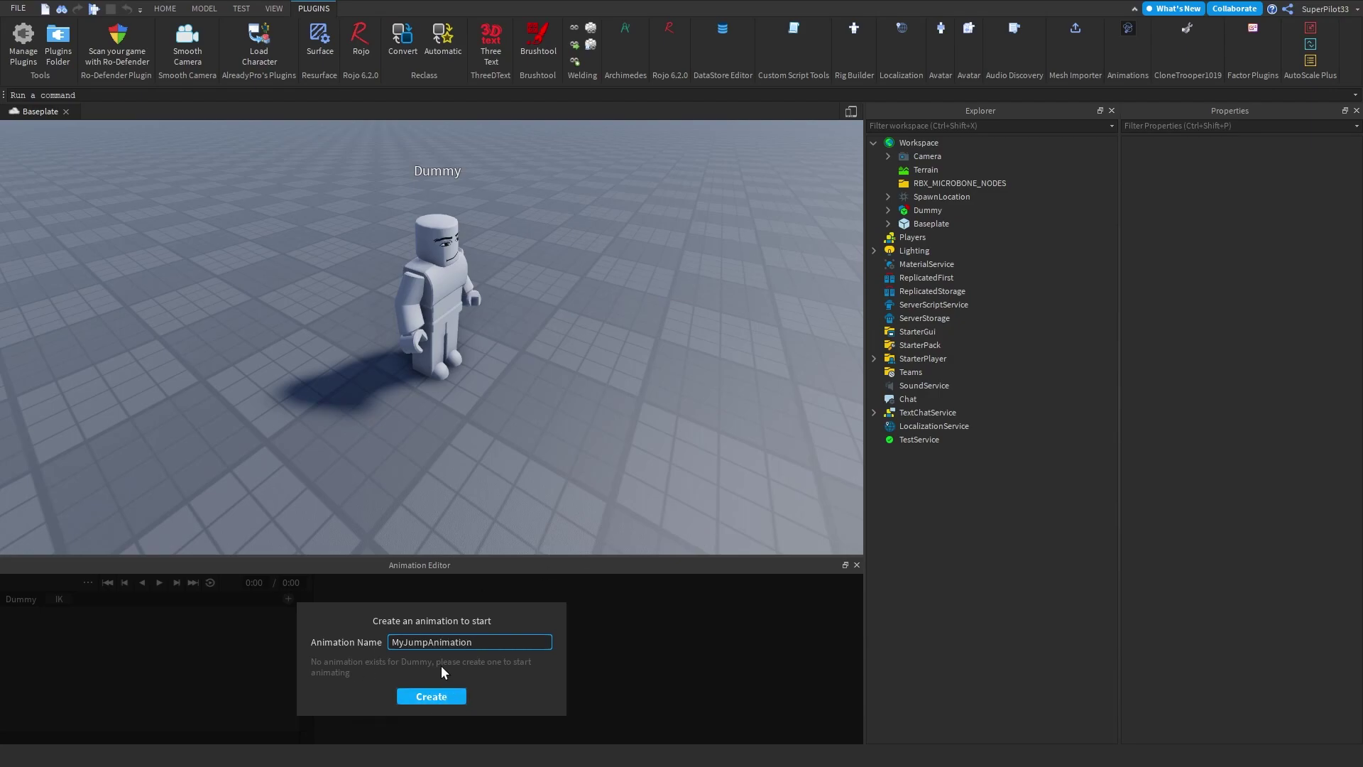
left_click(428, 696)
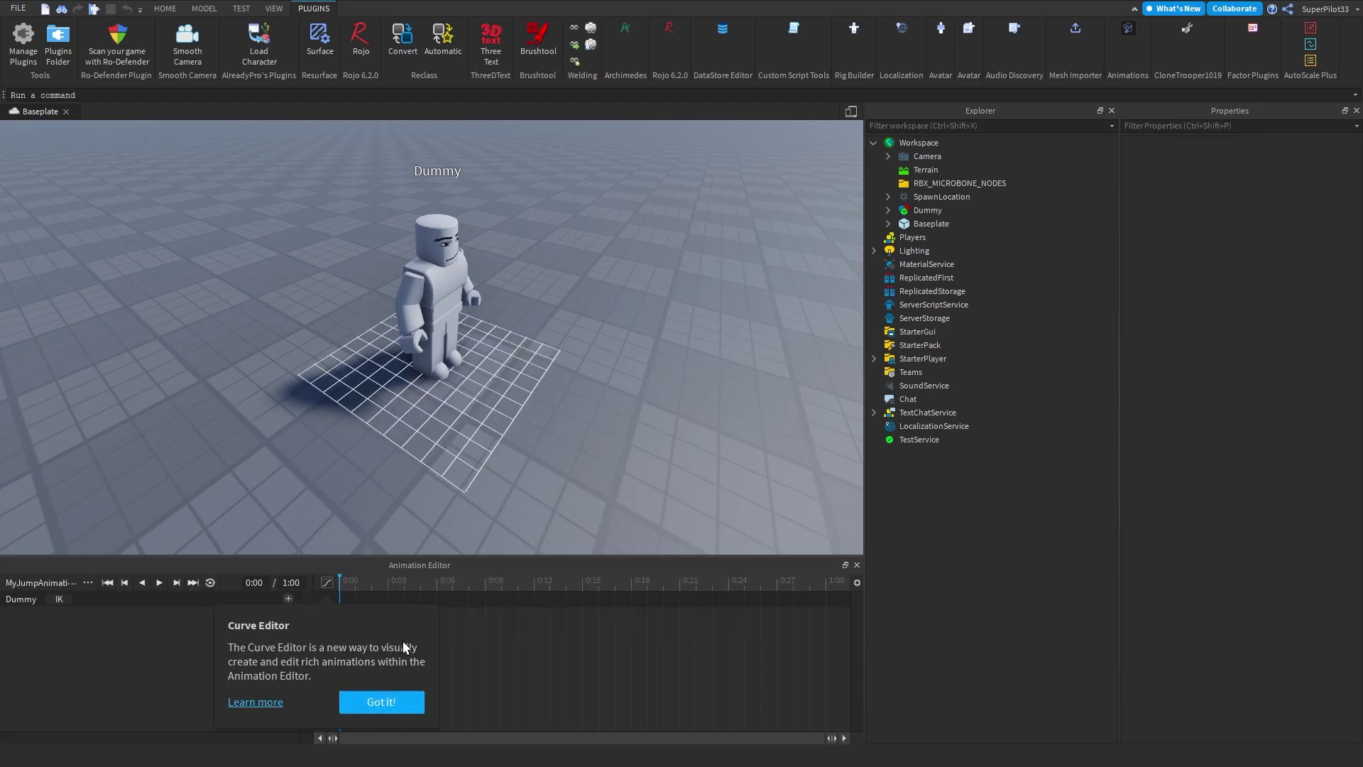
left_click(404, 700)
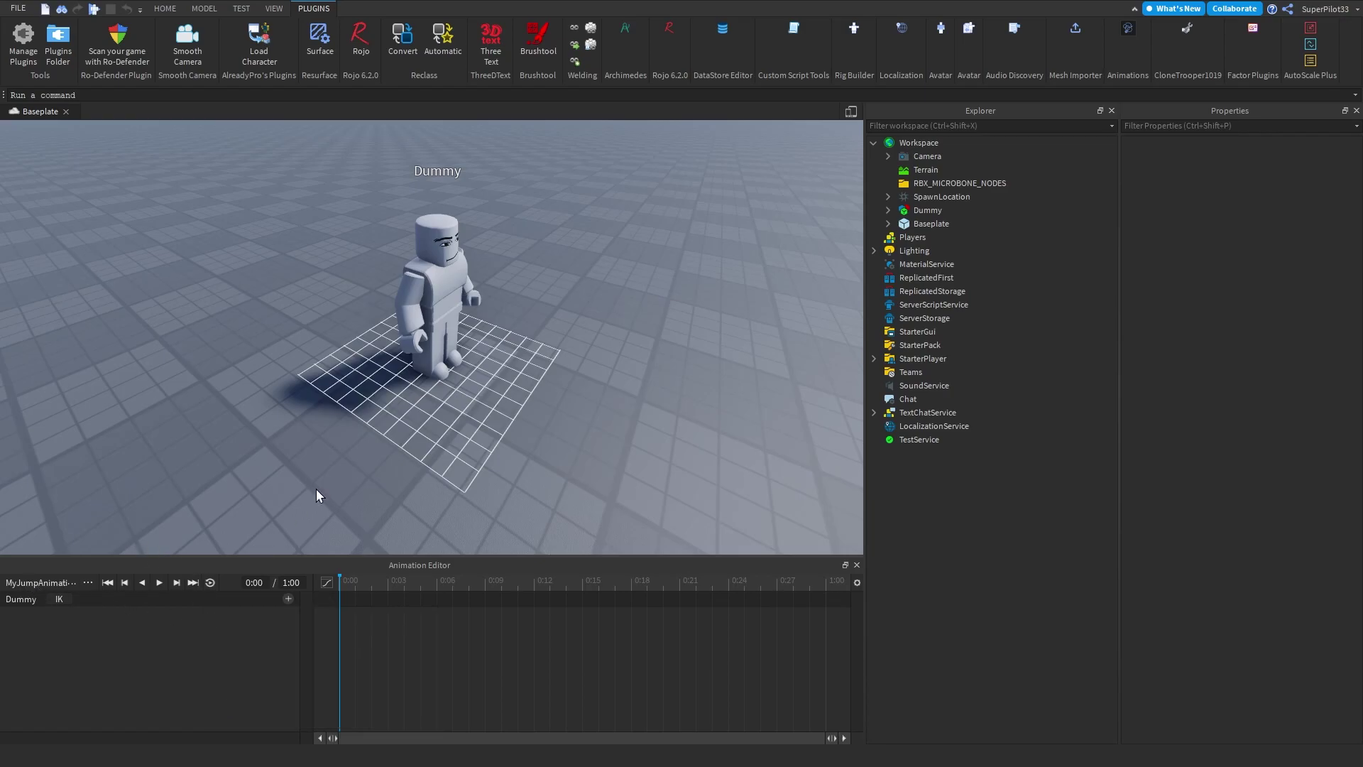
Step: Set the priority of MyJumpAnimation to Action
left_click(36, 584)
mouse_move(100, 710)
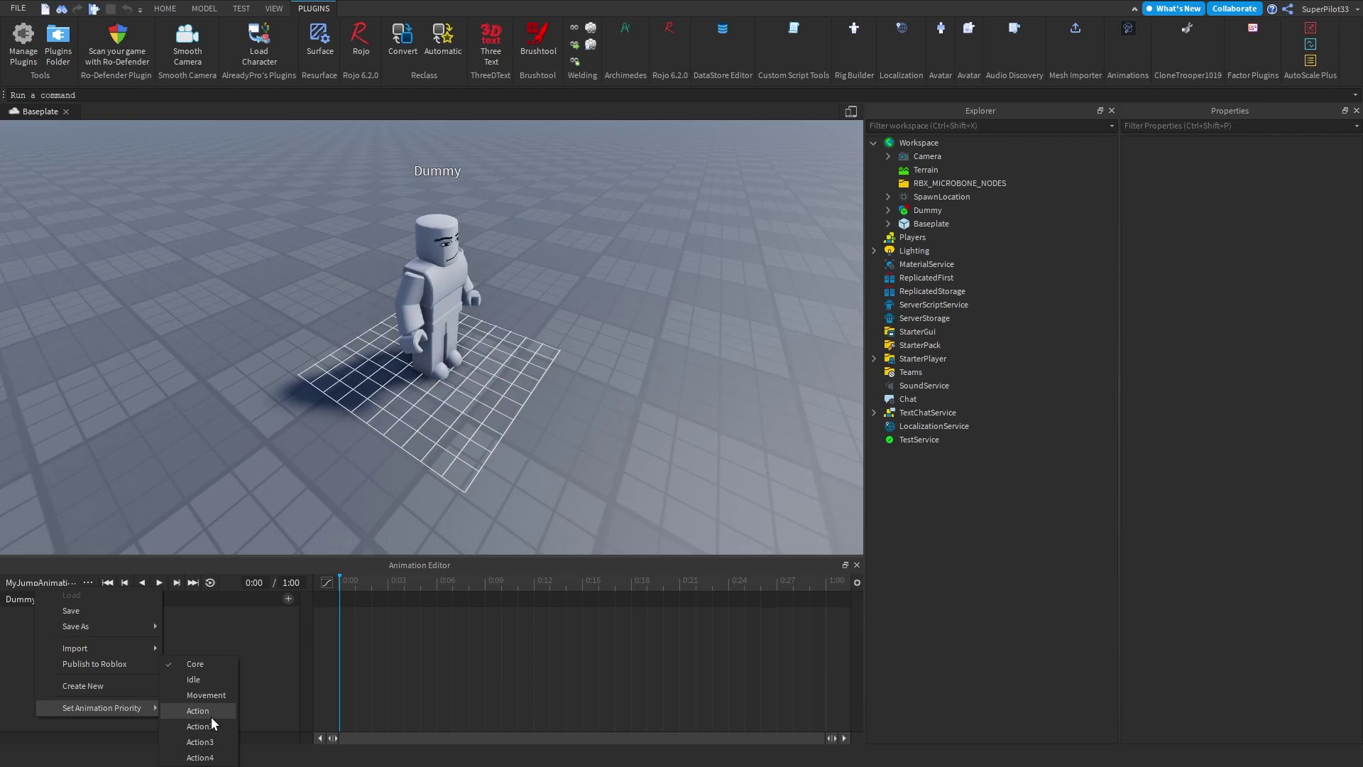
left_click(212, 715)
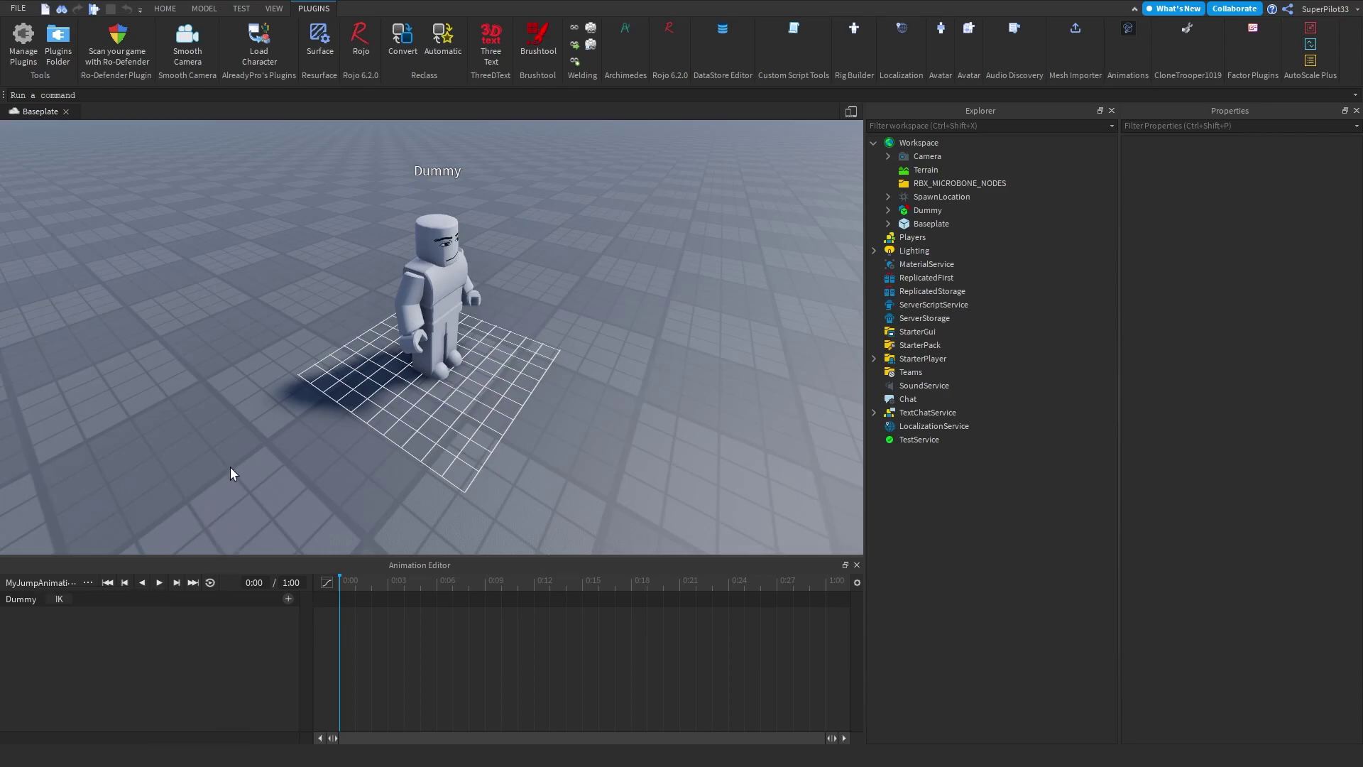
Step: Rotate the dummy's left lower arm to raise it, keyframing the pose at 0:05 and 0:11
key("d")
right_click_drag(590, 313, 586, 312)
left_click(430, 322)
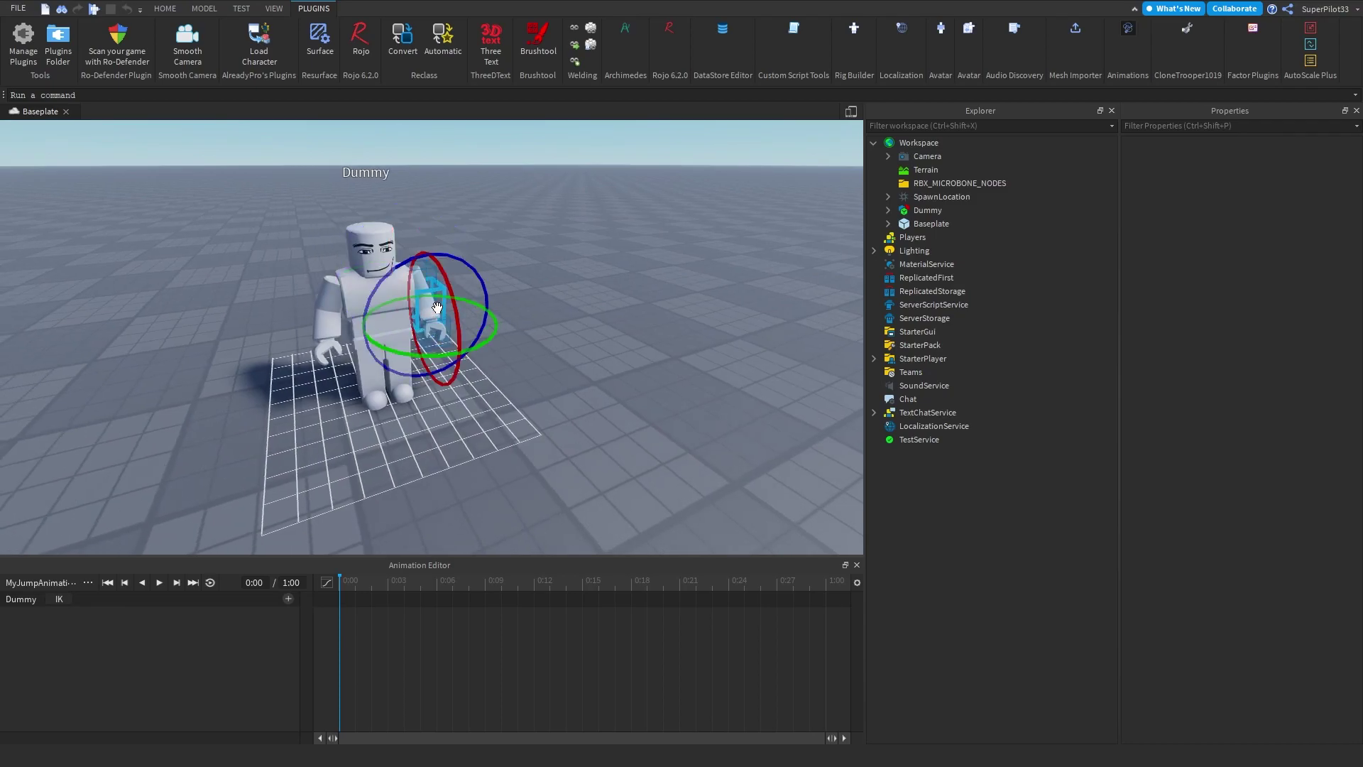
left_click(436, 307)
right_click_drag(495, 506, 495, 506)
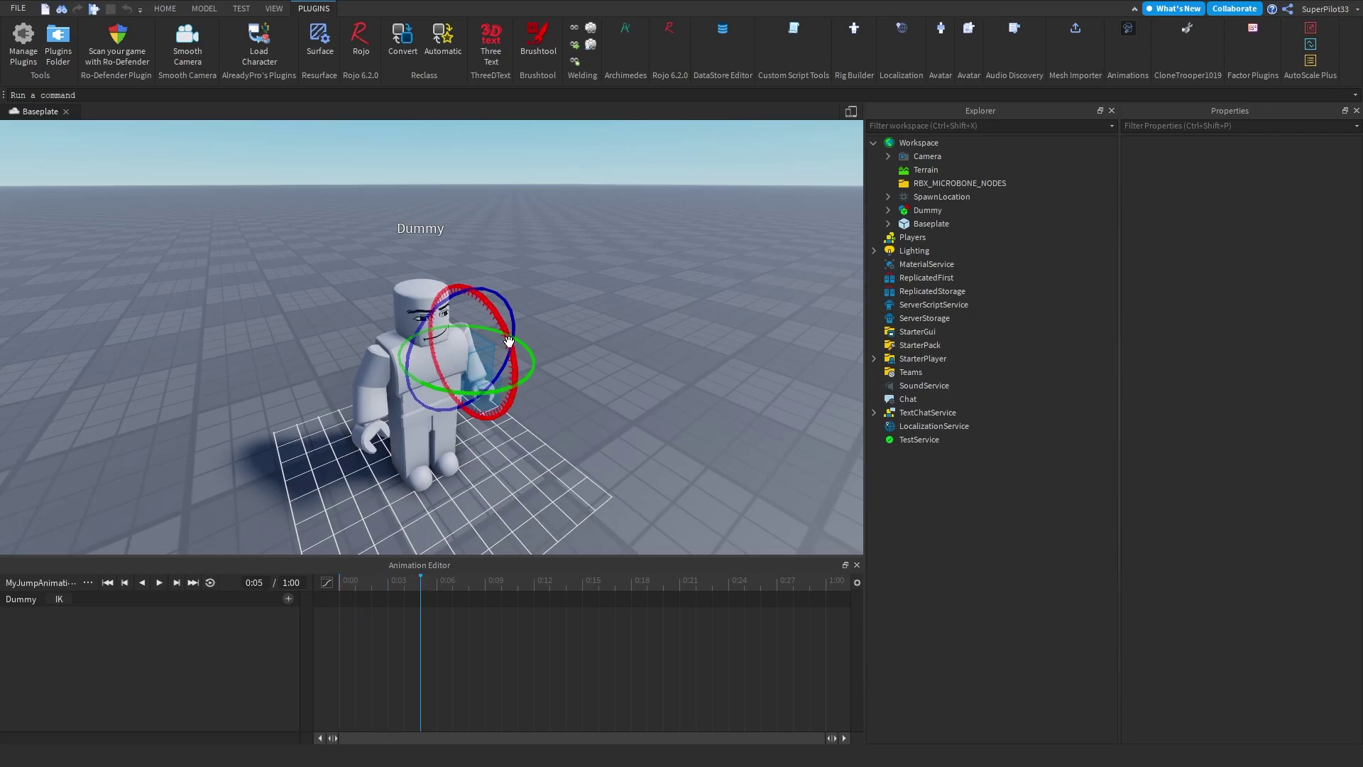
left_click_drag(499, 309, 467, 282)
right_click_drag(543, 429, 542, 428)
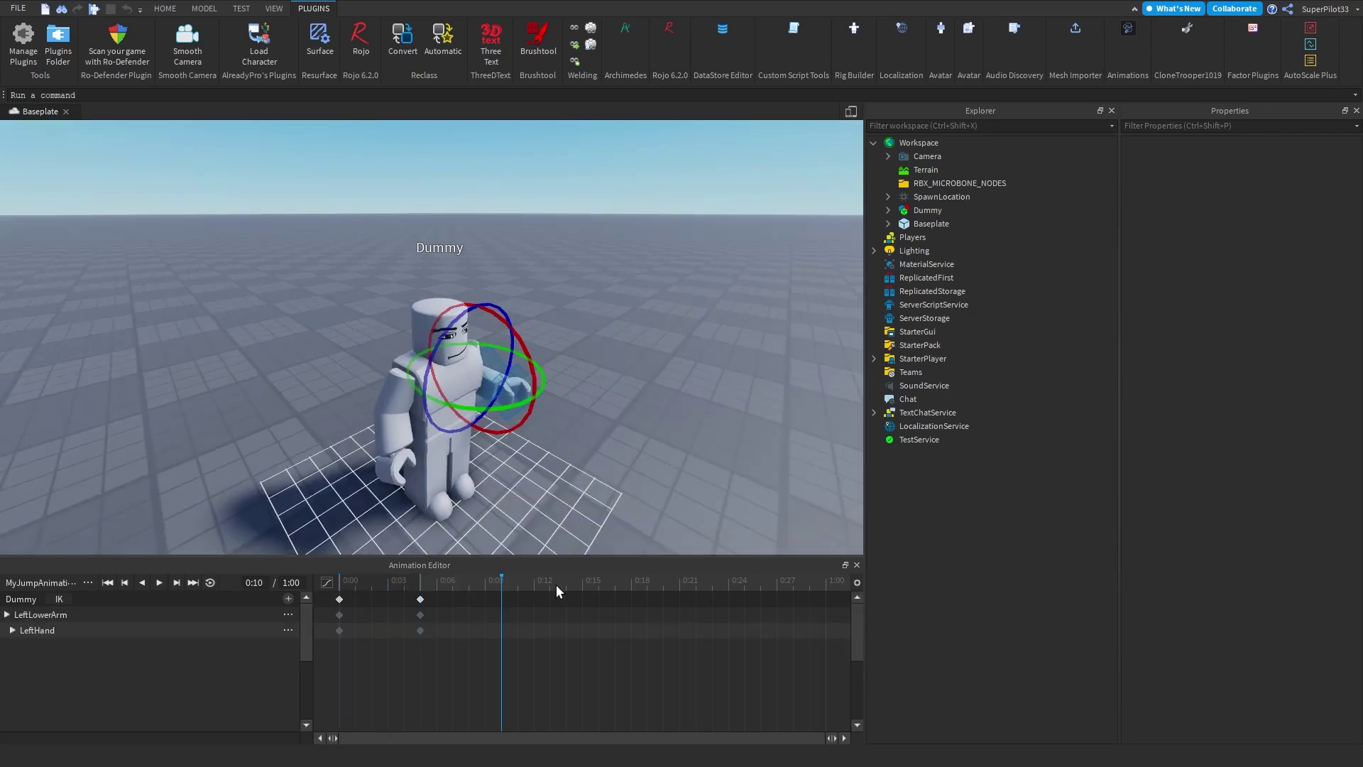
left_click(519, 581)
mouse_move(498, 309)
left_mouse_down()
mouse_move(511, 295)
mouse_move(518, 306)
left_mouse_up()
left_click(485, 580)
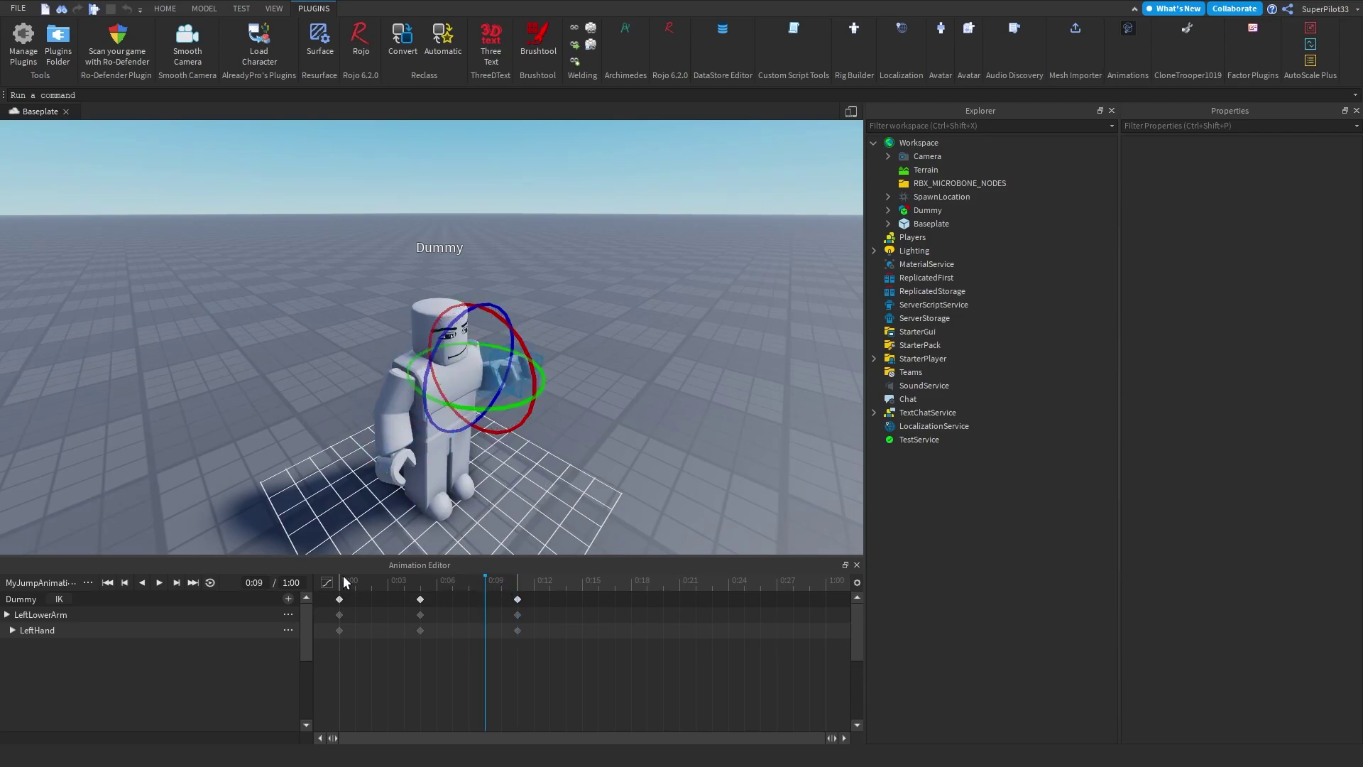
Step: Swing the dummy's left upper leg, keyframing its rotation at 0:00, 0:05 and 0:11
left_click(343, 579)
left_click(398, 471)
left_click(469, 474)
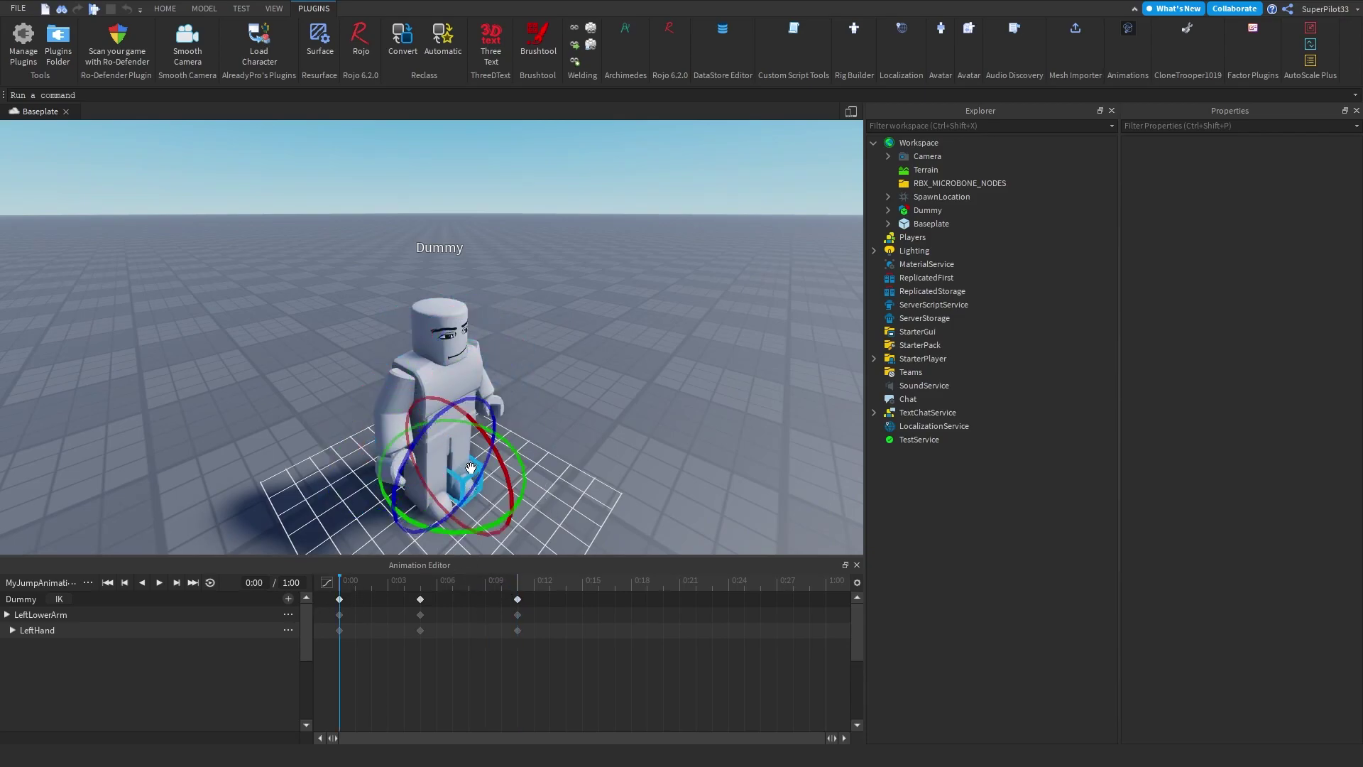
left_click(458, 445)
left_click_drag(501, 403, 506, 453)
left_click(416, 582)
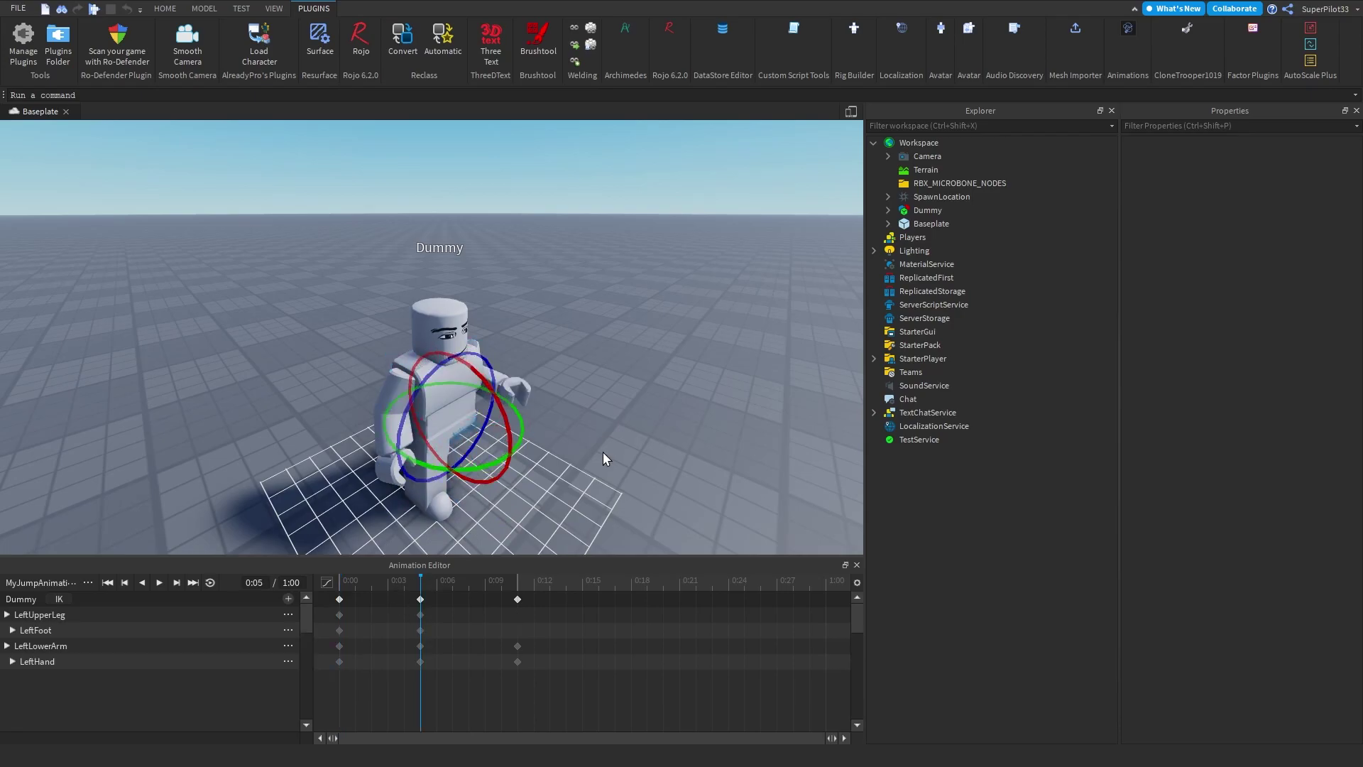
right_click_drag(605, 459, 539, 449)
left_click(521, 579)
left_click_drag(381, 390, 385, 399)
left_click(539, 393)
key("a")
Step: Rotate the dummy's right upper leg backward in the 0:00 keyframe
left_click(347, 581)
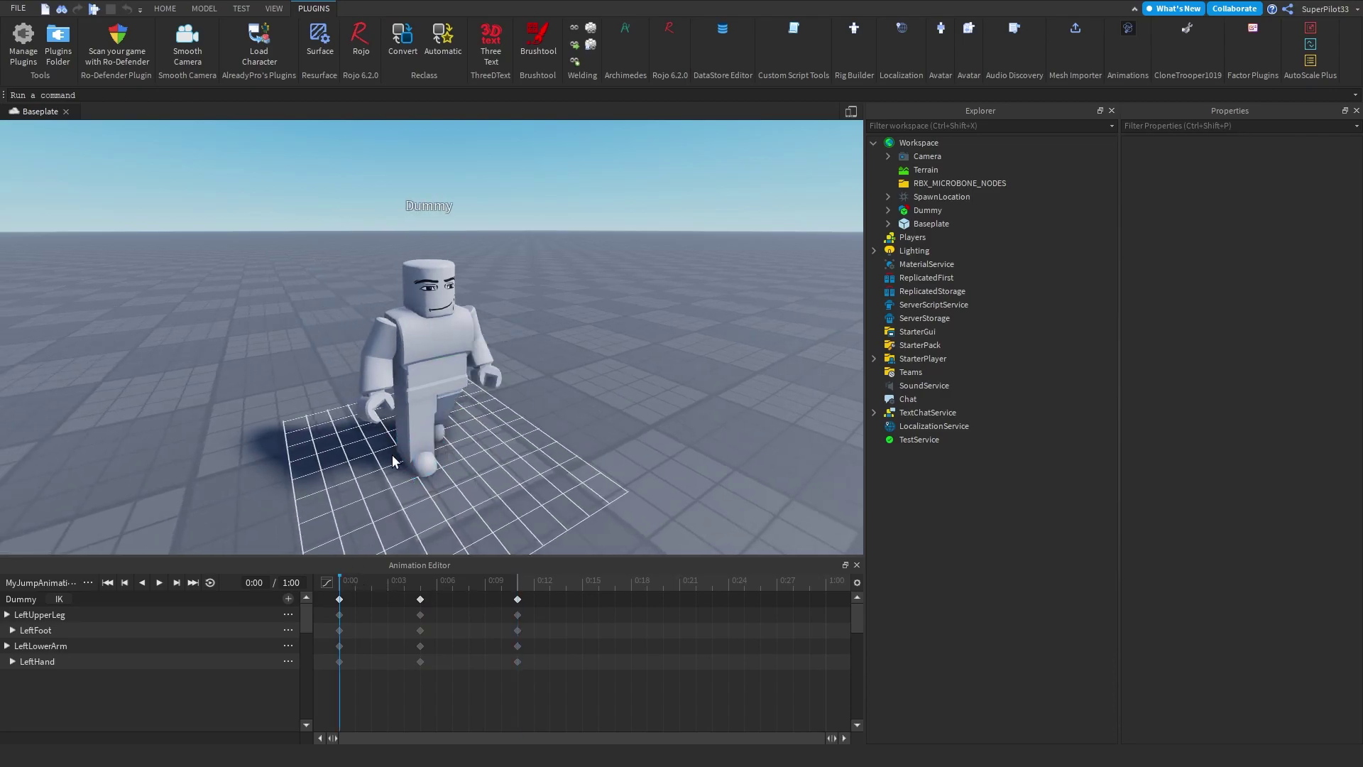
left_click(416, 421)
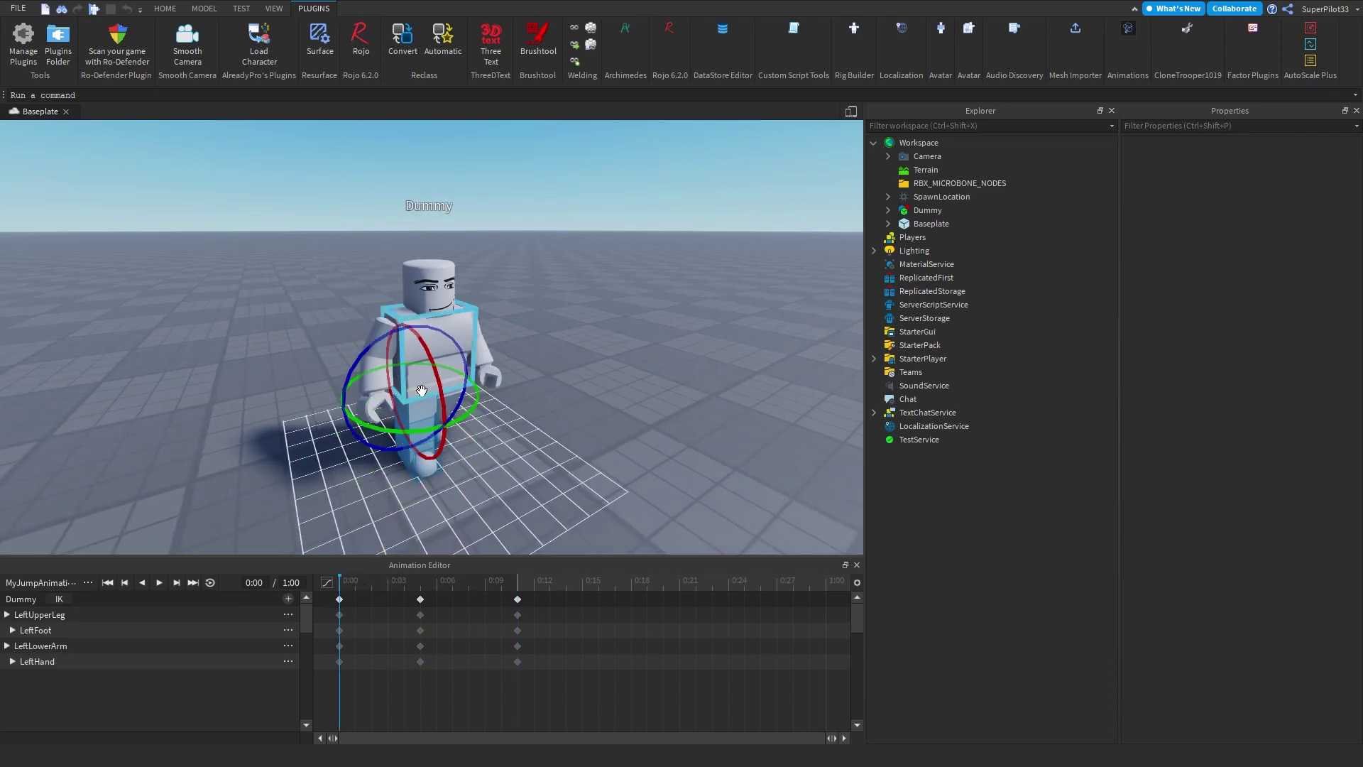
left_click_drag(458, 344, 466, 383)
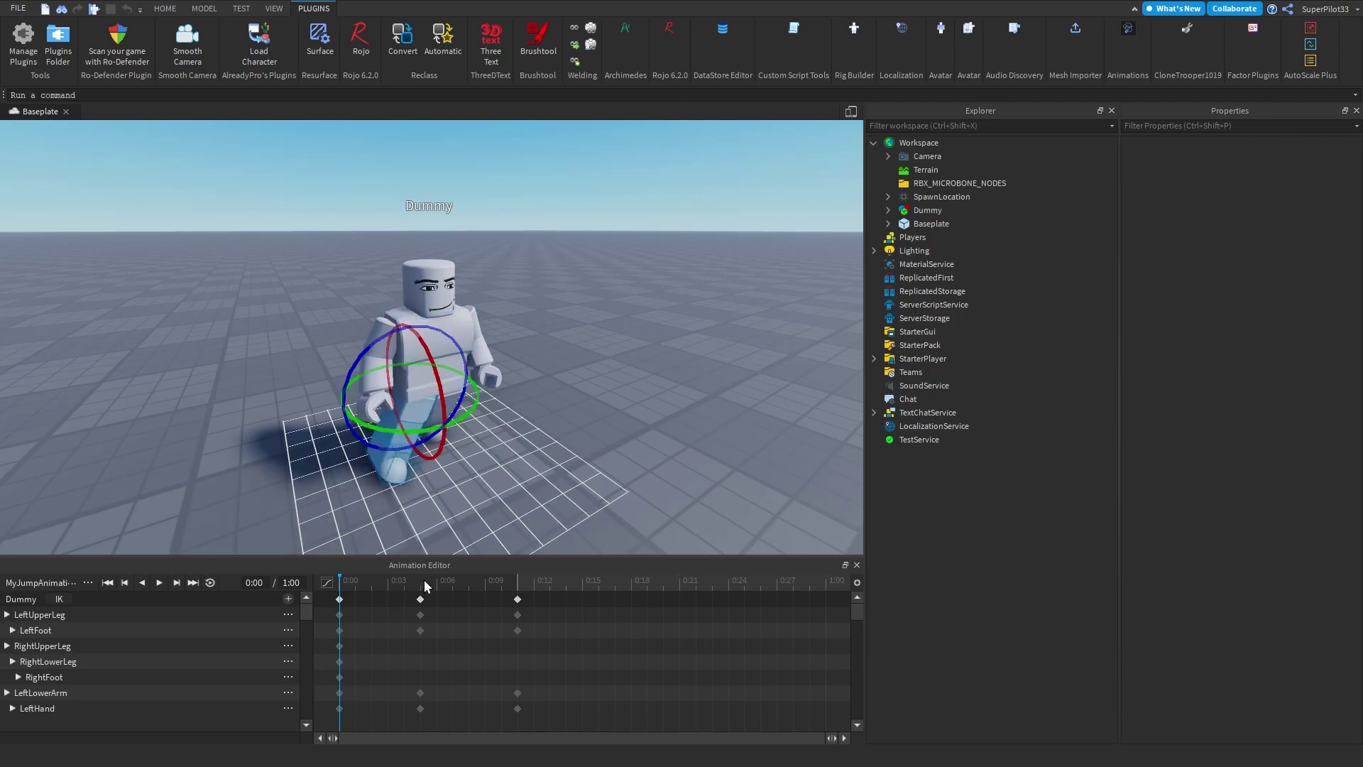
Step: Lean the dummy's upper torso forward with keyframes at 0:05 and 0:11
left_click(425, 582)
left_click(441, 359)
left_click_drag(470, 322, 481, 348)
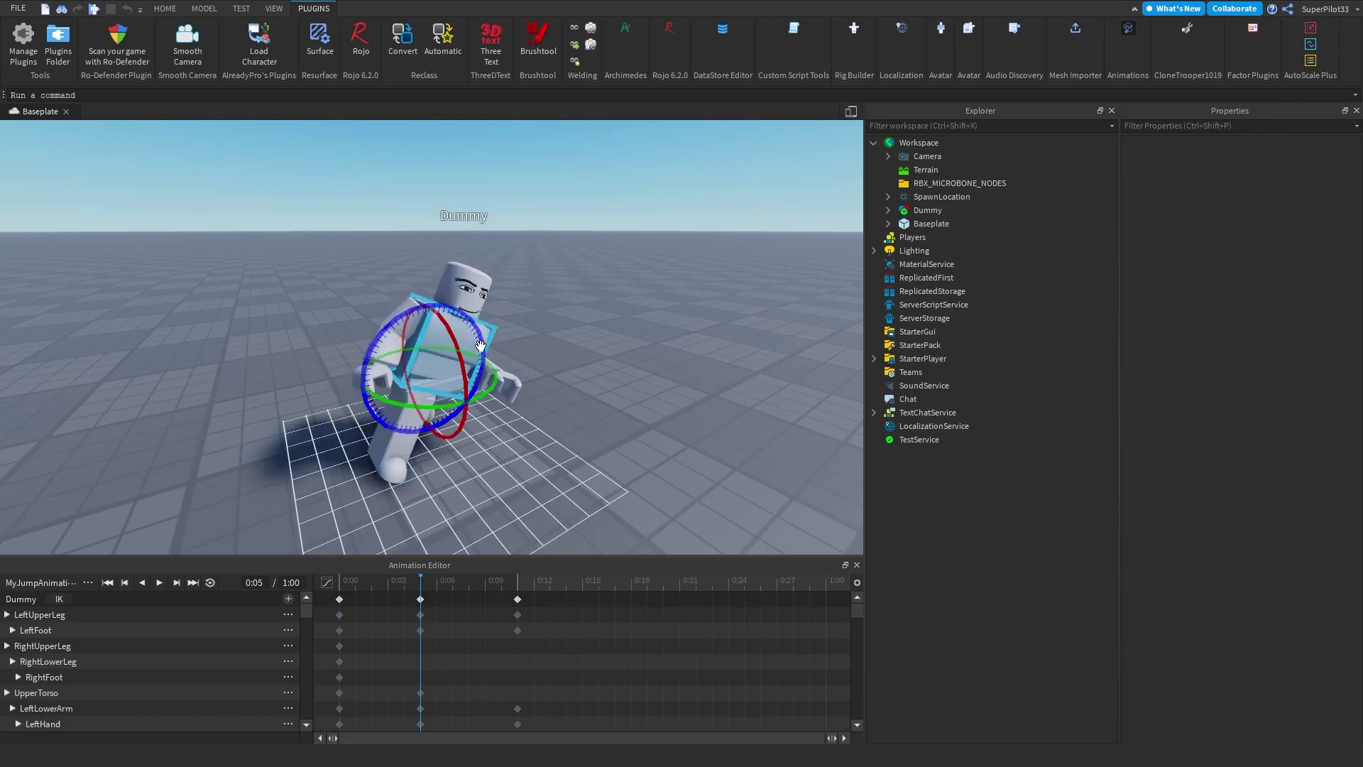
left_click(514, 582)
left_click_drag(455, 416, 624, 350)
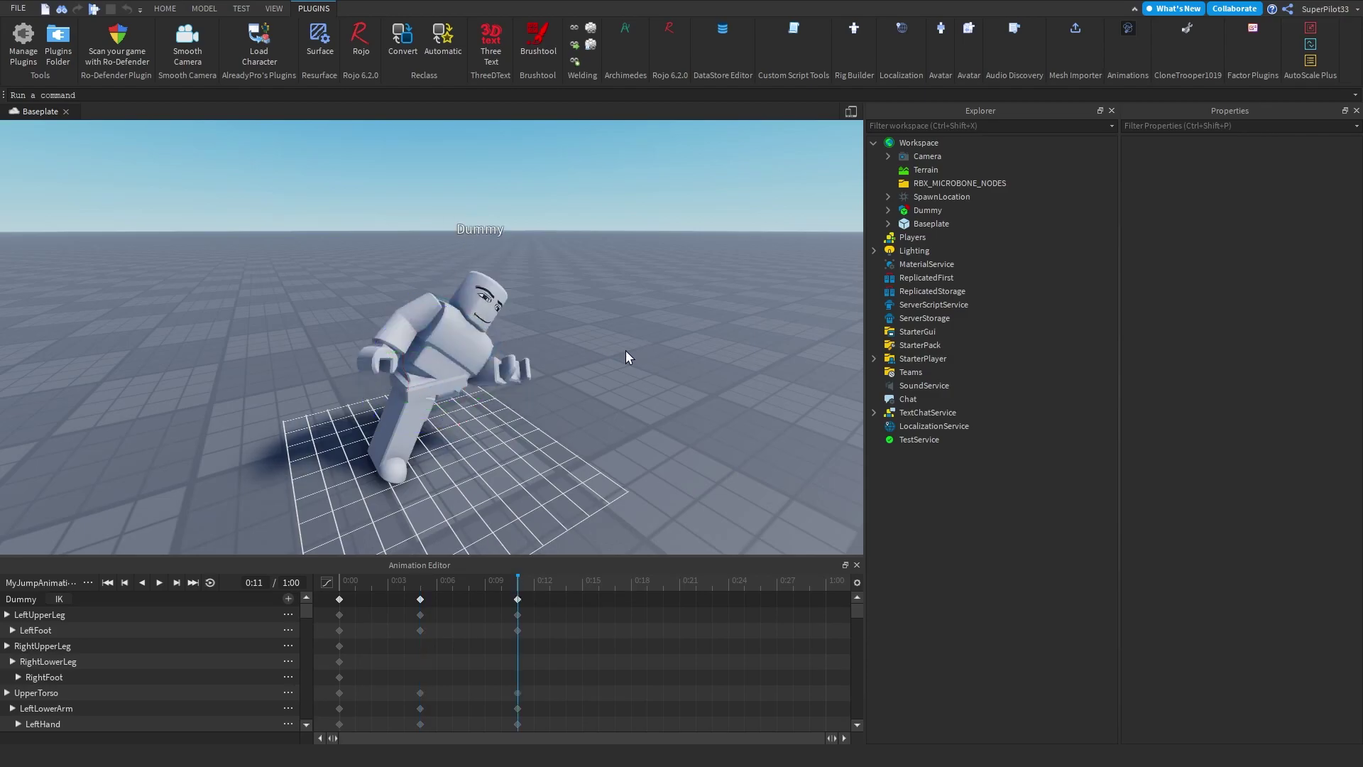
Step: Publish the animation to Roblox with the title MyJumpAnimation and the creator set to Me
scroll(627, 480, "down", 5)
scroll(275, 657, "down", 2)
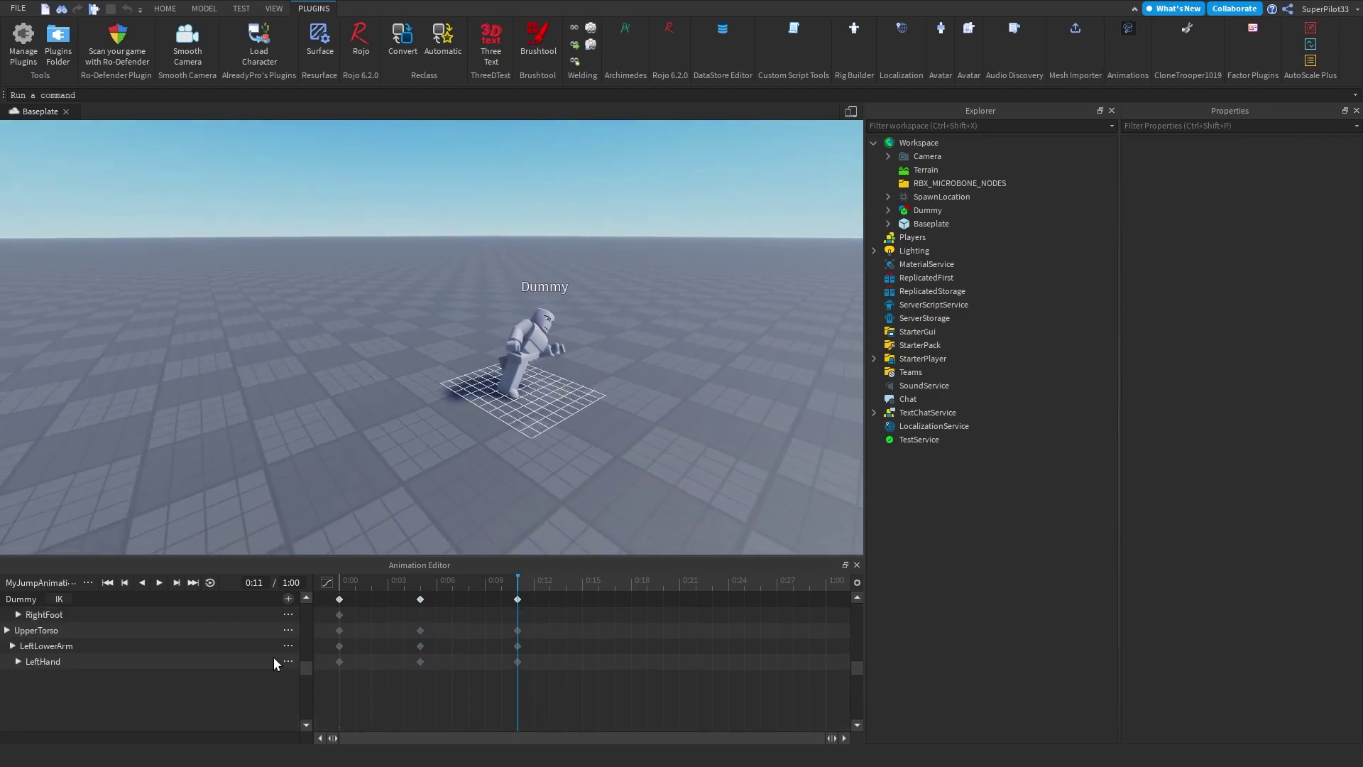
scroll(274, 657, "up", 2)
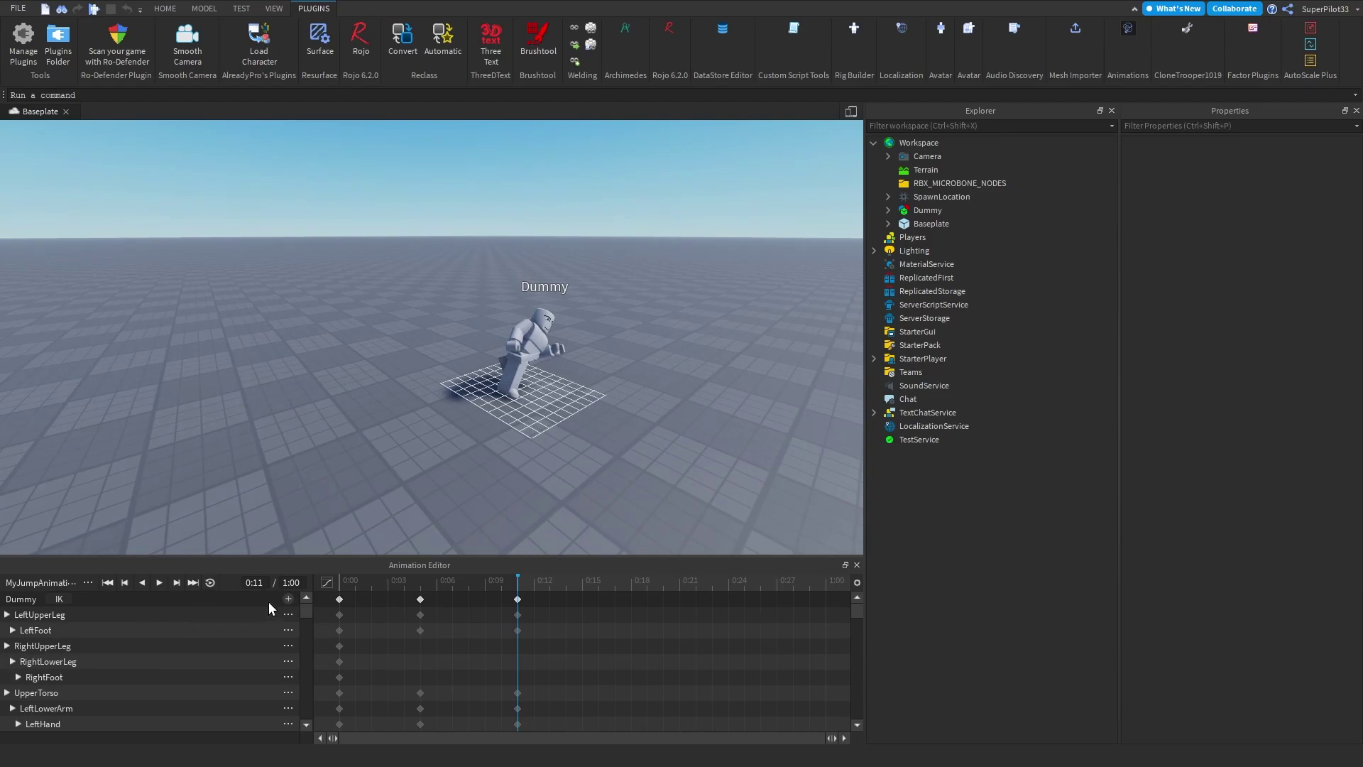
left_click(55, 584)
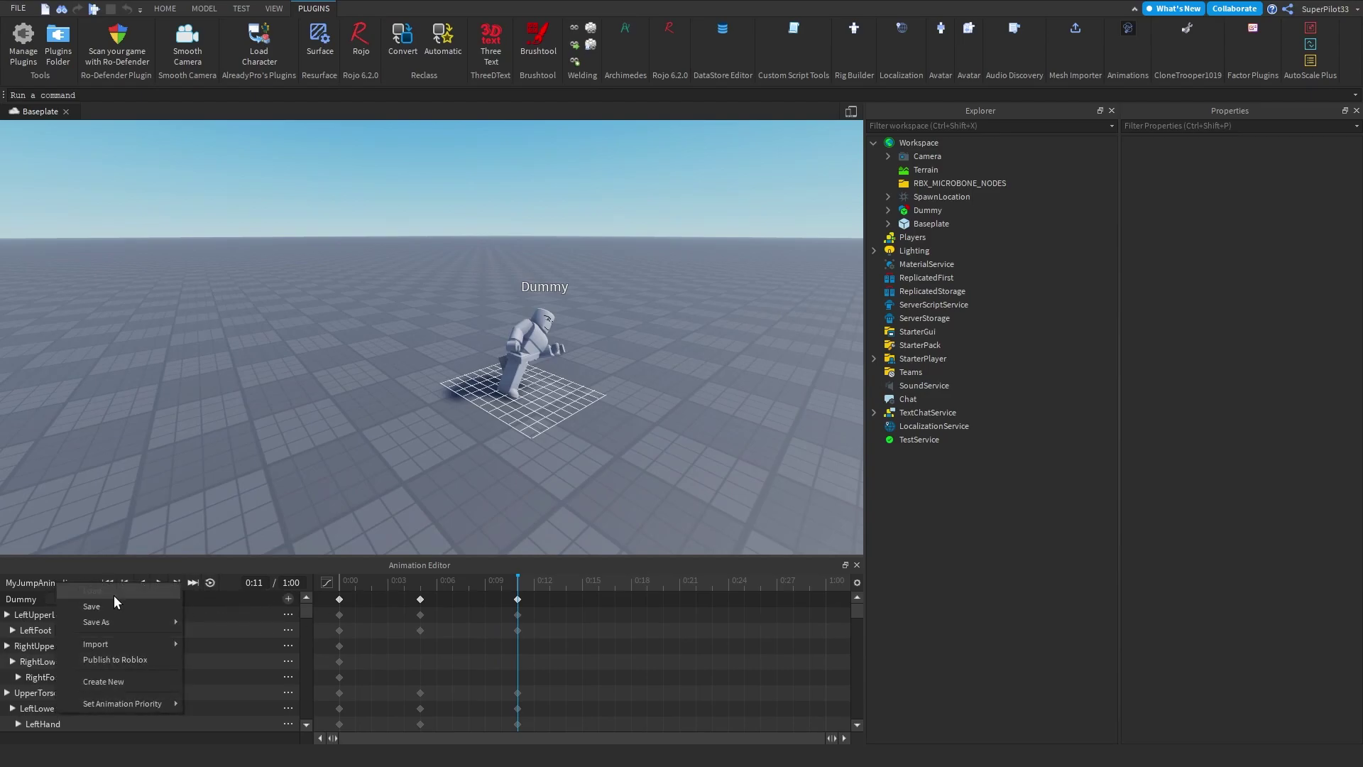
left_click(129, 660)
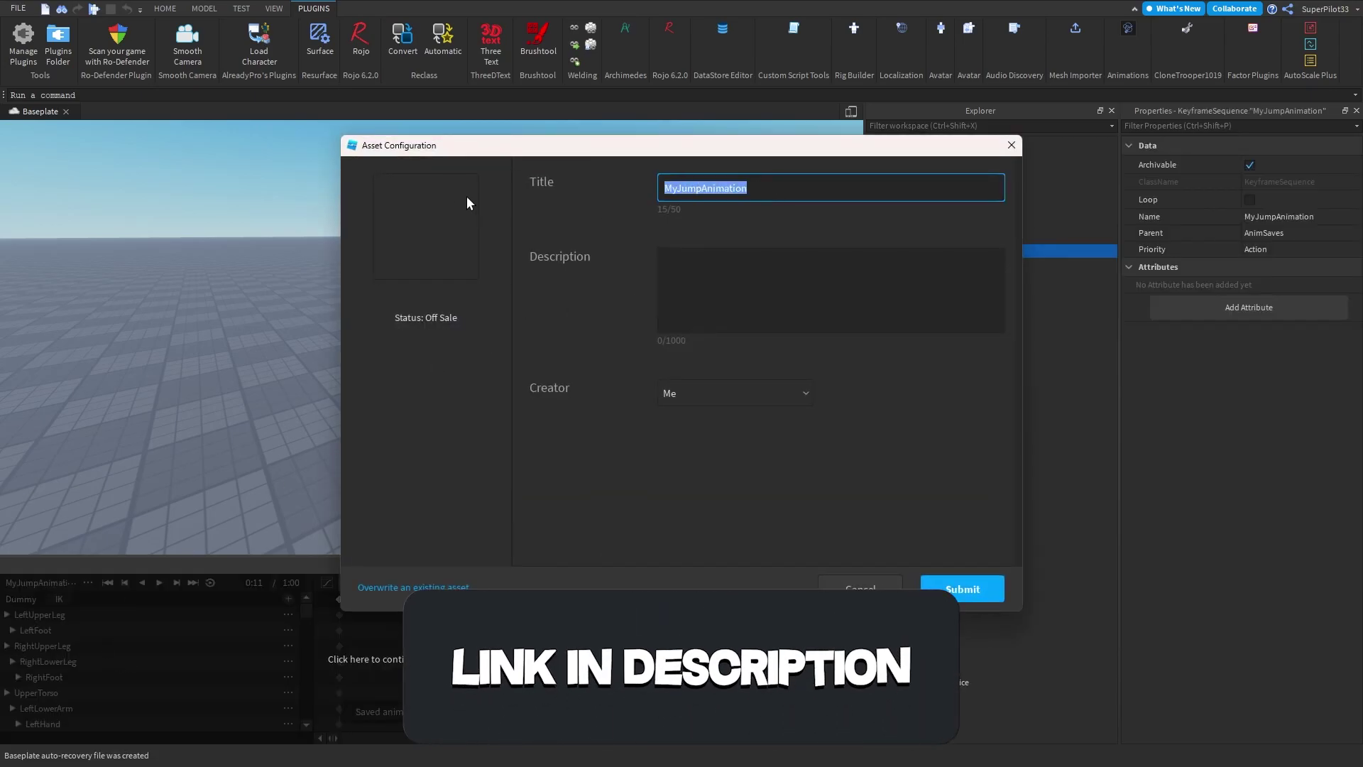
left_click(795, 189)
double_click(808, 186)
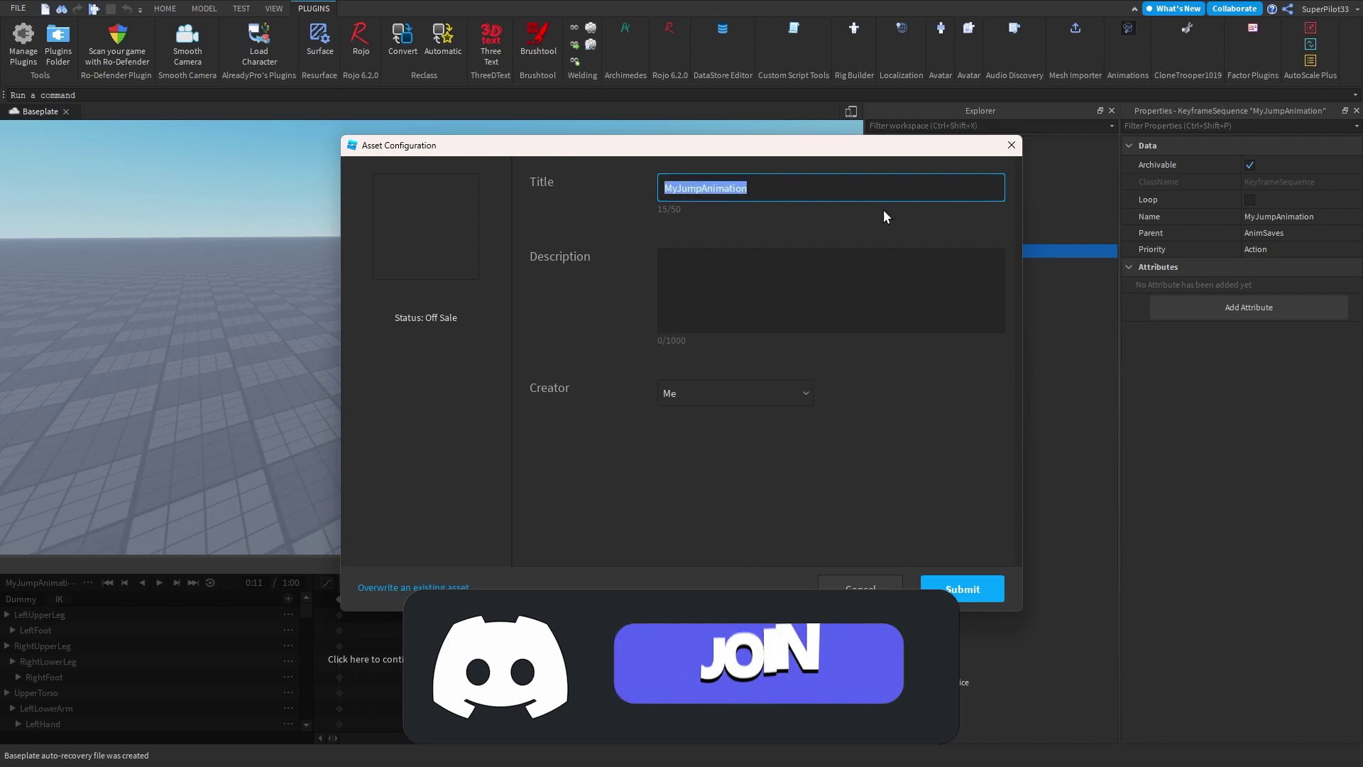
left_click(916, 369)
left_click(955, 588)
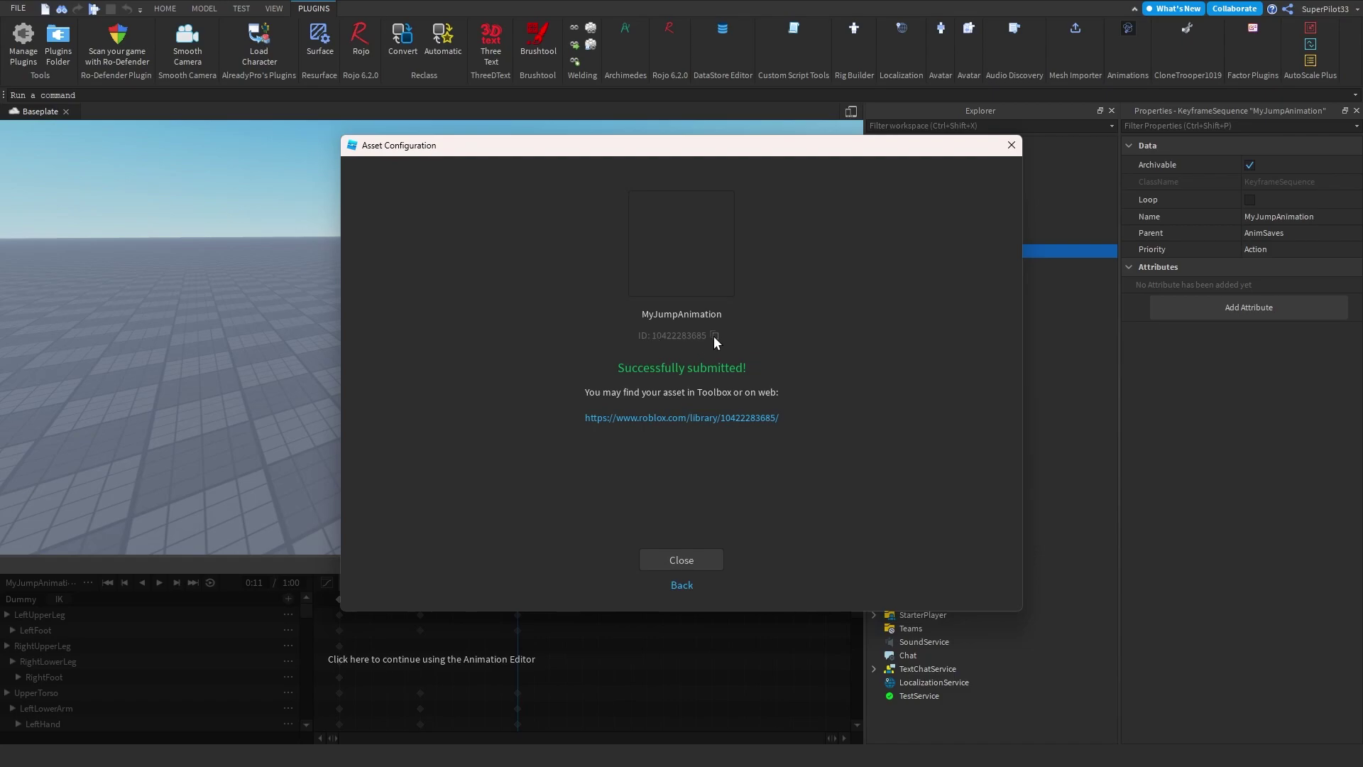
Step: Copy the published animation's asset ID, and close the asset dialog and the Animation Editor
left_click(714, 335)
left_click(671, 561)
left_click(854, 563)
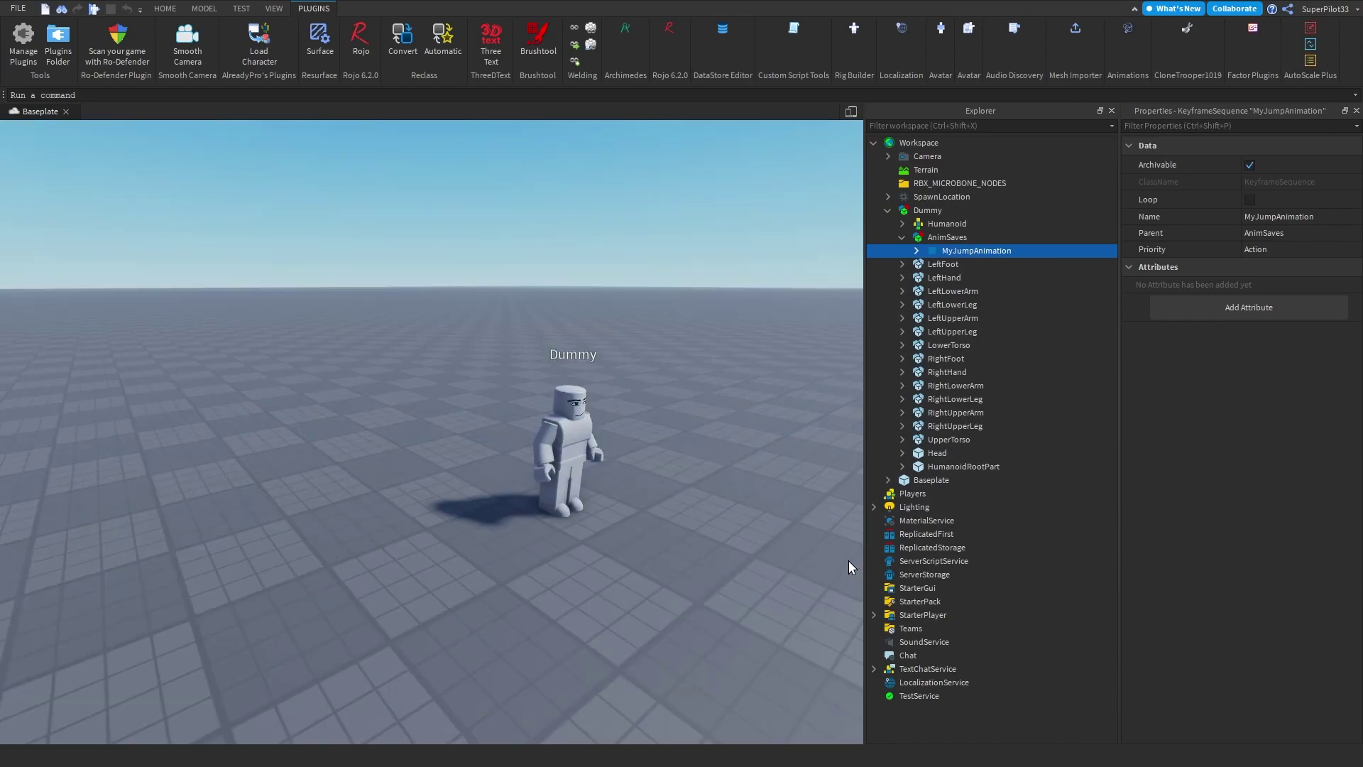
Step: Show the Output window and clear its messages
left_click(274, 9)
left_click(200, 31)
left_click(165, 8)
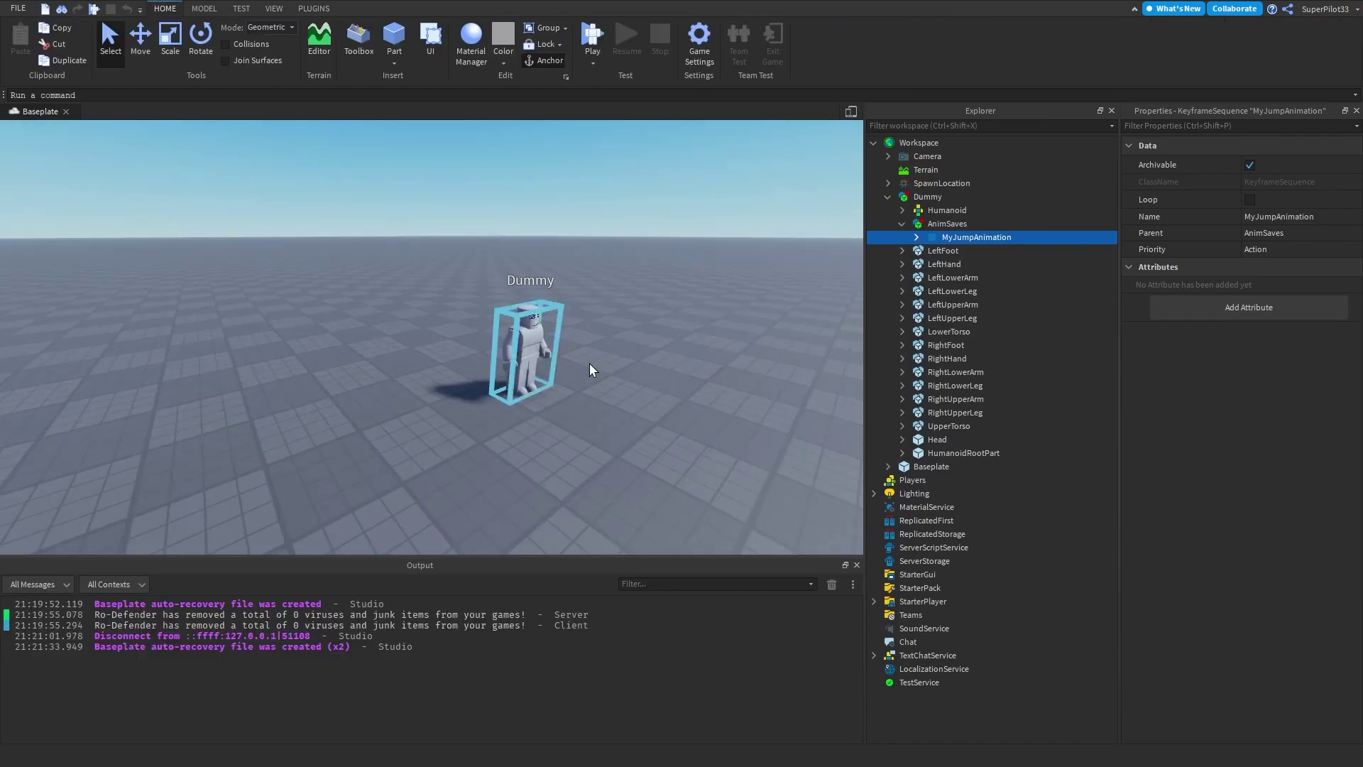
left_click(831, 584)
Step: Delete the Dummy model from the Workspace
left_click(597, 461)
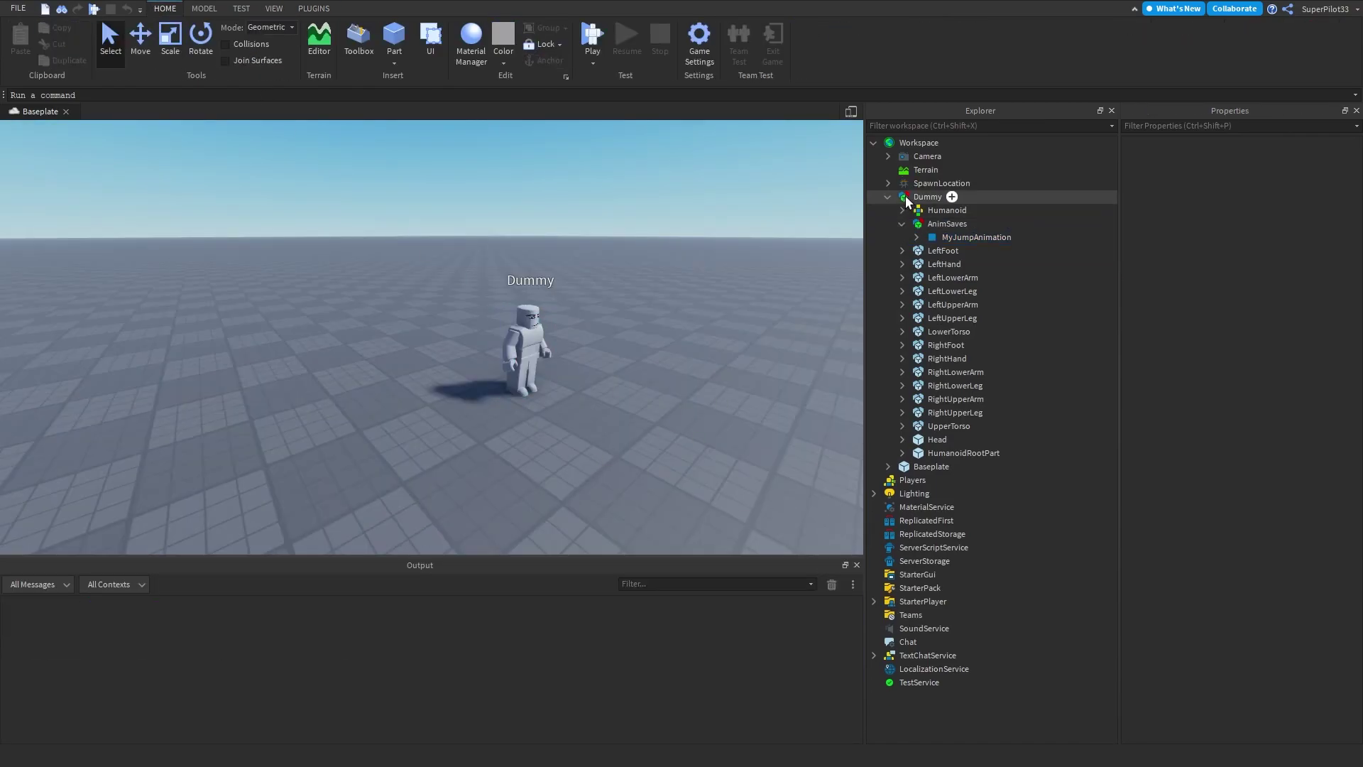
left_click(909, 200)
key("Delete")
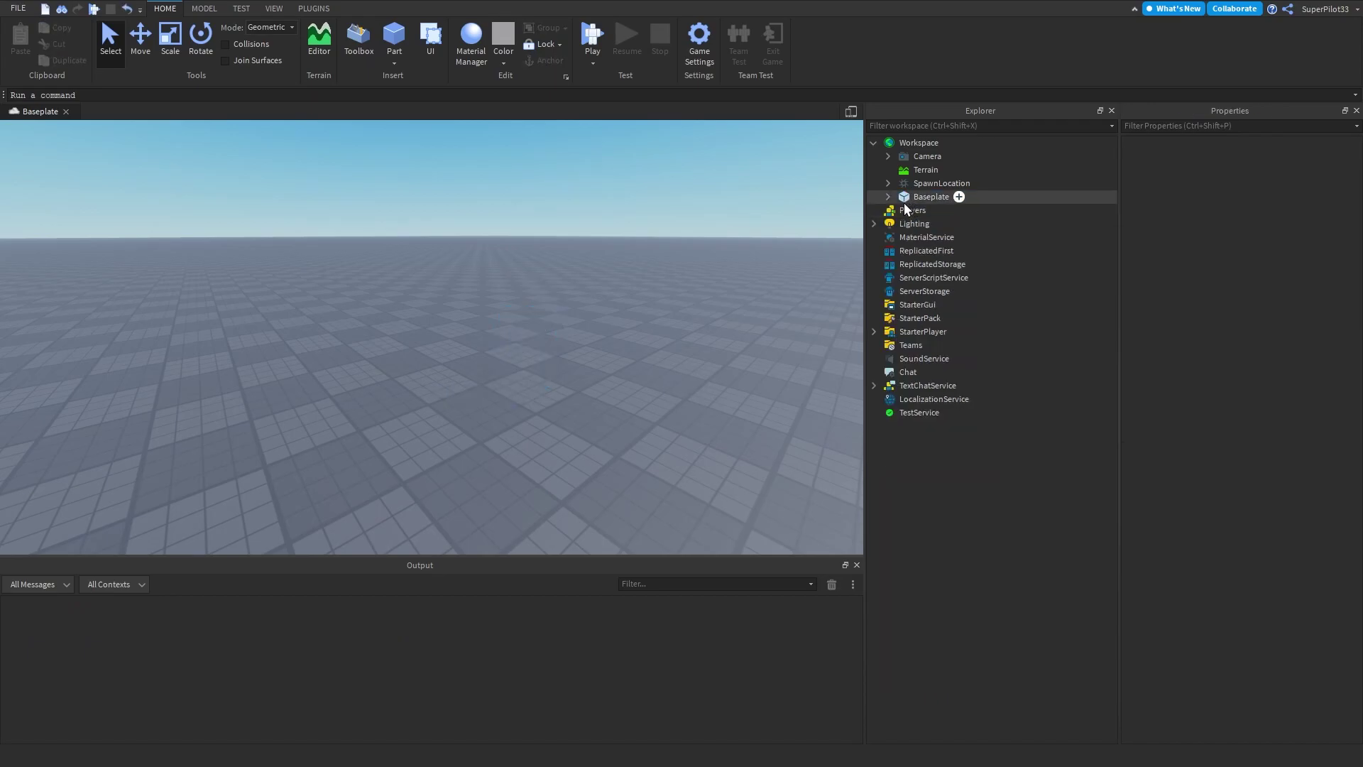
Step: Add a Script to ServerScriptService and name it Animations
left_click(949, 277)
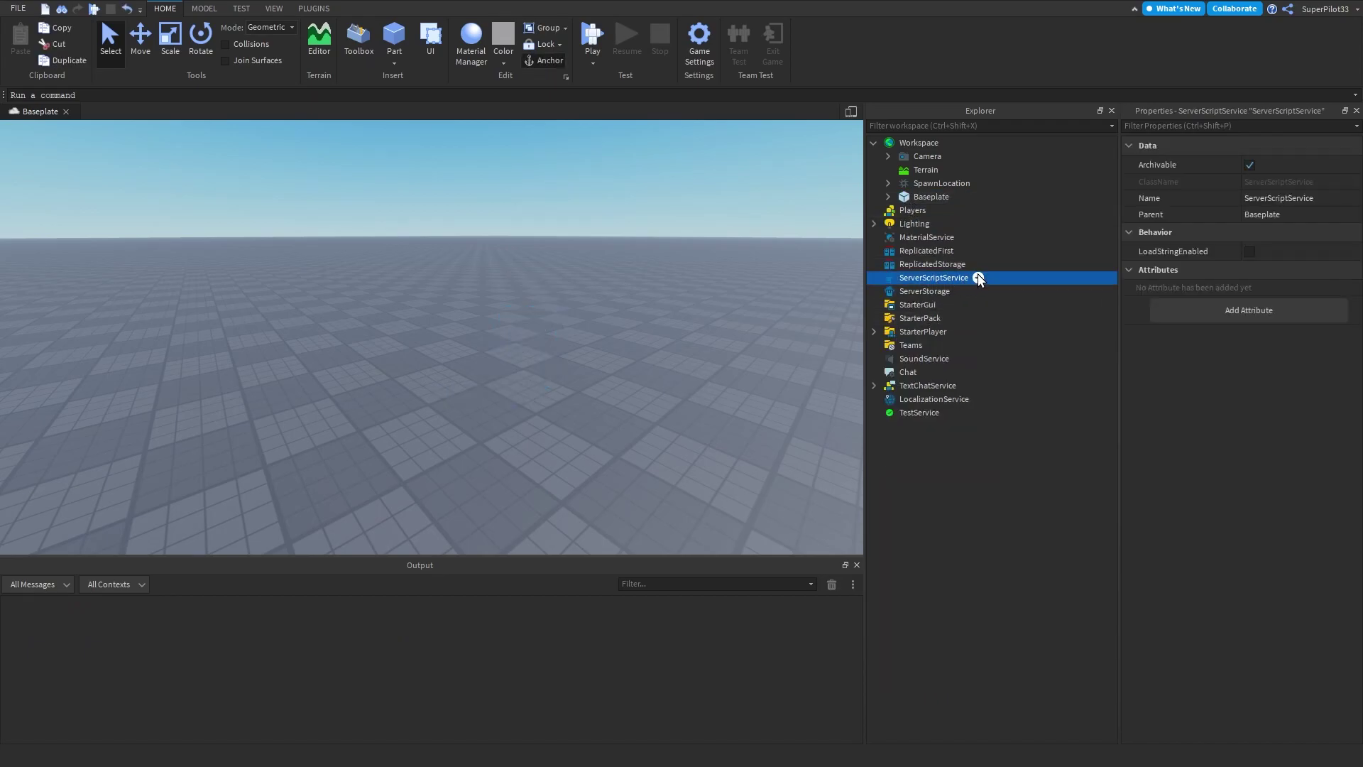
left_click(978, 278)
left_click(928, 347)
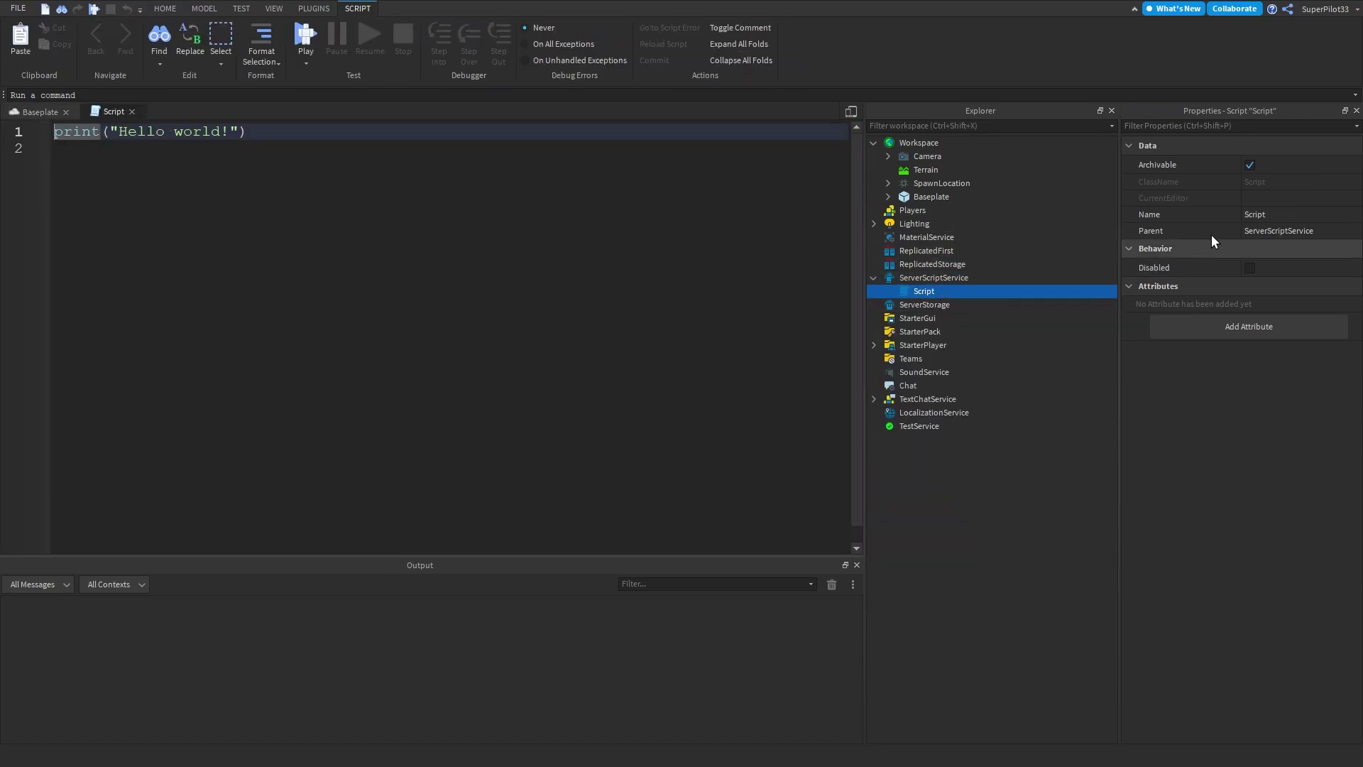
left_click(1270, 214)
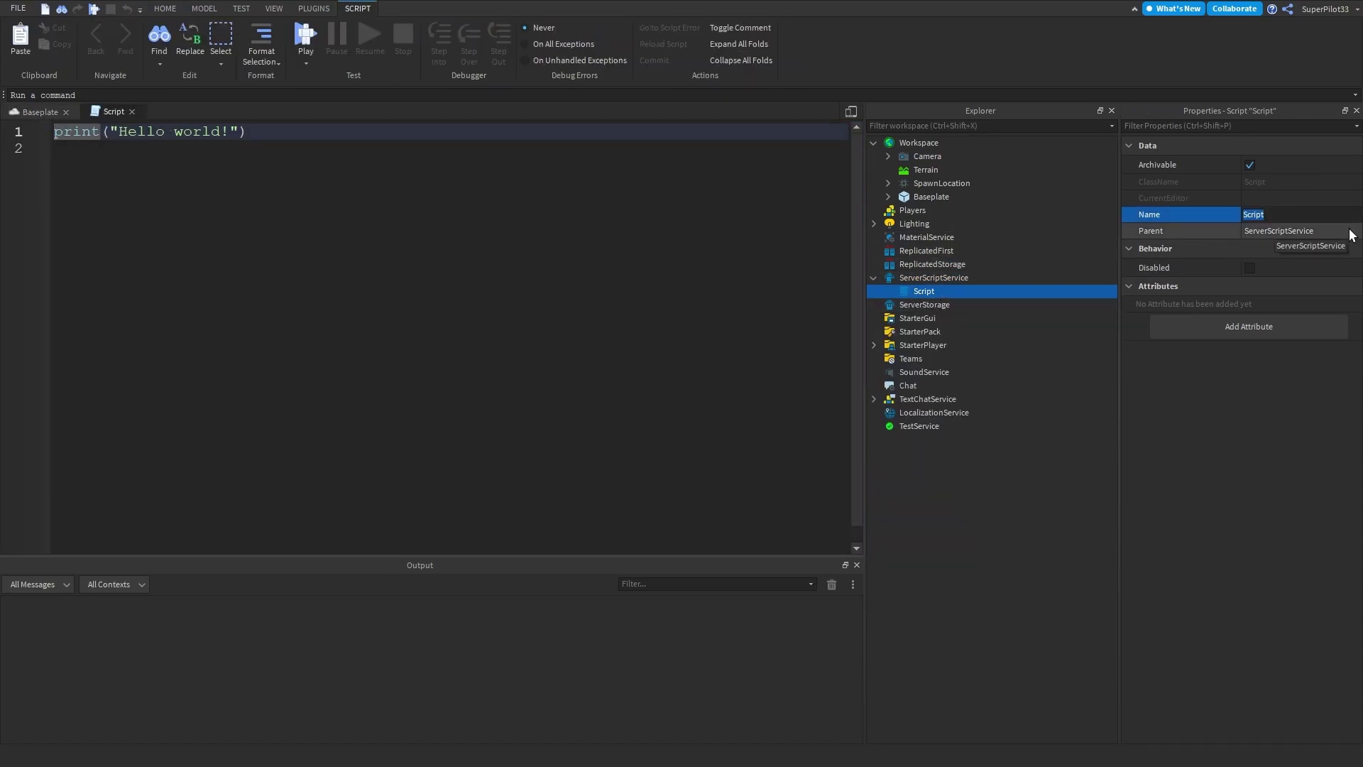
type("Animations")
key("Return")
Step: Clear the default code from the Animations script and enlarge the editor text slightly
left_click(425, 213)
key("ctrl+a")
key("BackSpace")
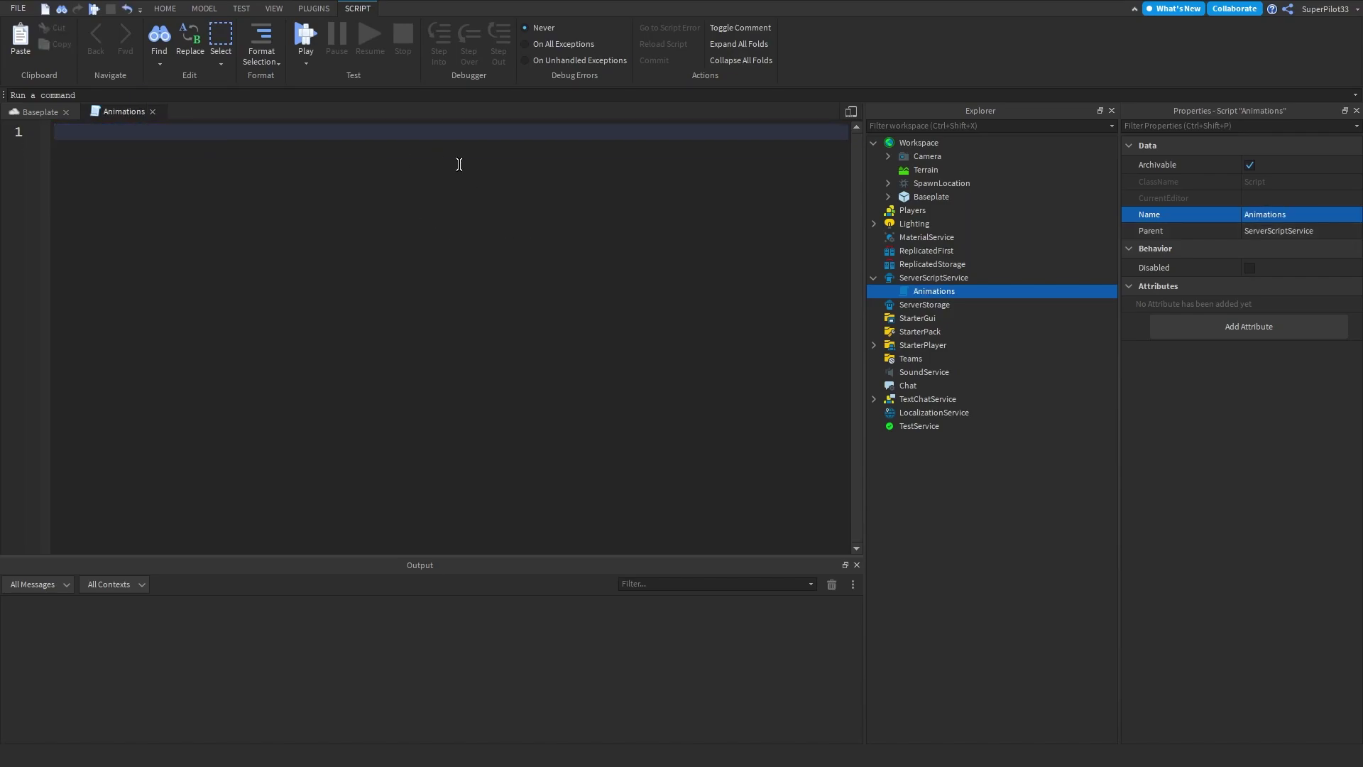
type("ga")
key("BackSpace")
key("BackSpace")
scroll(523, 342, "up", 3, "ctrl")
scroll(523, 343, "down", 1, "ctrl")
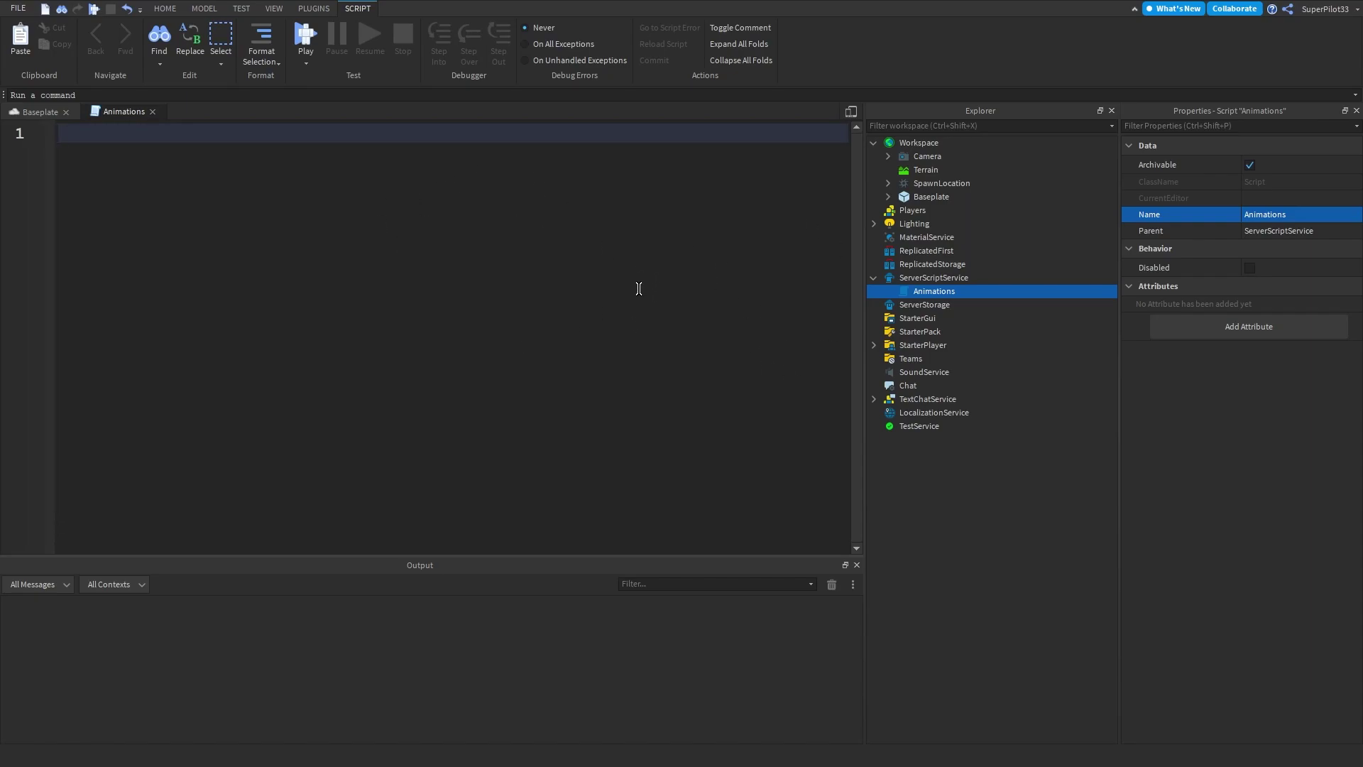
Step: Write a game.Players.PlayerAdded:Connect(function(player) handler with blank lines for its body
type("game.Players.PlayerAdded")
type(":Connect(function")
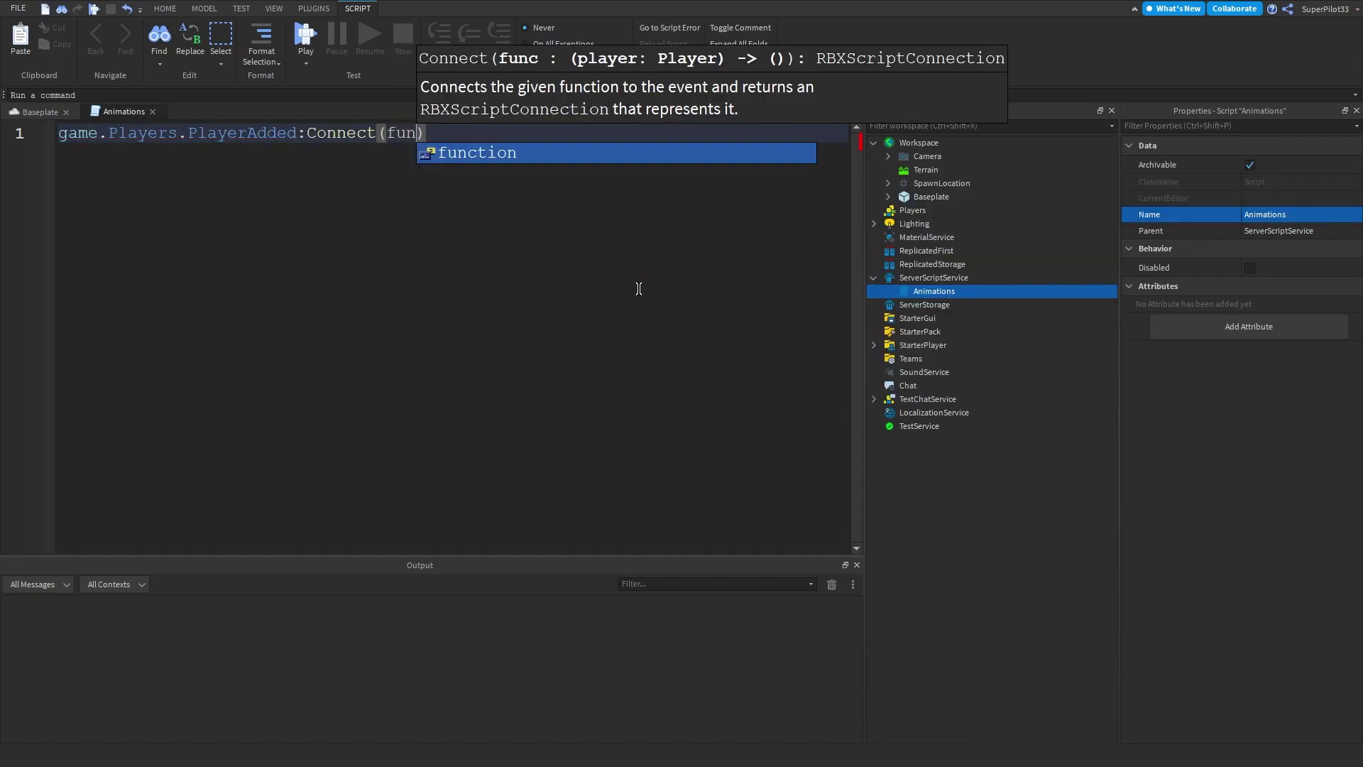
type("(")
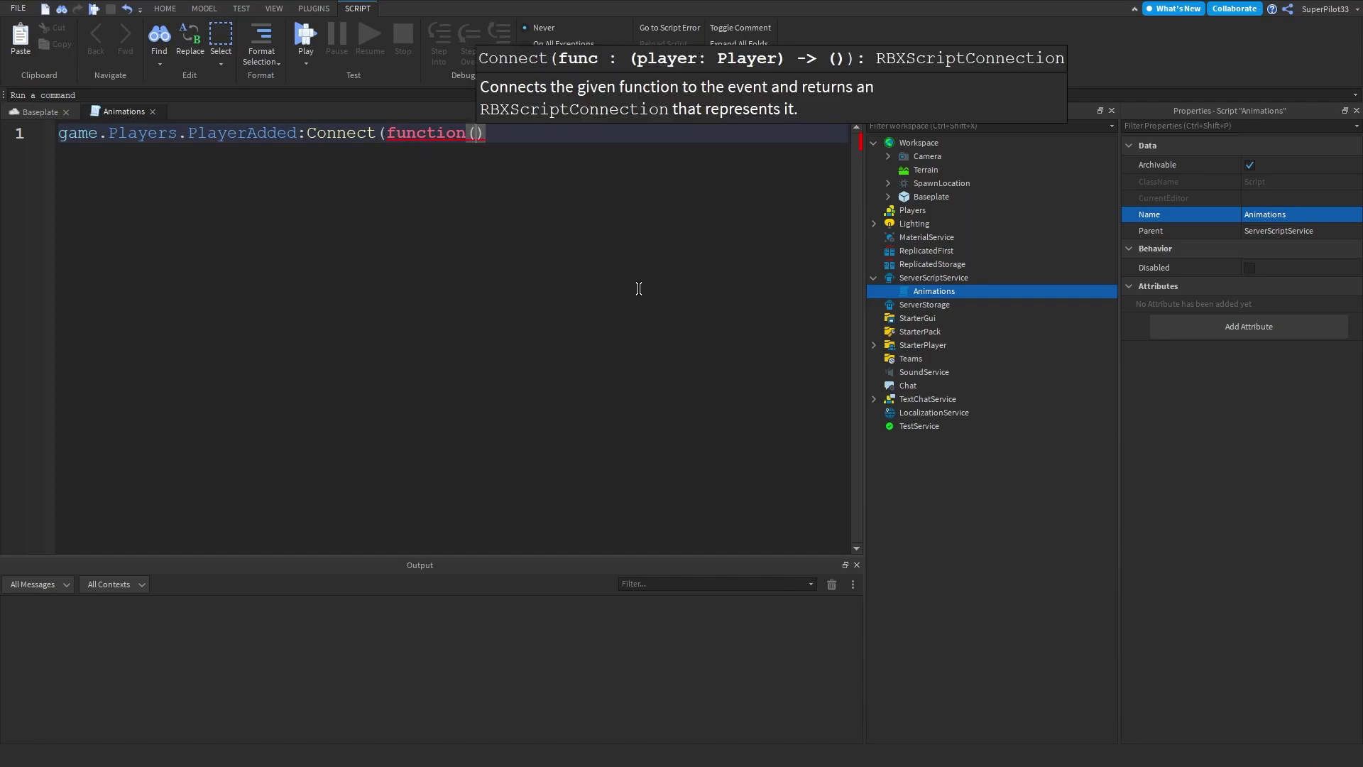
type("player")
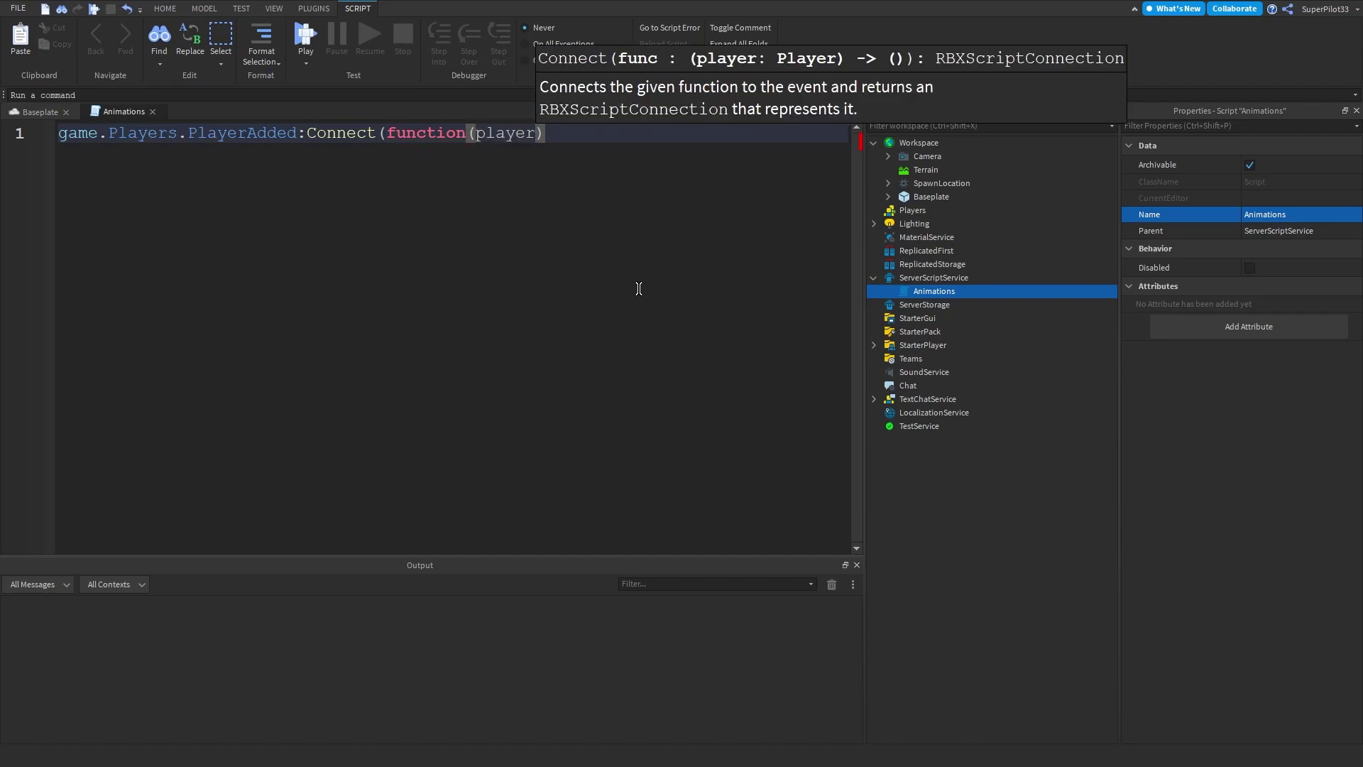
key("Right")
key("Return")
key("Return")
key("Return")
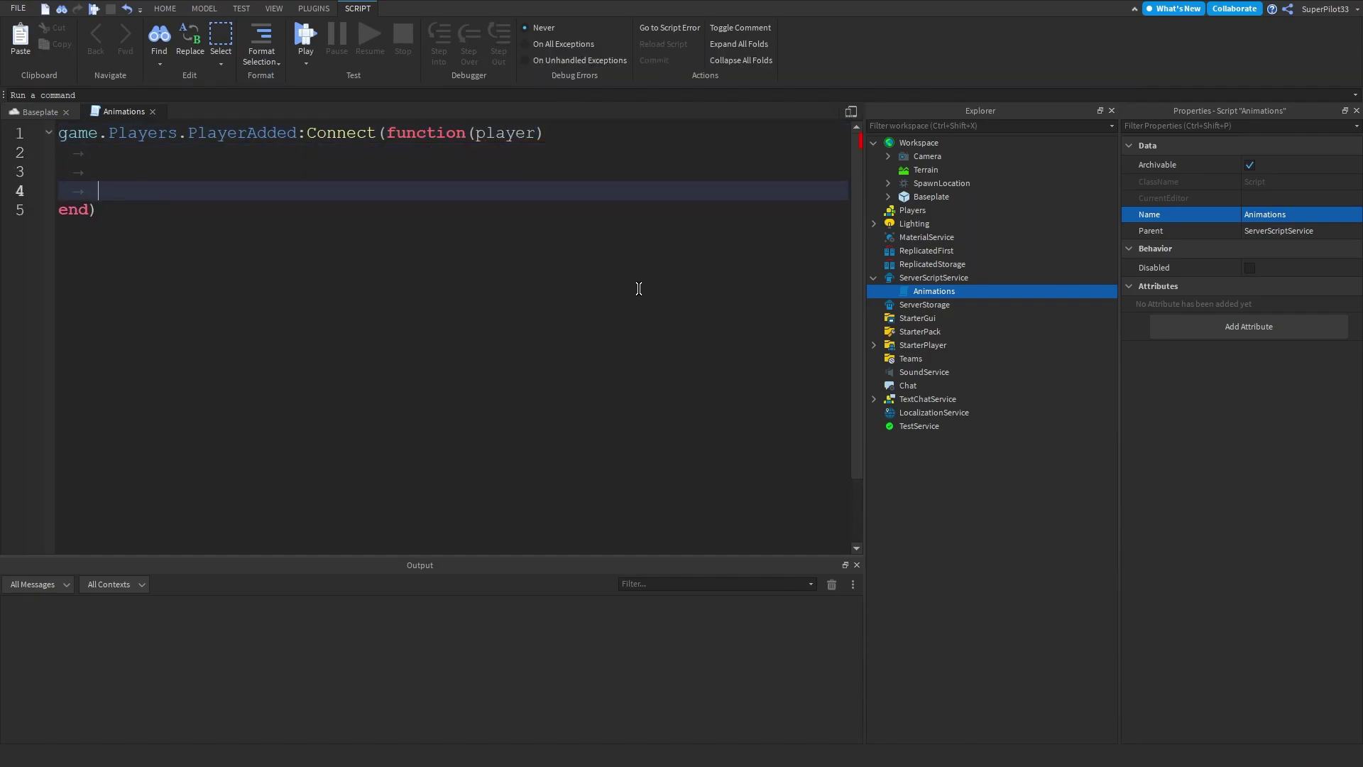
key("Up")
double_click(532, 128)
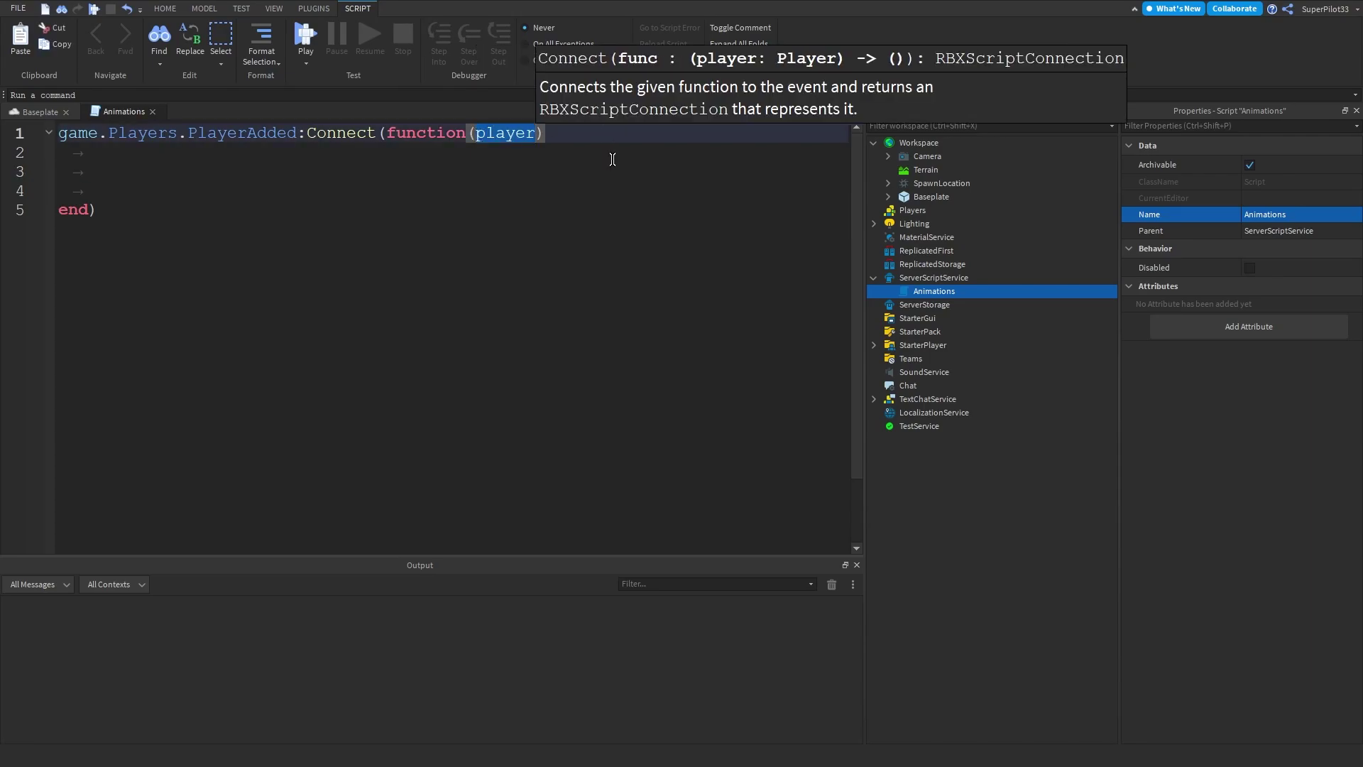
left_click(899, 209)
double_click(497, 141)
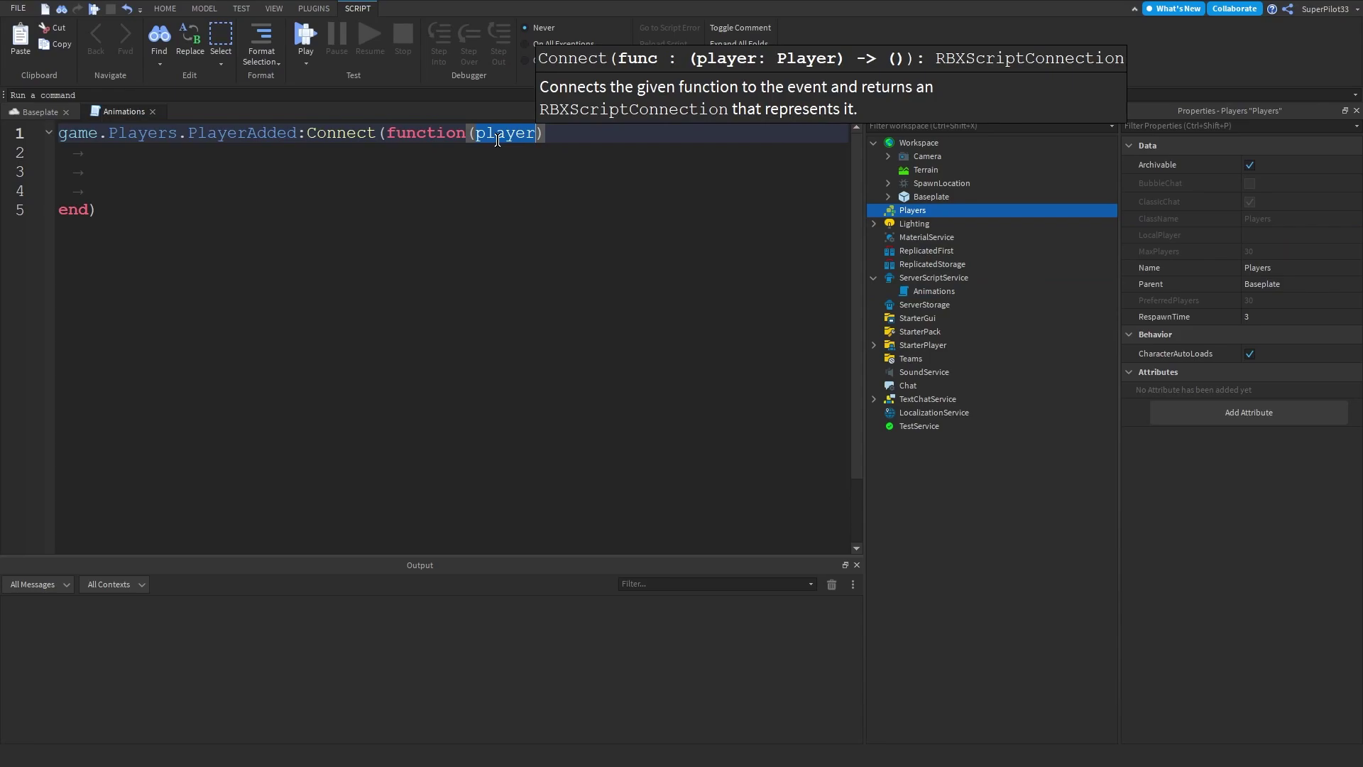
Step: Remove the extra blank lines inside the PlayerAdded handler, keeping one indented line for its body
left_click(284, 174)
type("p;la")
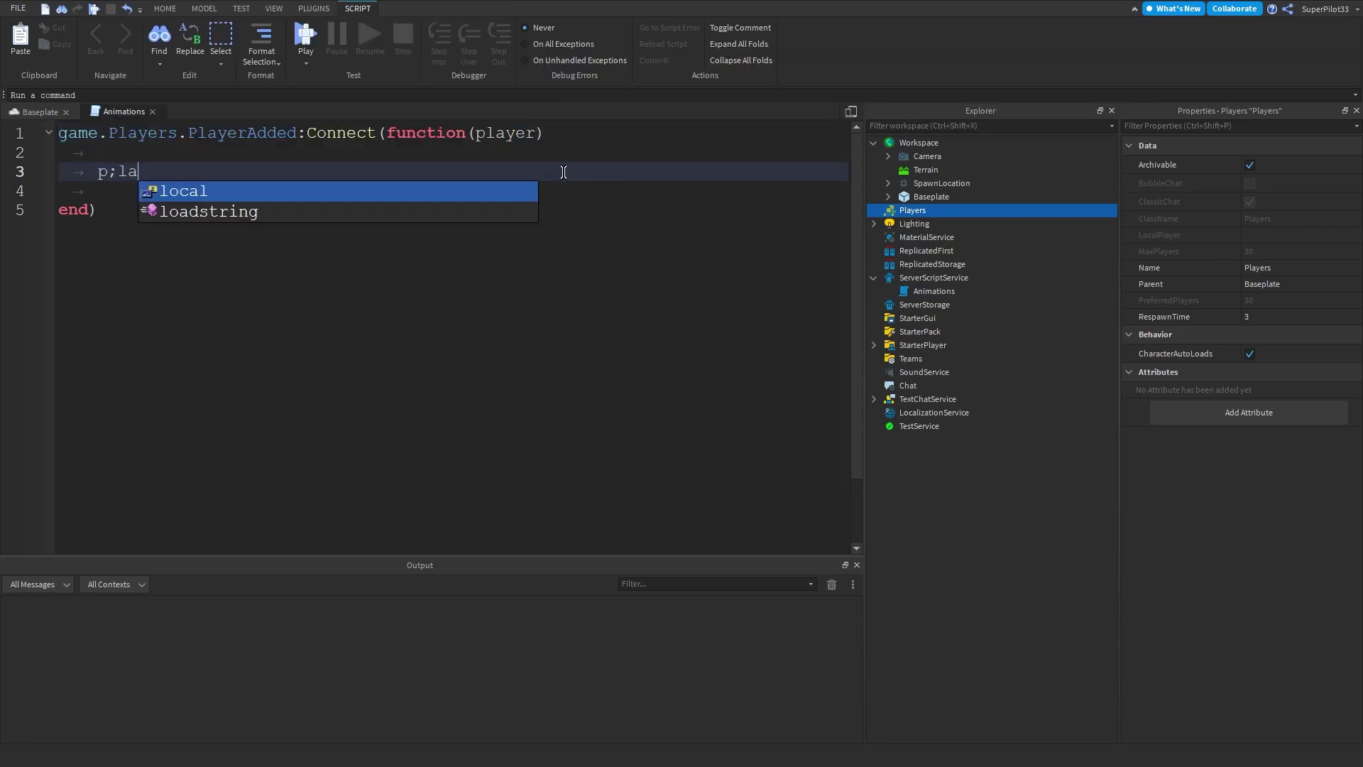
key("BackSpace")
key("BackSpace")
key("BackSpace")
key("BackSpace")
key("BackSpace")
key("BackSpace")
key("Delete")
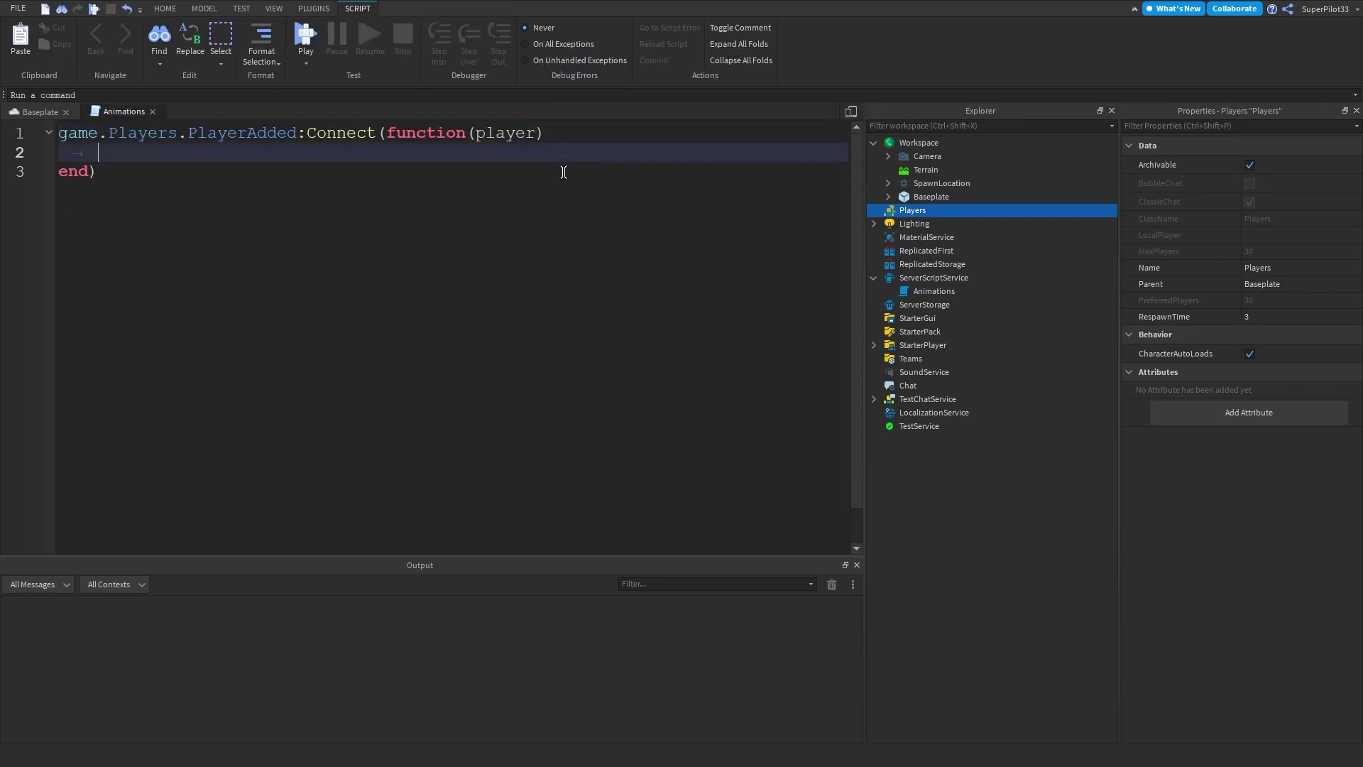
Step: Write player.CharacterAdded:Connect(function(character) on the body line of the PlayerAdded handler
type("player.C")
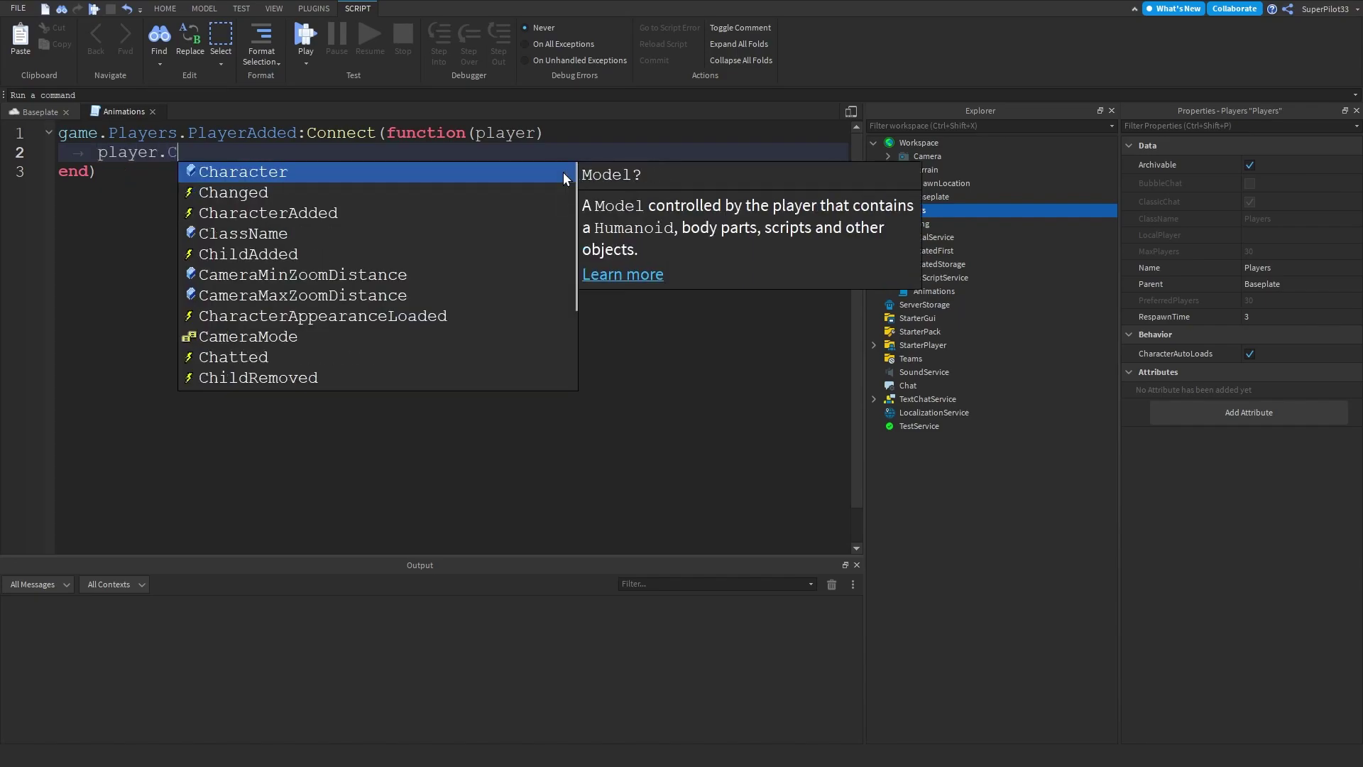
type("haracterAdded:")
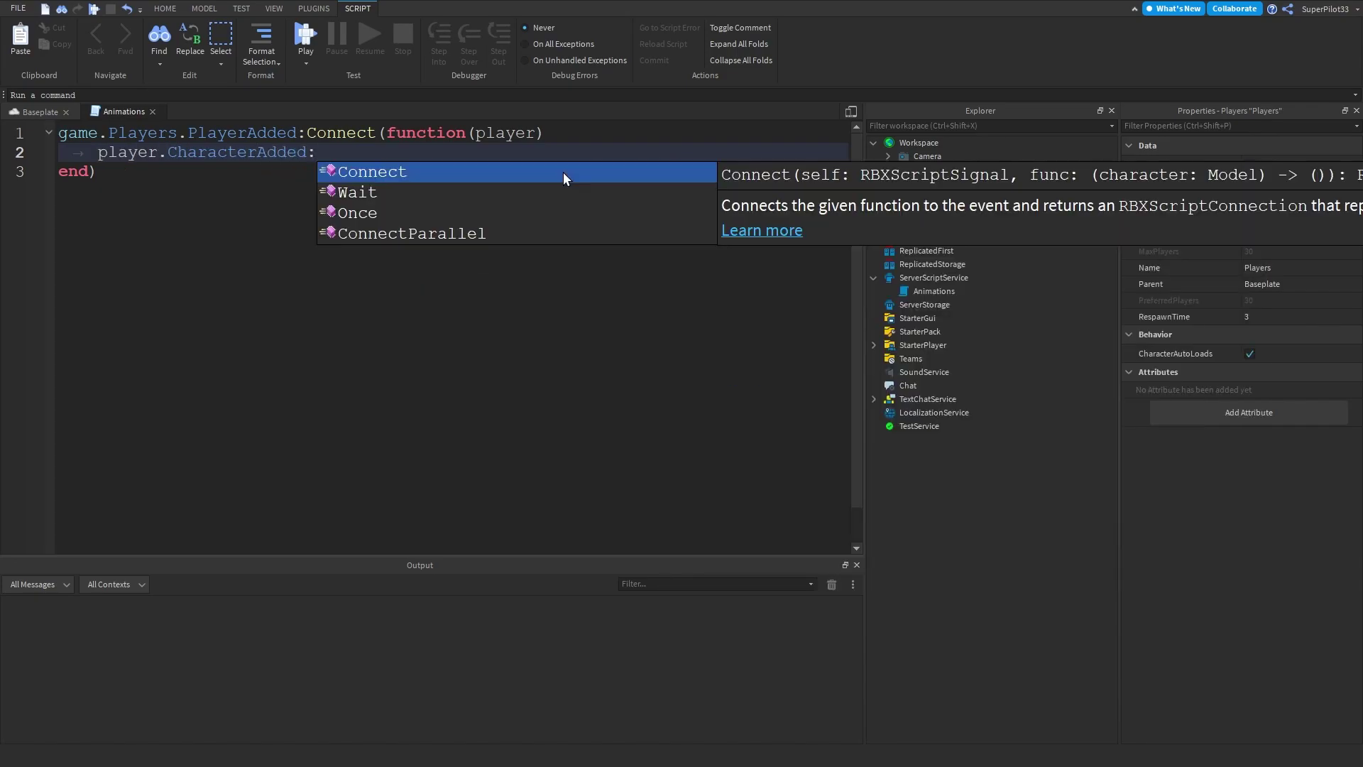
left_click(372, 133)
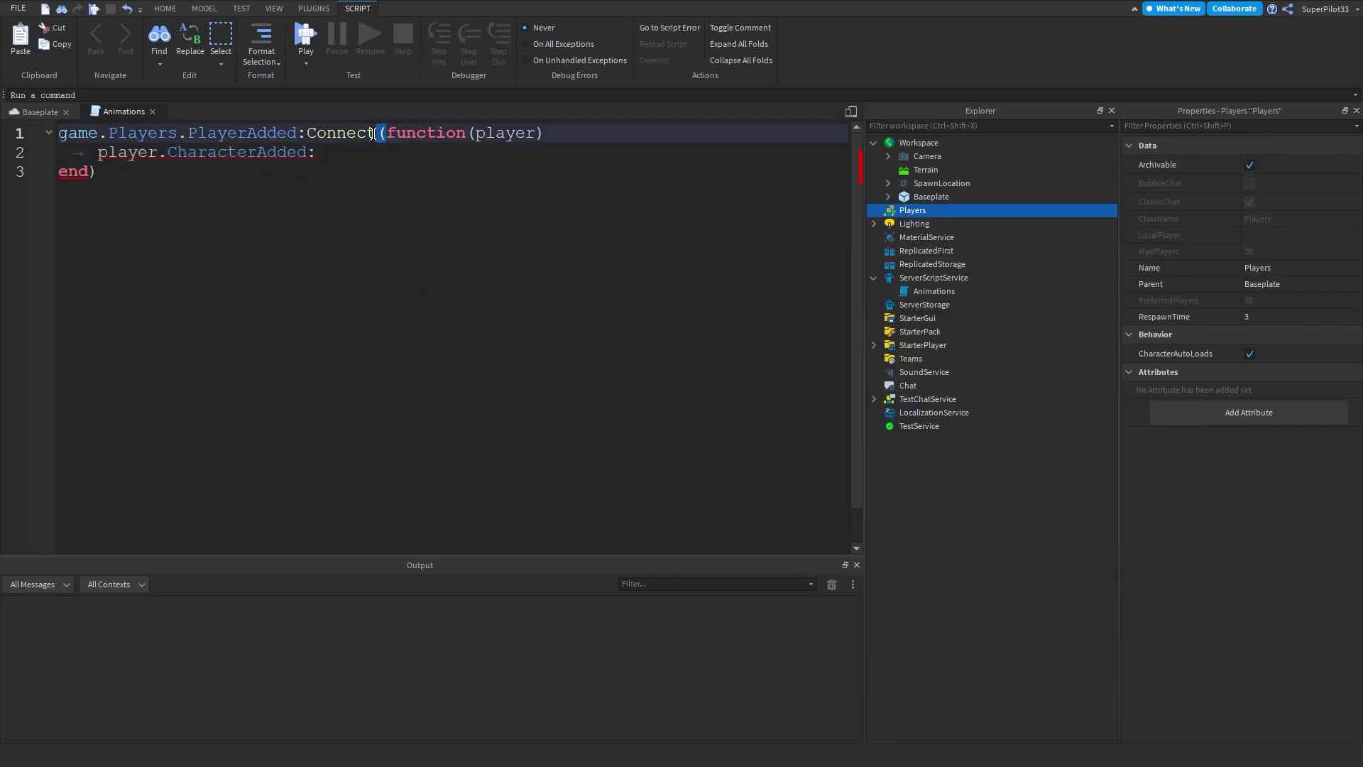
left_click(364, 149)
type("Co")
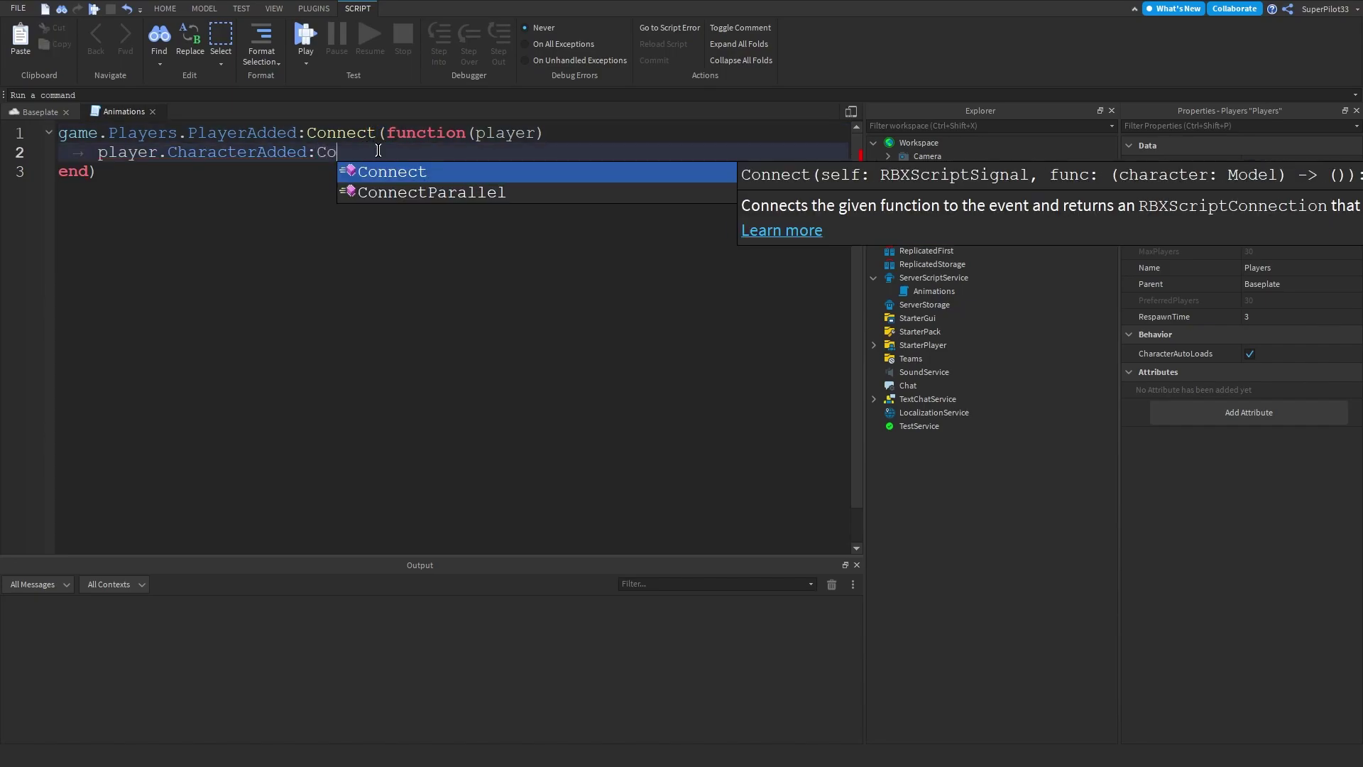
type("nnect(function(charac")
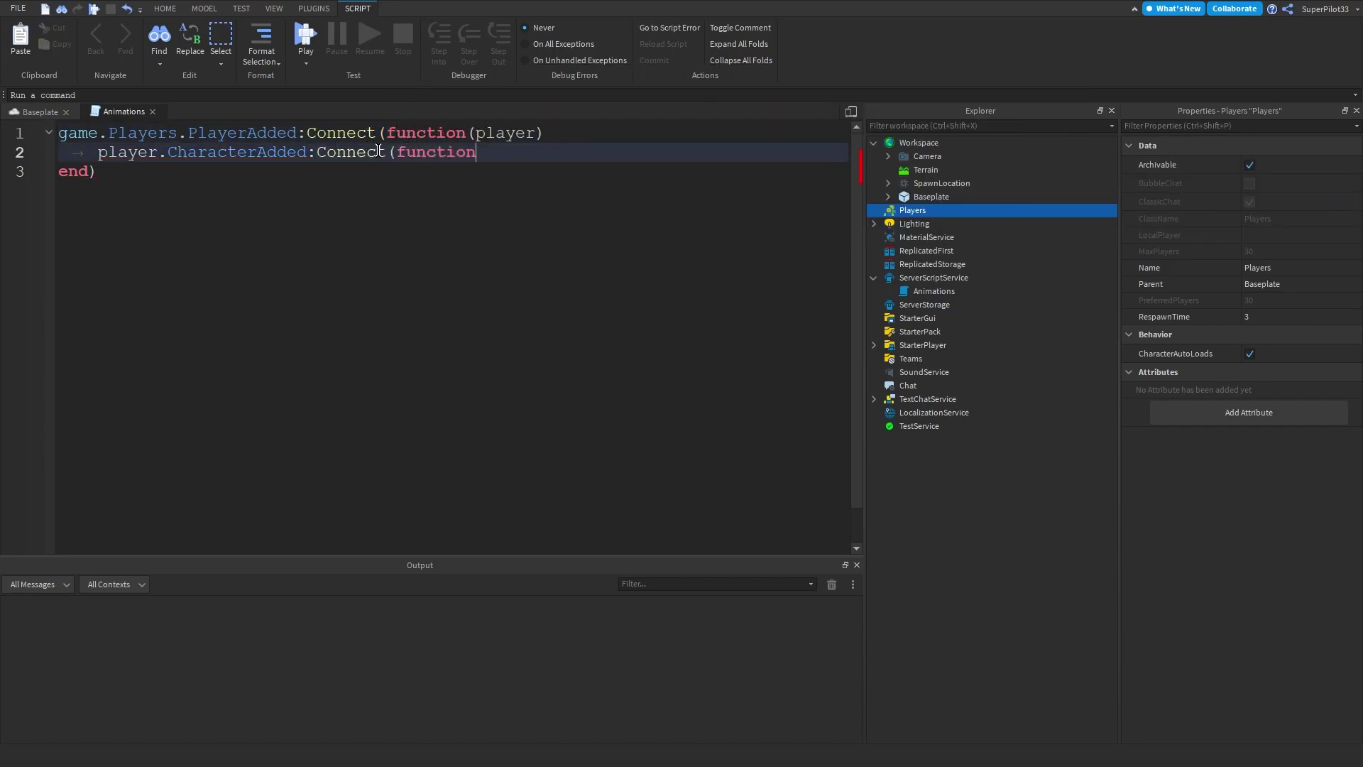
key("BackSpace")
key("BackSpace")
key("BackSpace")
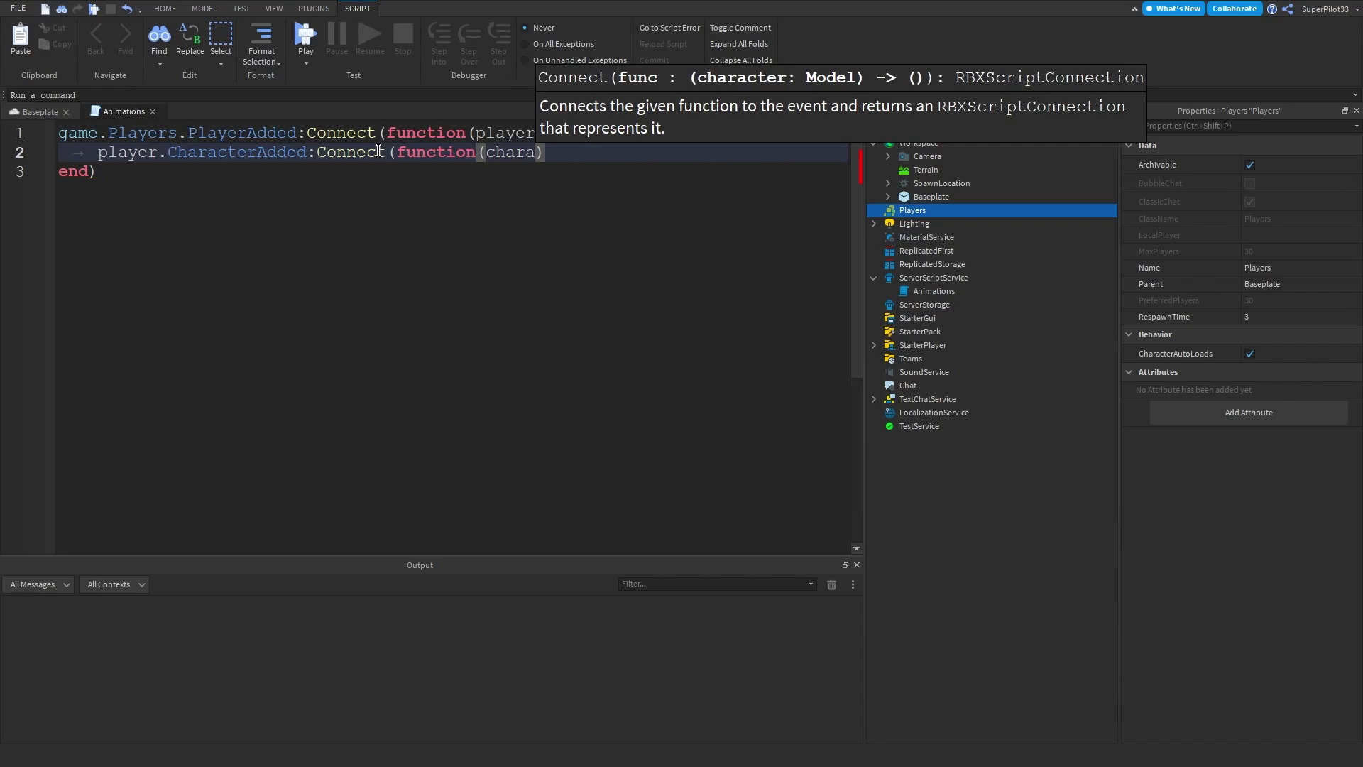
type("acter")
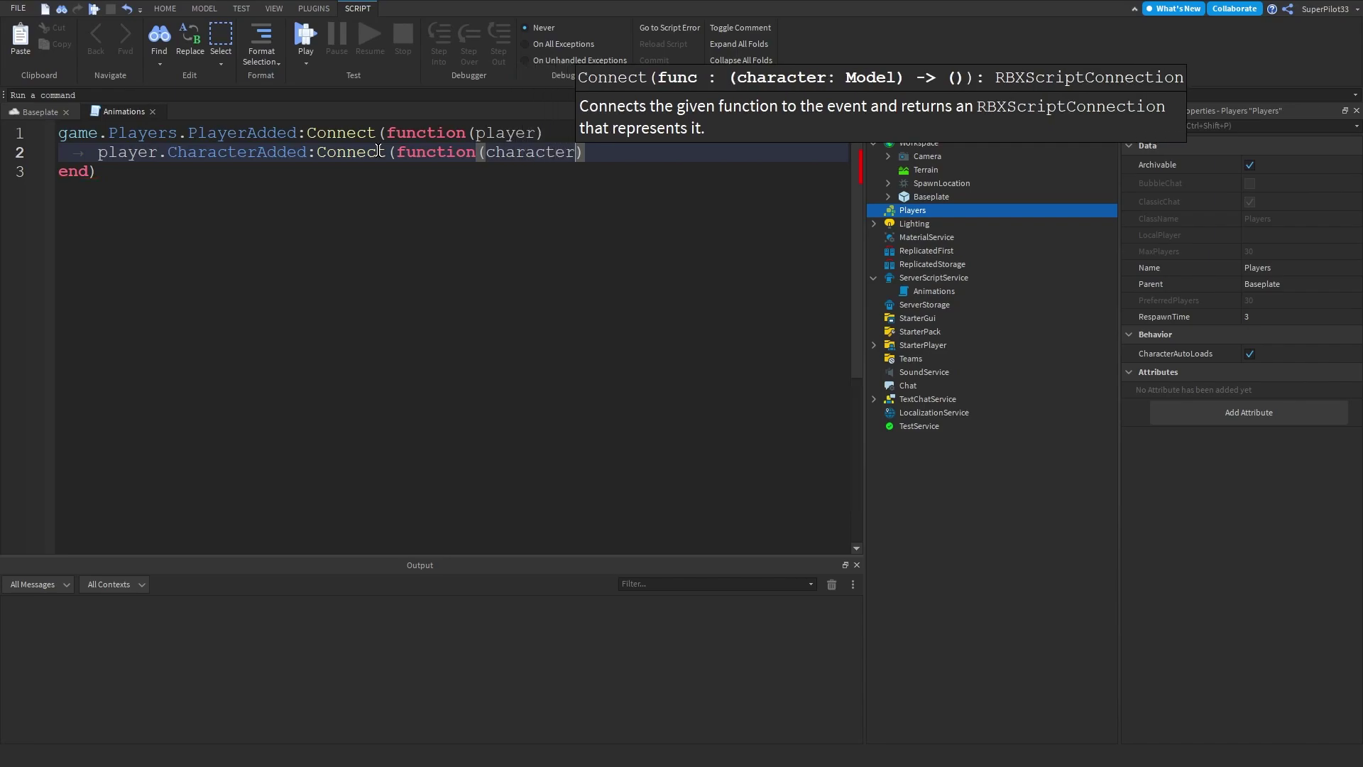
Step: Shorten the CharacterAdded function's parameter to char and complete its block with three blank body lines
key("BackSpace")
key("BackSpace")
key("BackSpace")
key("BackSpace")
key("BackSpace")
key("Return")
key("Return")
key("Return")
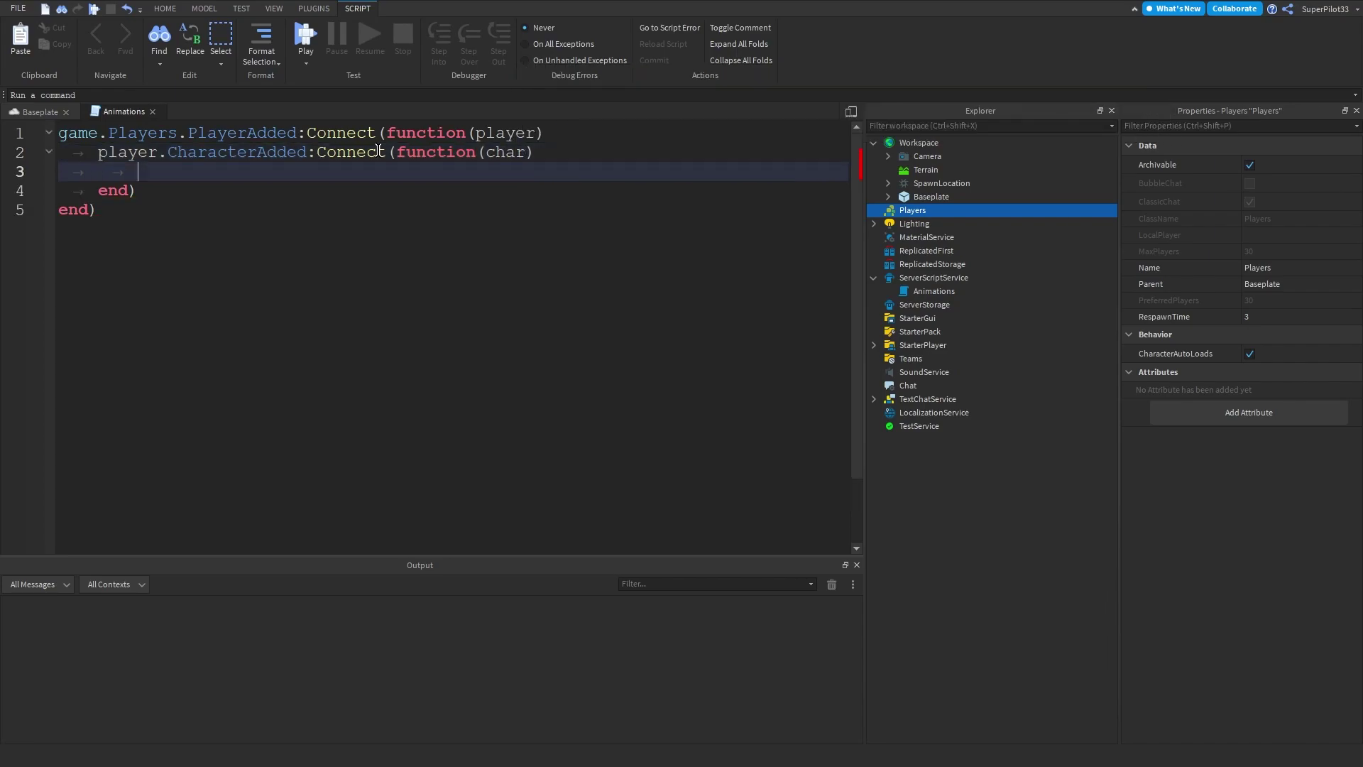
key("Up")
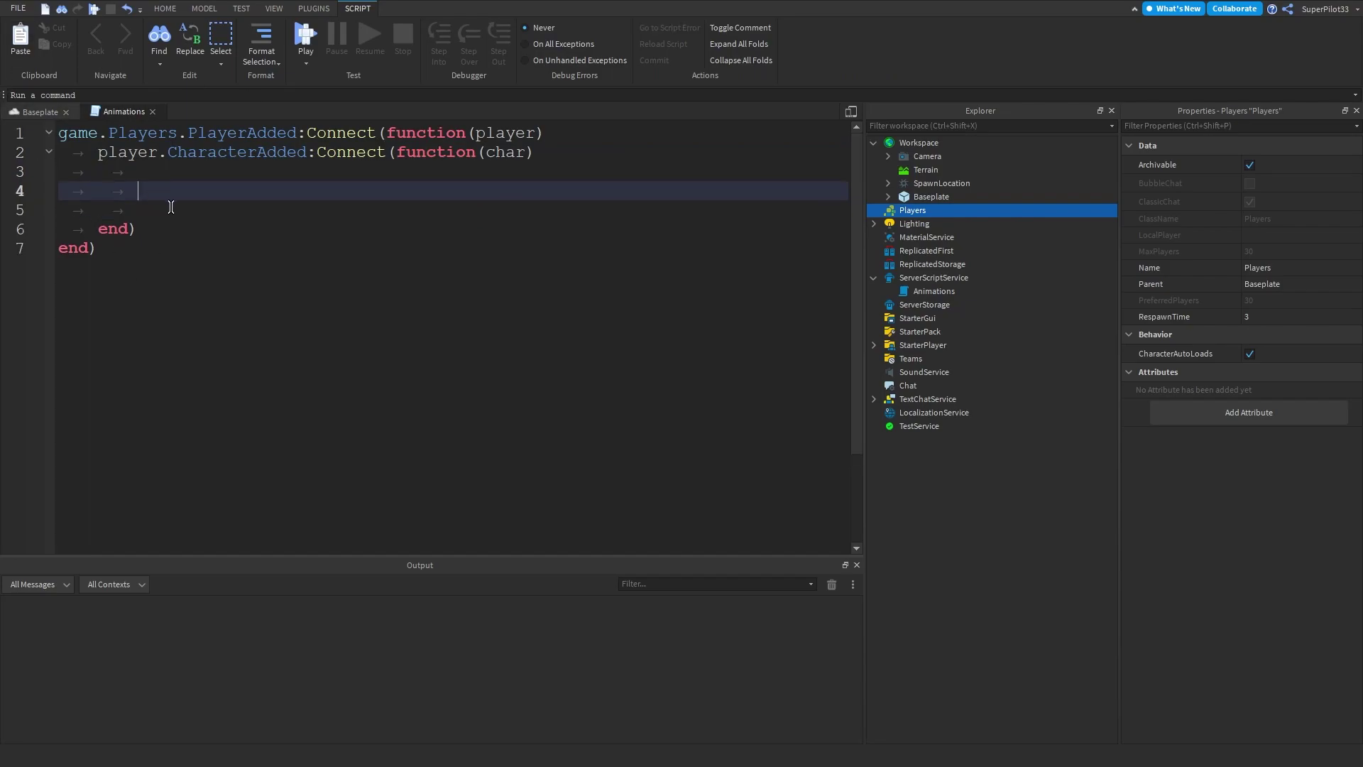
left_click(162, 262)
key("ctrl+a")
left_click(164, 263)
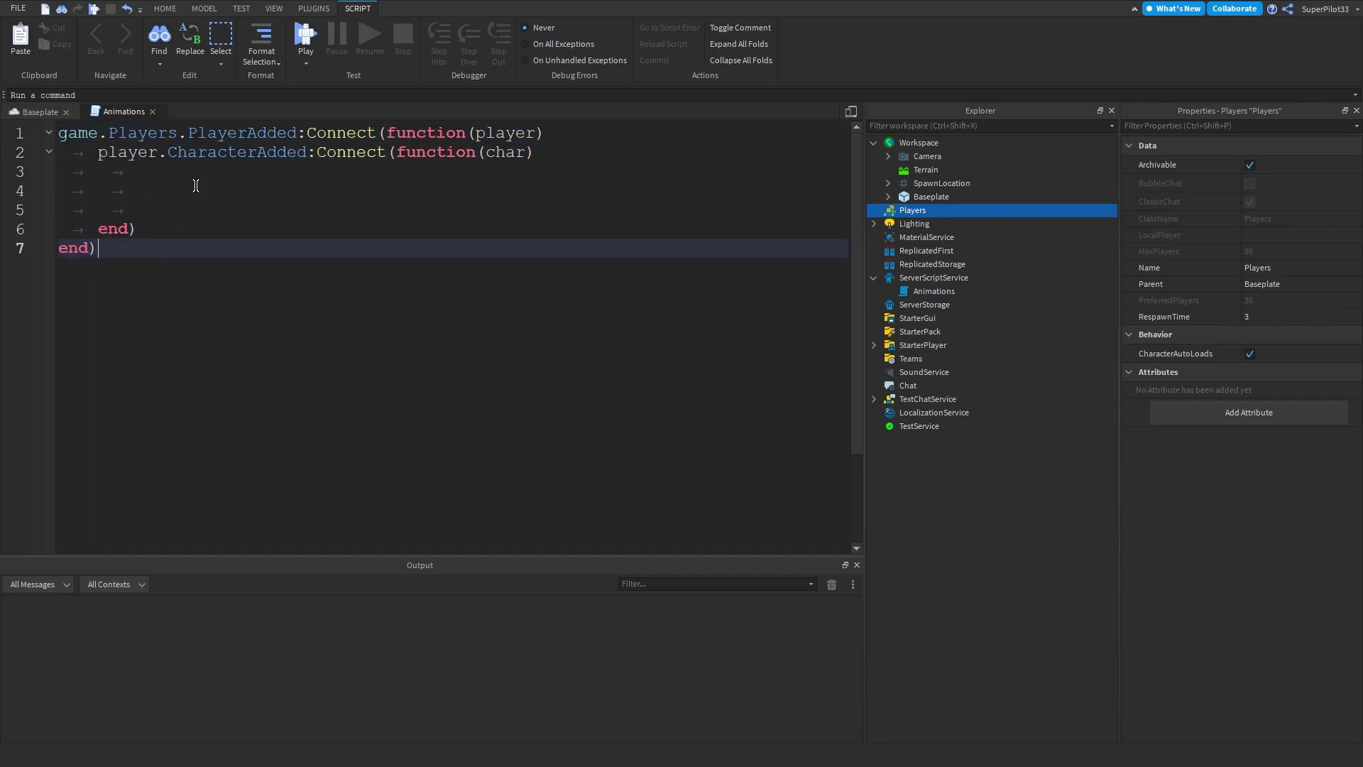
Step: Playtest the game to examine the JumpAnim object and its AnimationId inside the character's Animate script, and stop the test
key("F5")
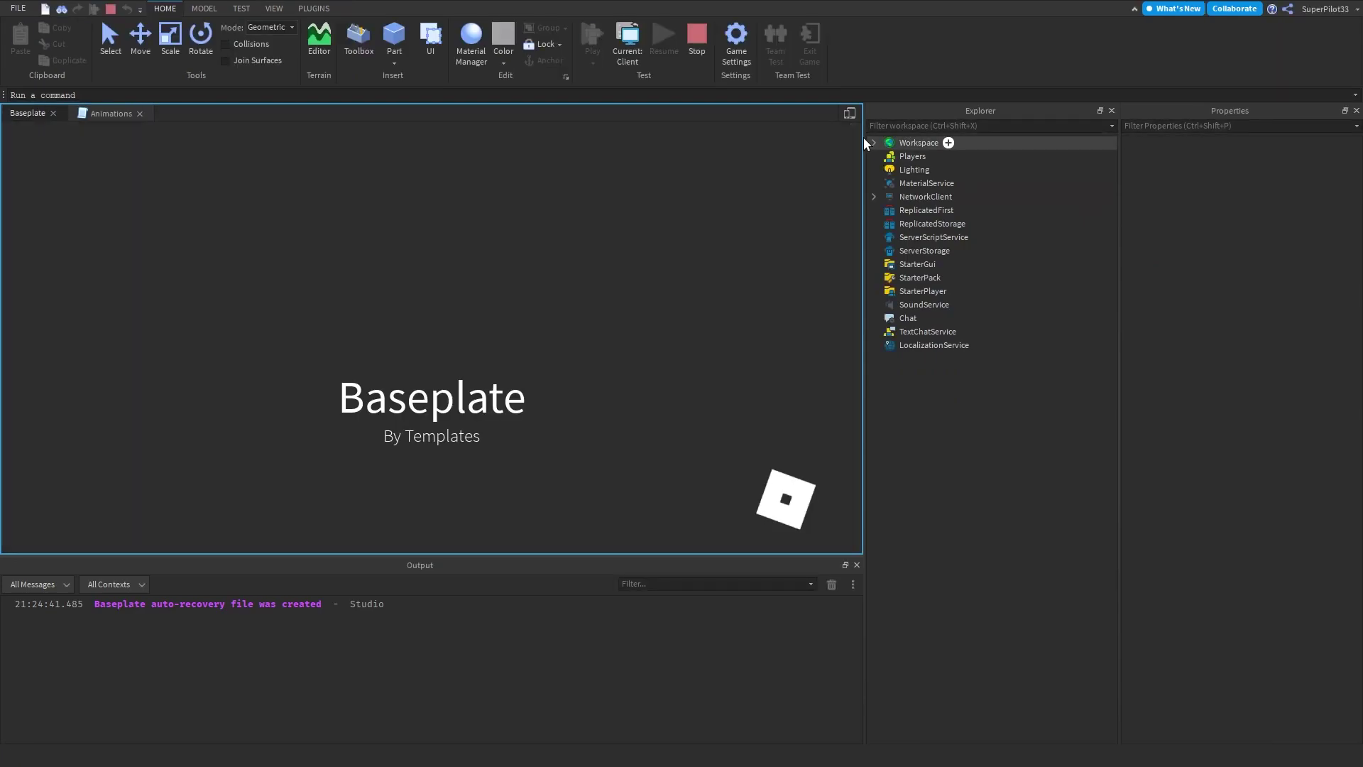
left_click(873, 142)
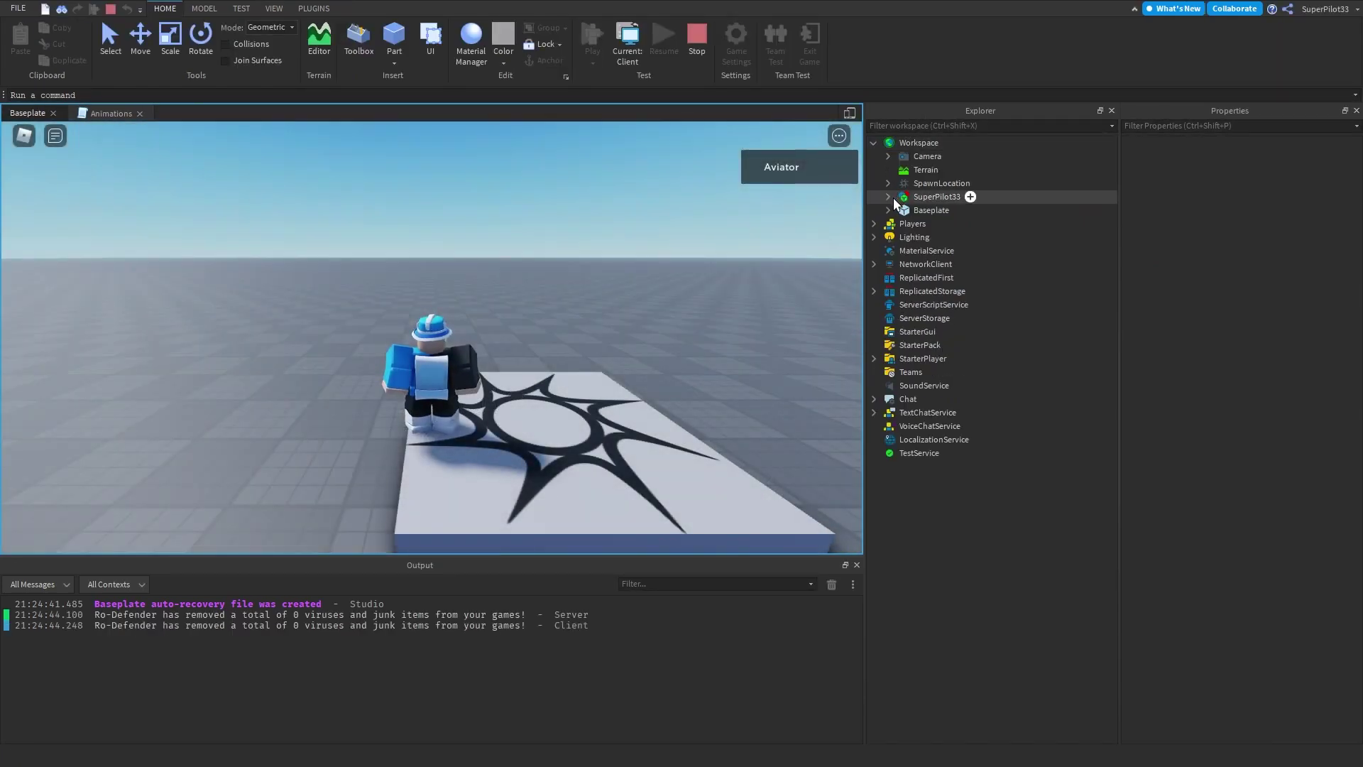
left_click(888, 196)
left_click(923, 331)
left_click(902, 332)
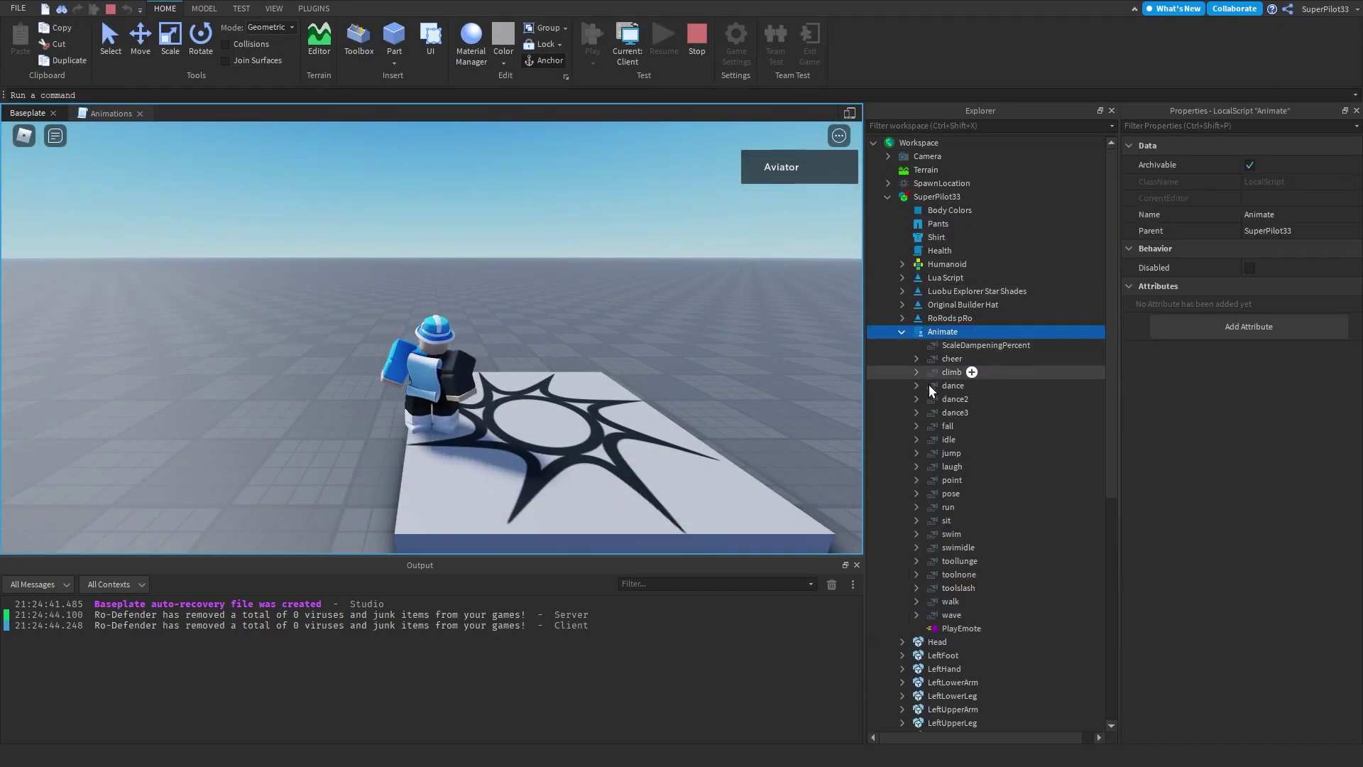
left_click(931, 454)
left_click(916, 453)
left_click(976, 466)
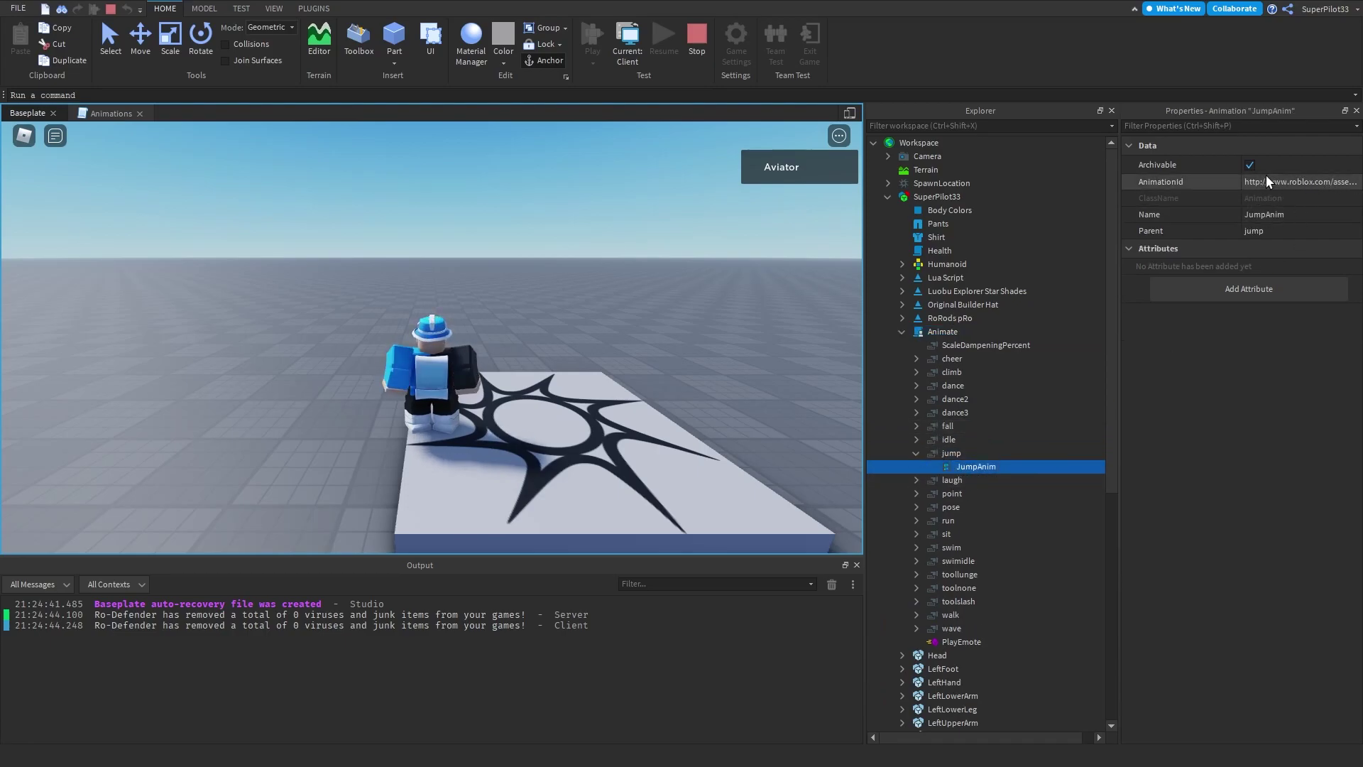
left_click(697, 40)
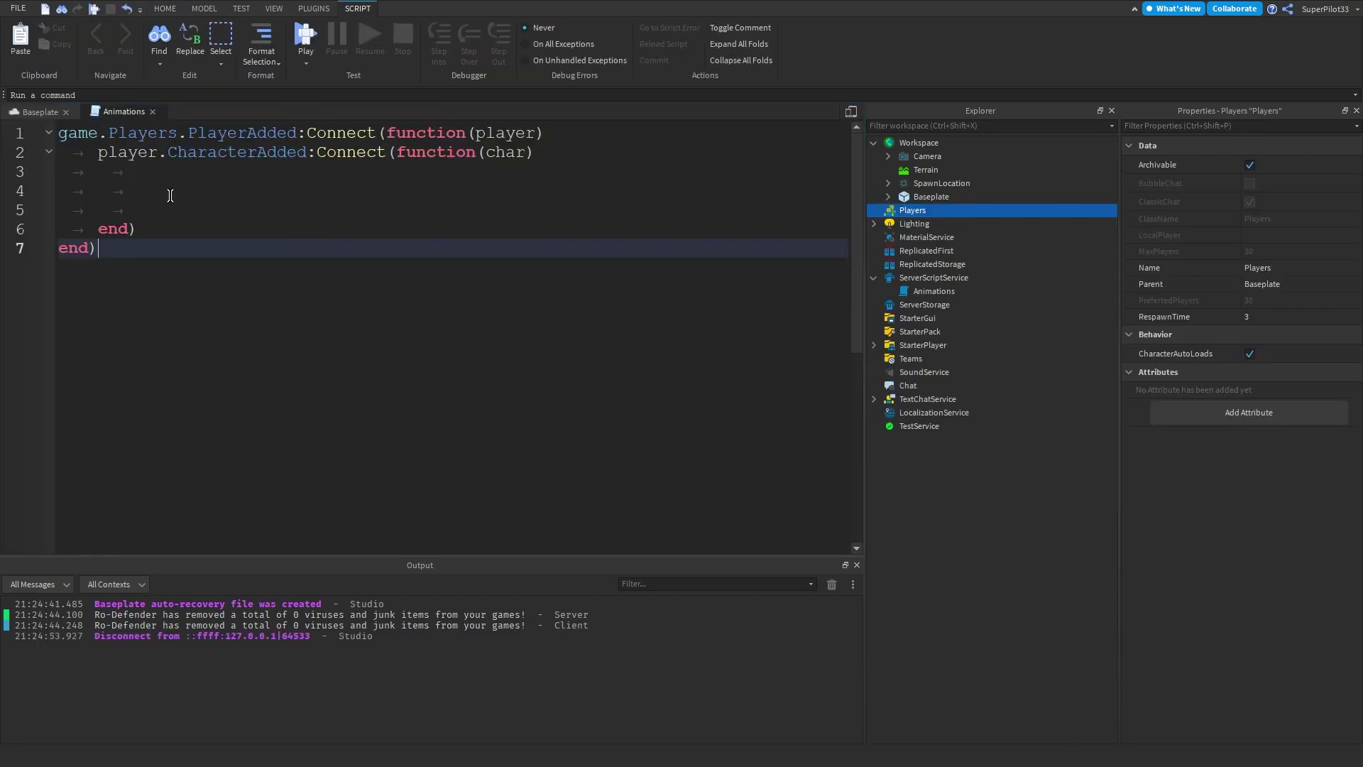
Step: Begin a char.Animate. reference on the middle line of the CharacterAdded function
left_click(170, 195)
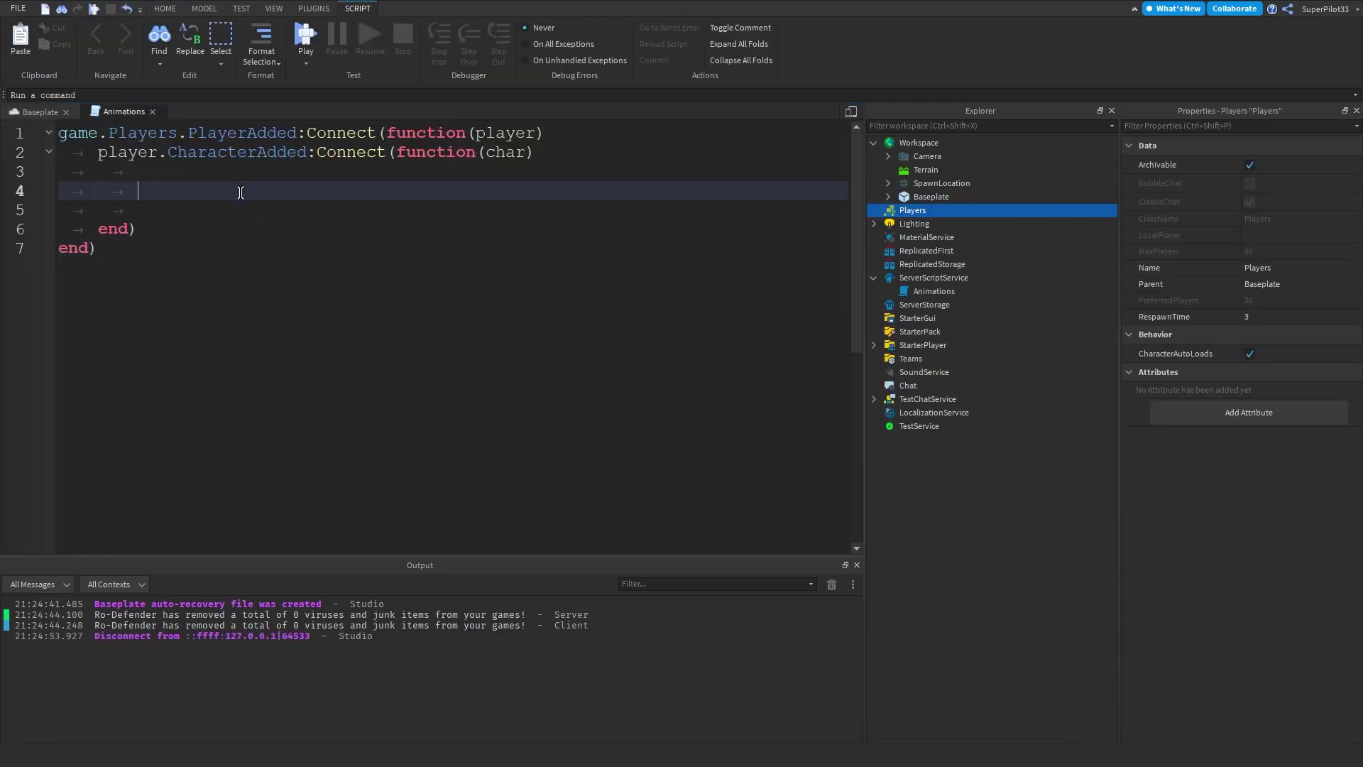
type("char.Animate.")
Step: Run another playtest and trace the path from the character model through Animate and jump to JumpAnim
left_click(306, 35)
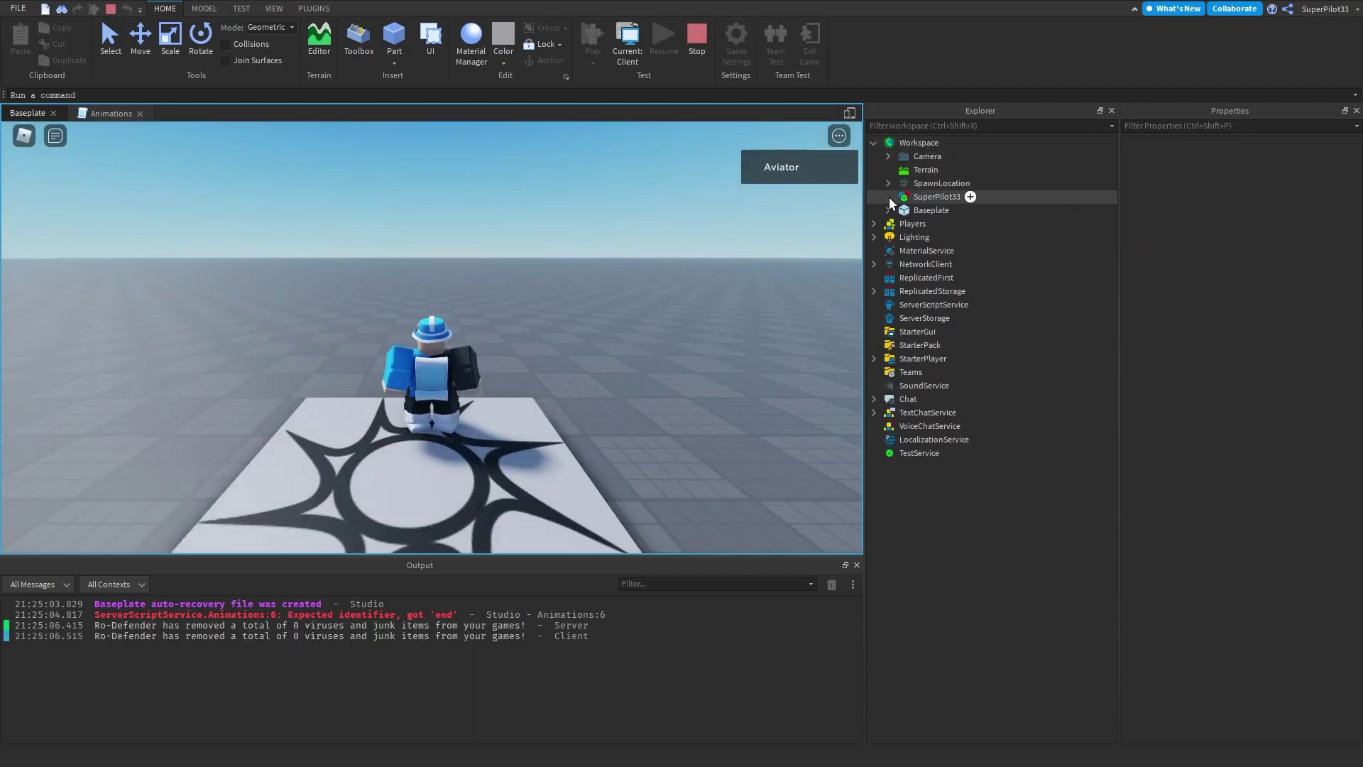
left_click(888, 197)
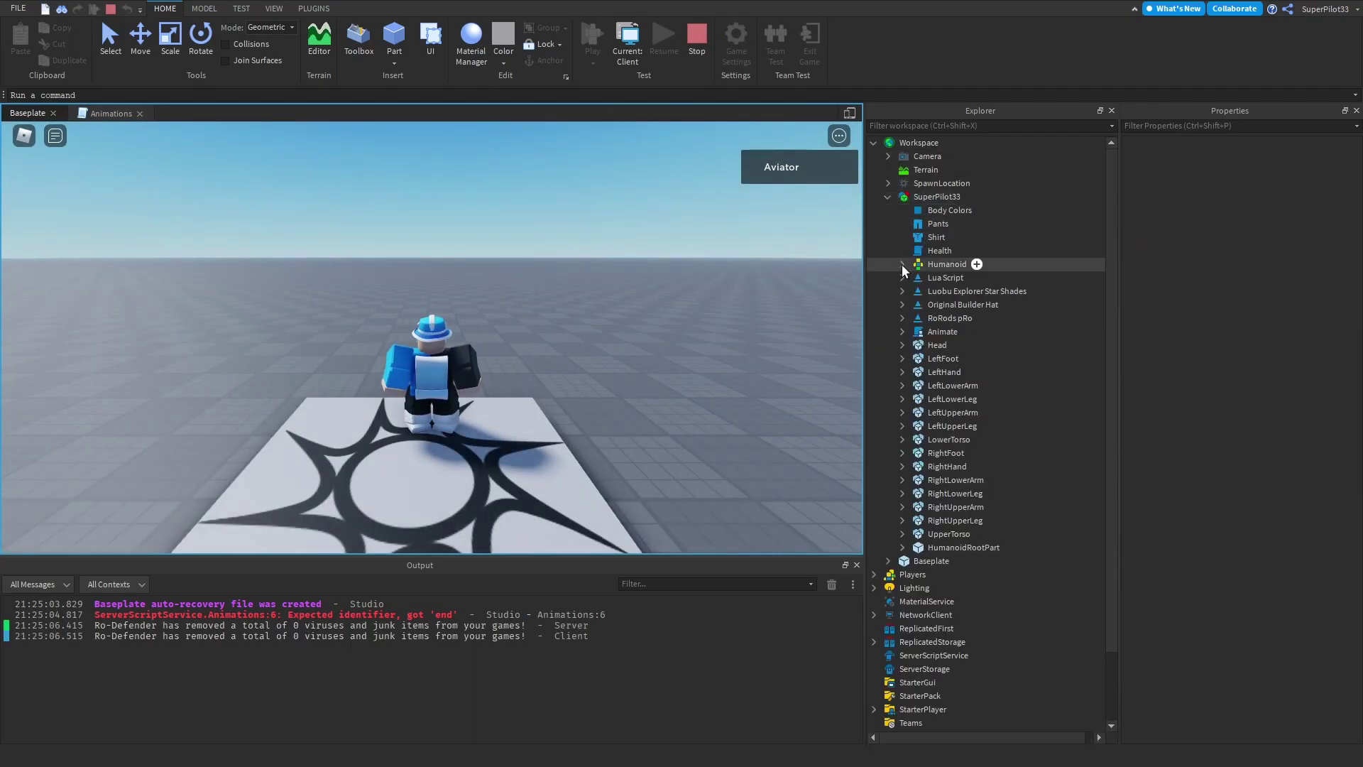
left_click(902, 332)
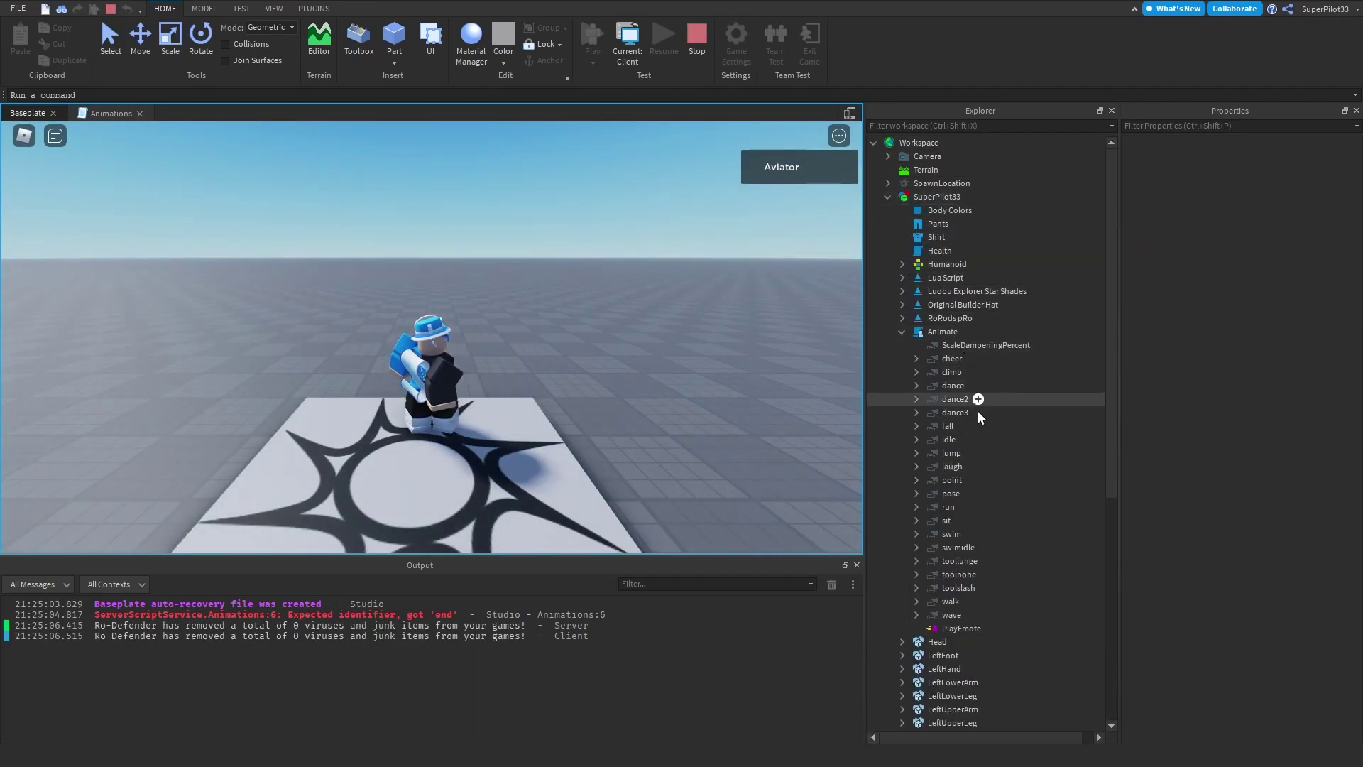
left_click(942, 333)
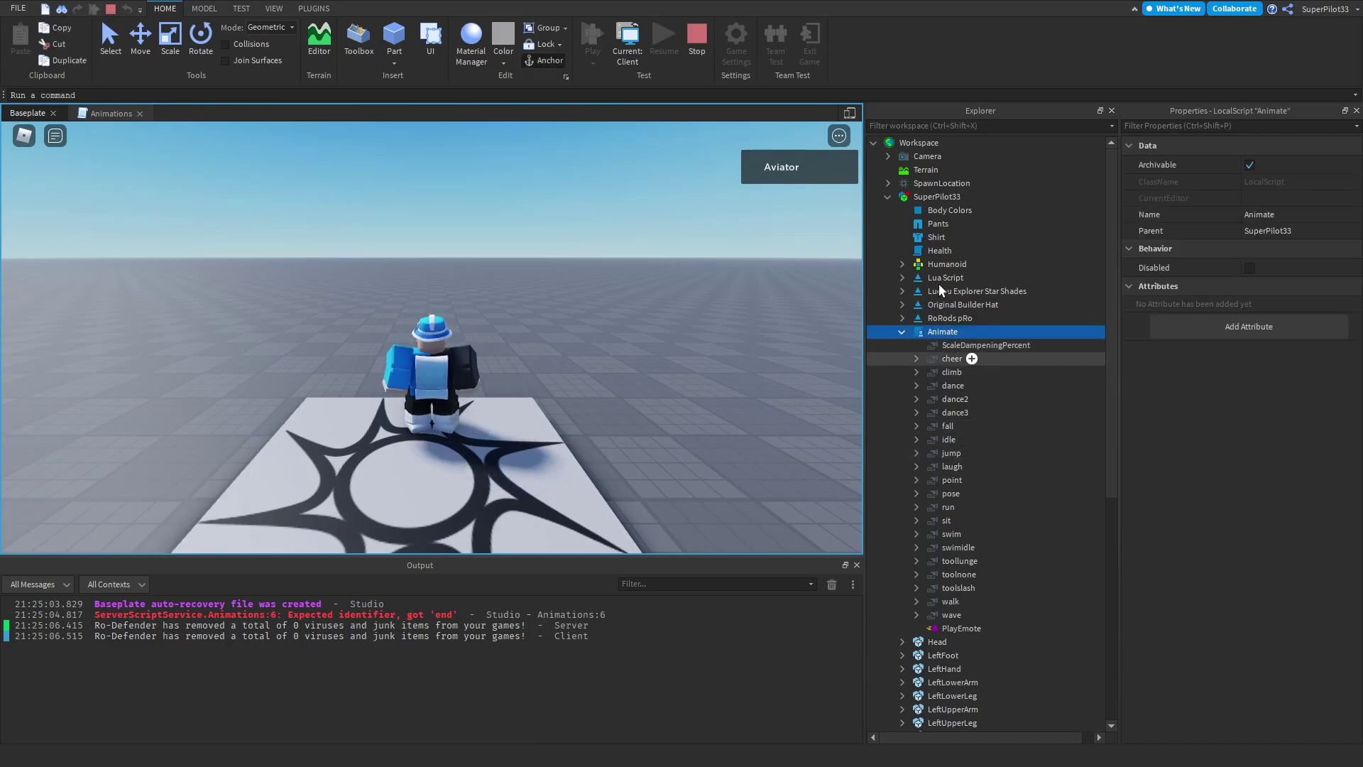
left_click(944, 196)
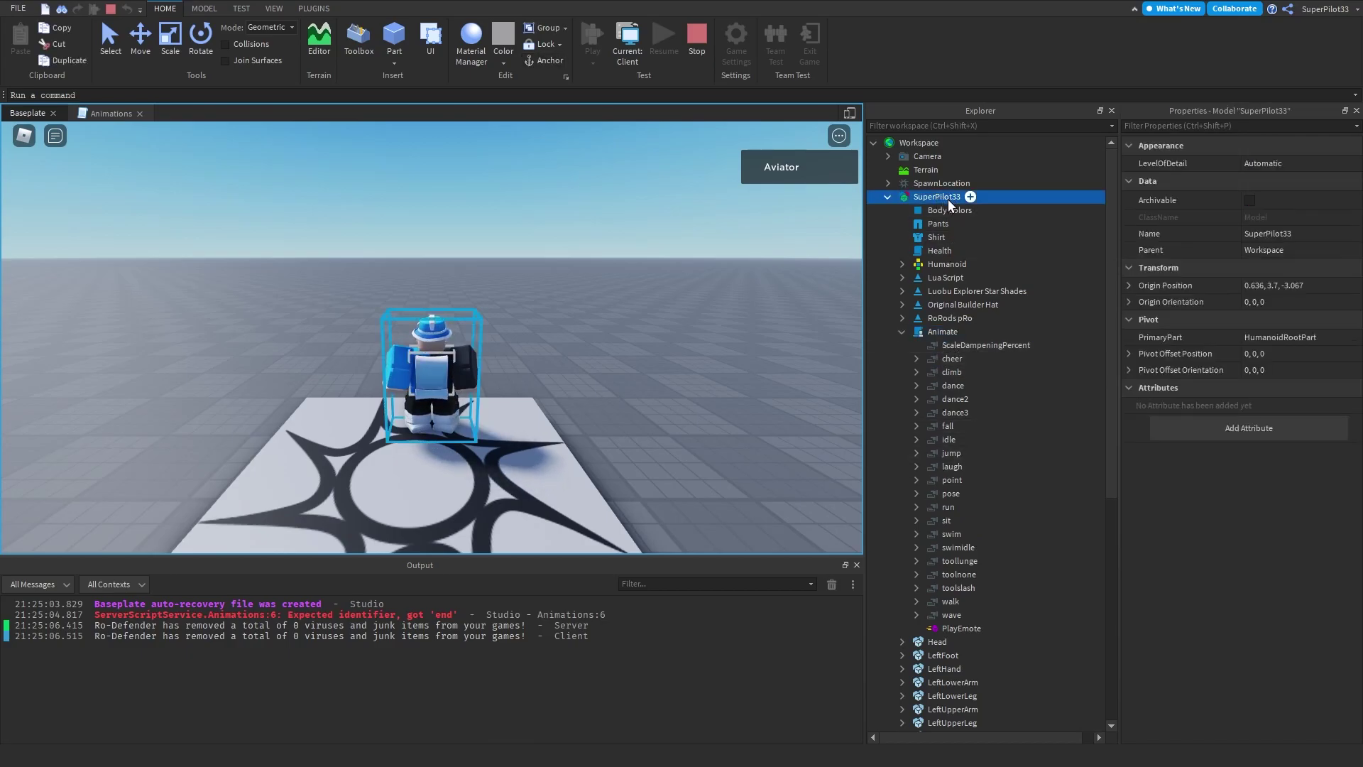
left_click(942, 332)
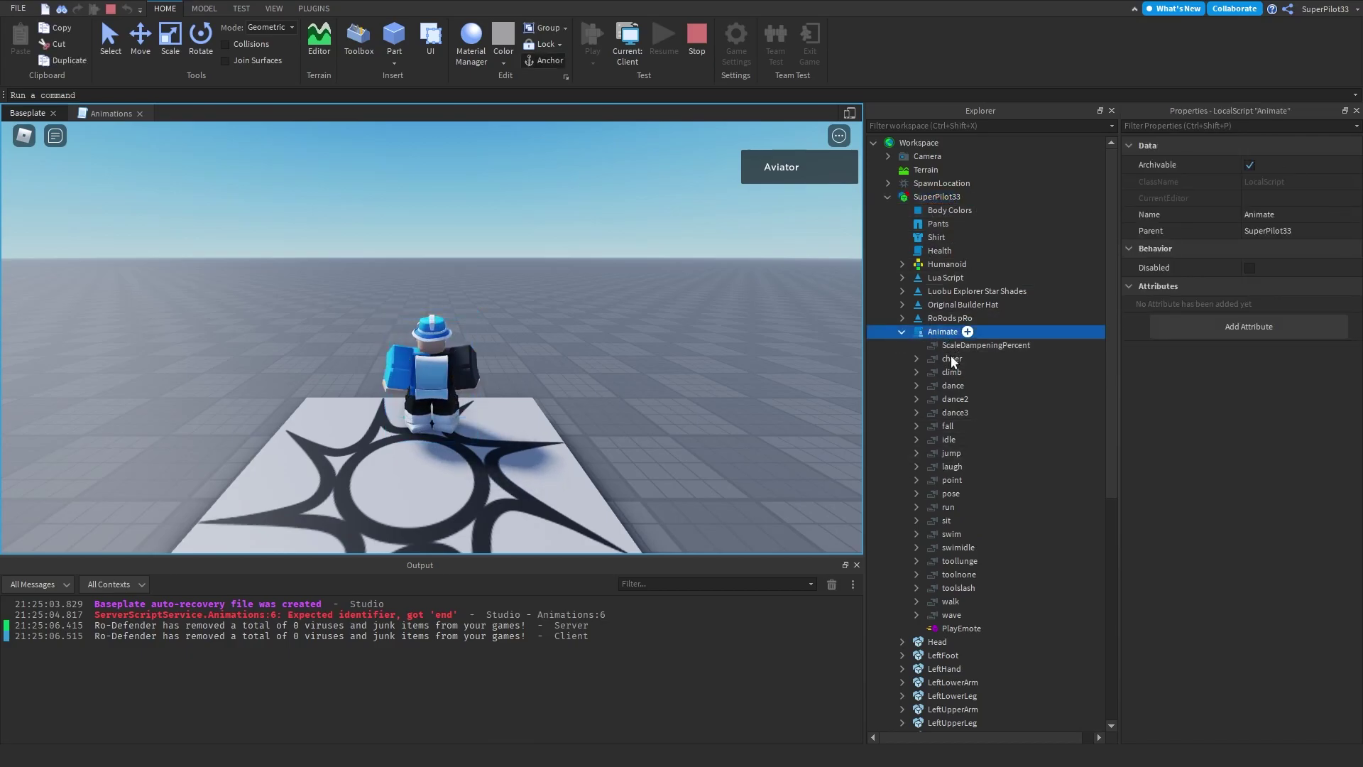
left_click(948, 454)
left_click(917, 453)
left_click(961, 467)
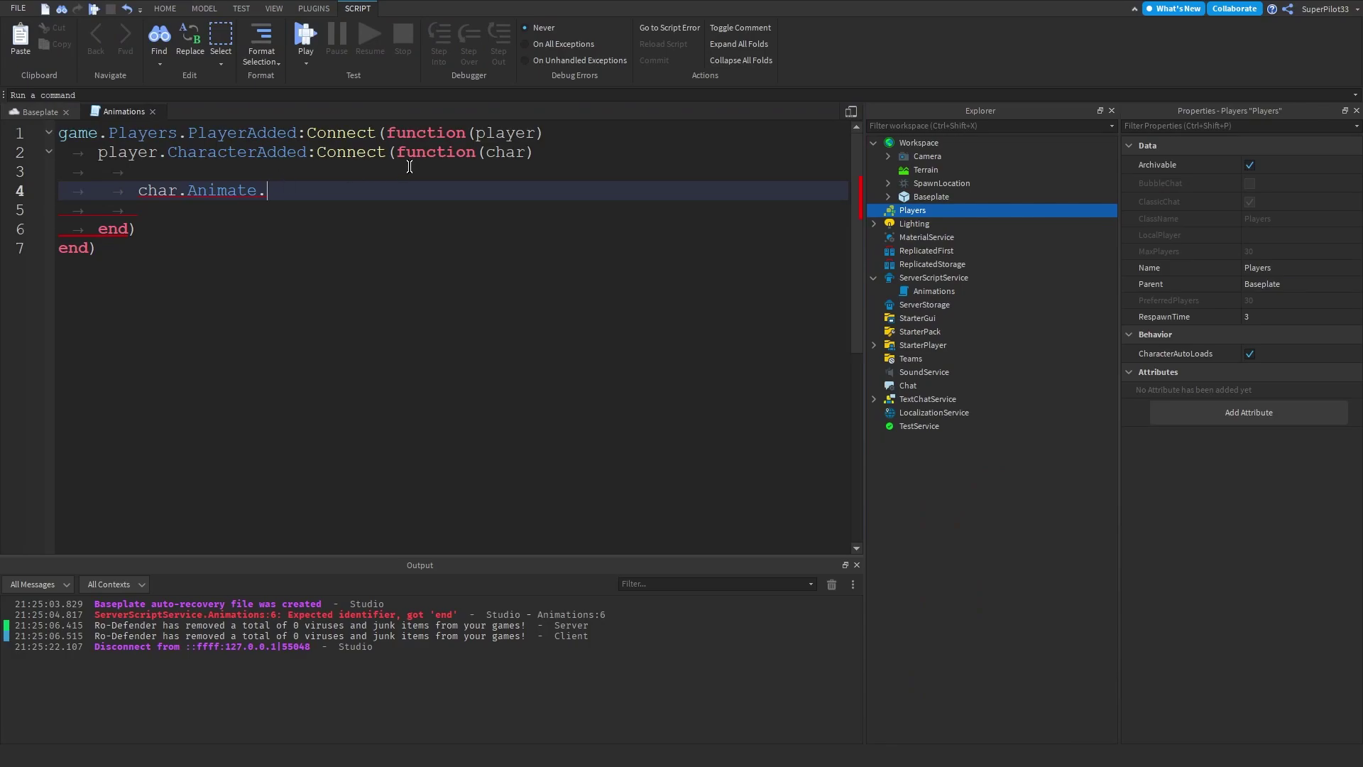
Step: Complete the line as char.Animate.jump.JumpAnim.AnimationId = "rbxassetid://"..10422283685, pasting the animation's asset ID
type("jump.JumpAnim.AnimationId = \"rb")
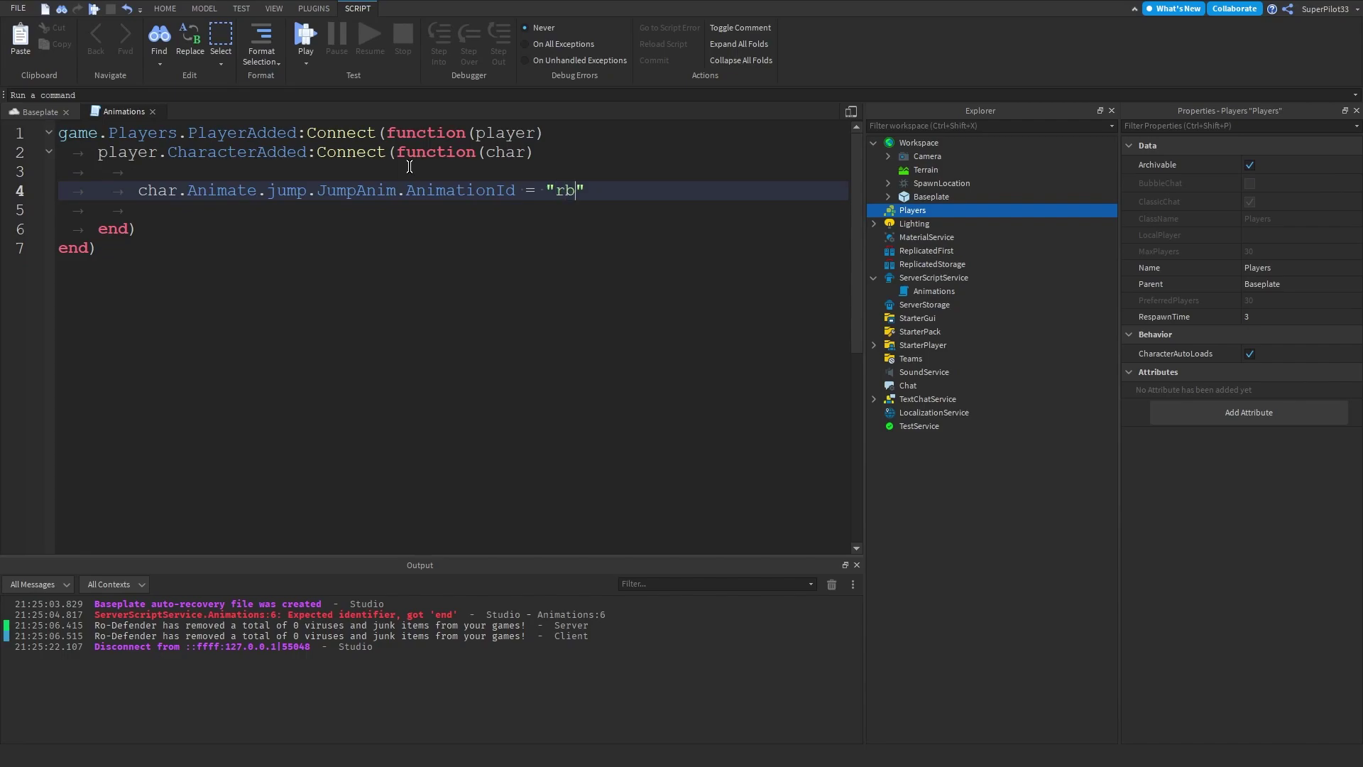
type("assetid://")
left_click_drag(616, 187, 601, 188)
left_click(719, 188)
type("..")
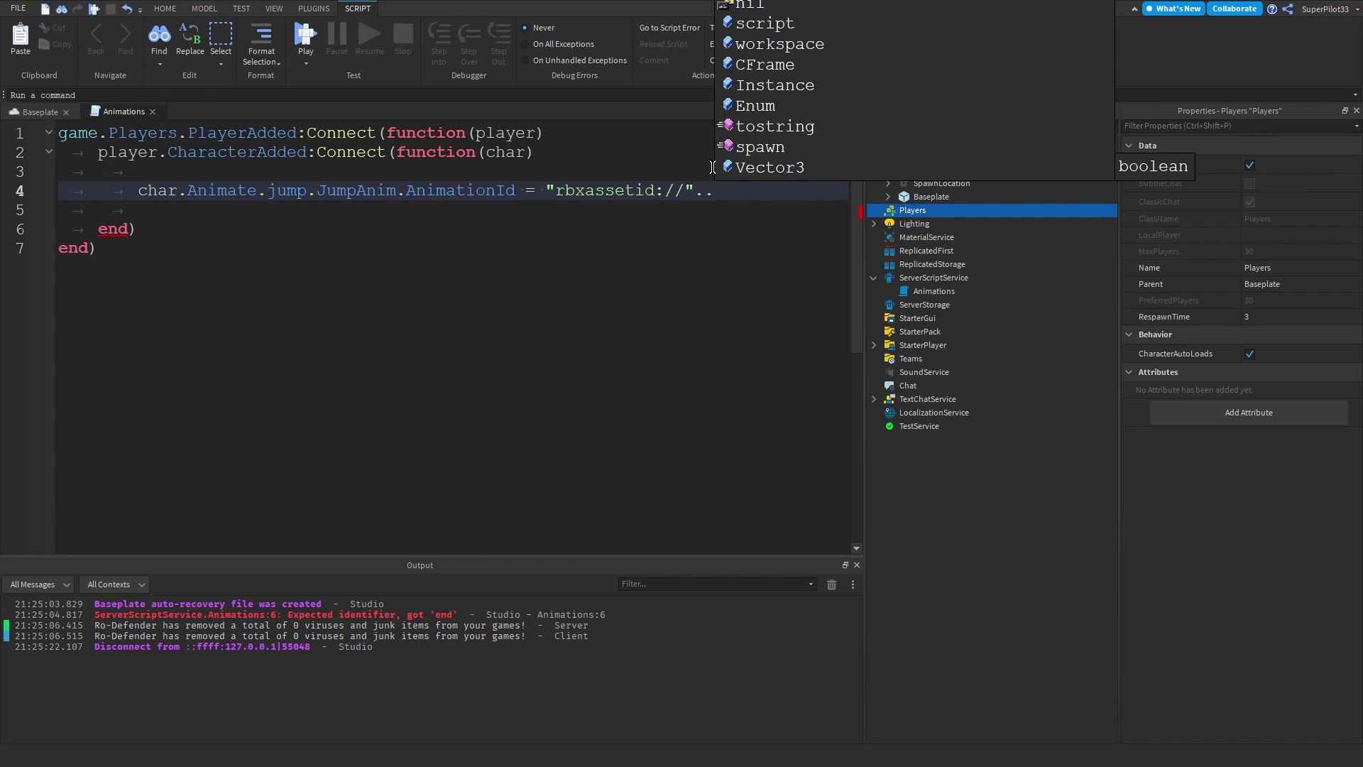
key("ctrl+v")
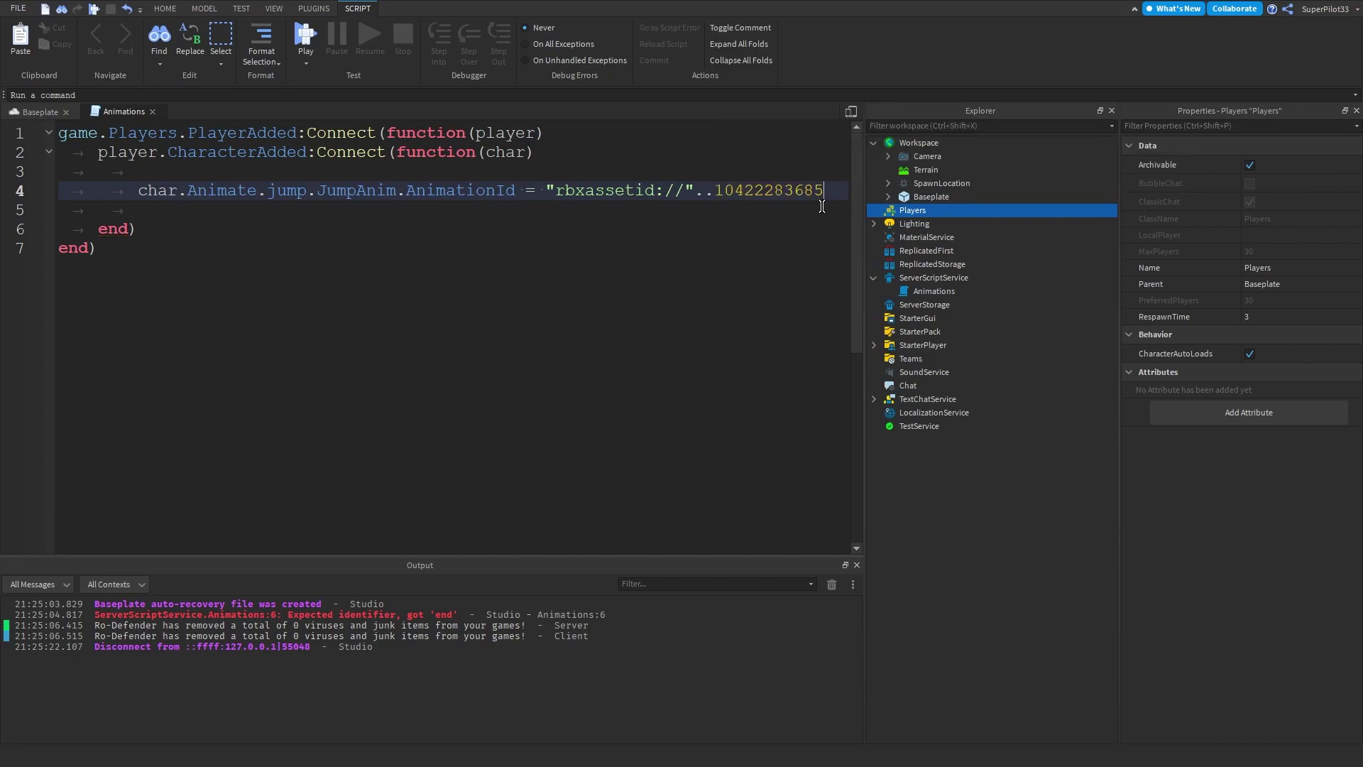
Step: Playtest the game to check the character's jump animation, and stop the test
left_click(306, 36)
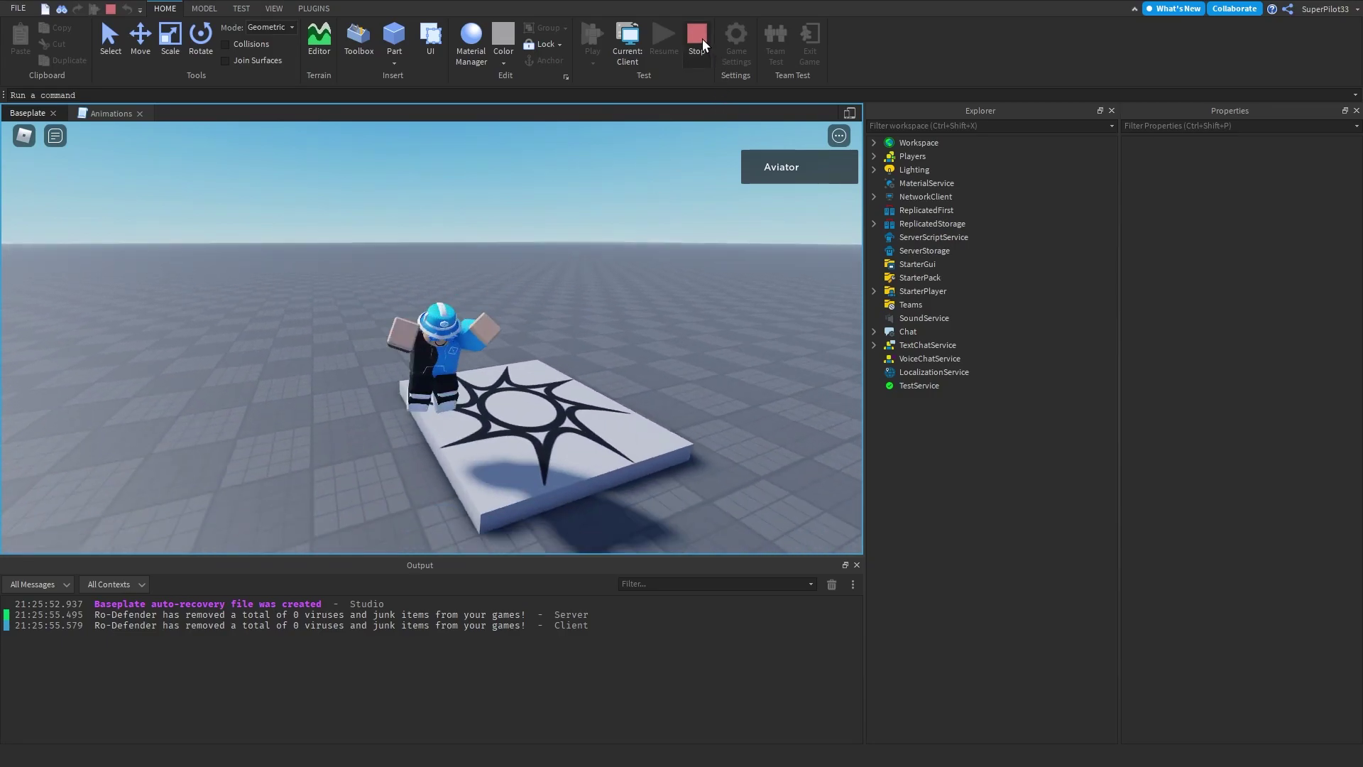
left_click(696, 36)
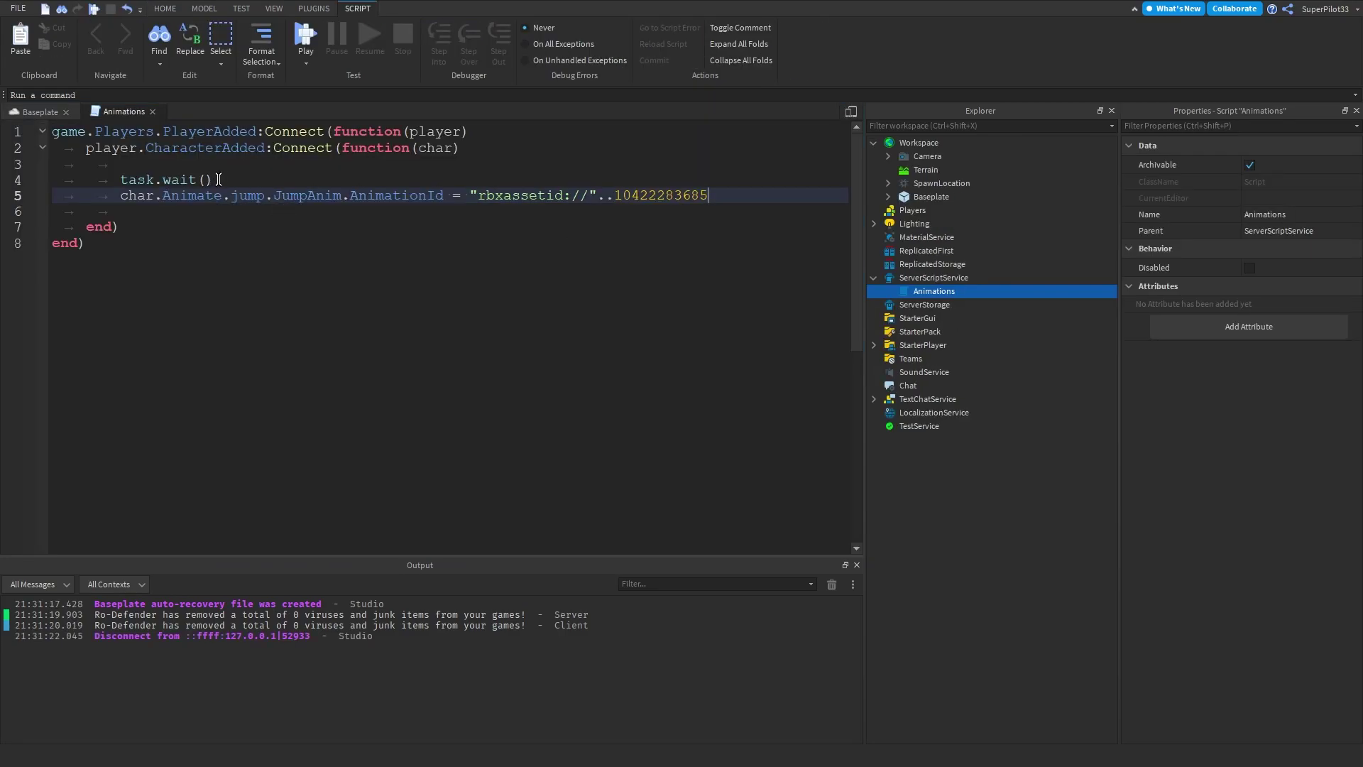
Step: Review the task.wait() line above the AnimationId assignment, and playtest the script by moving and jumping with the character
left_click_drag(219, 180, 115, 181)
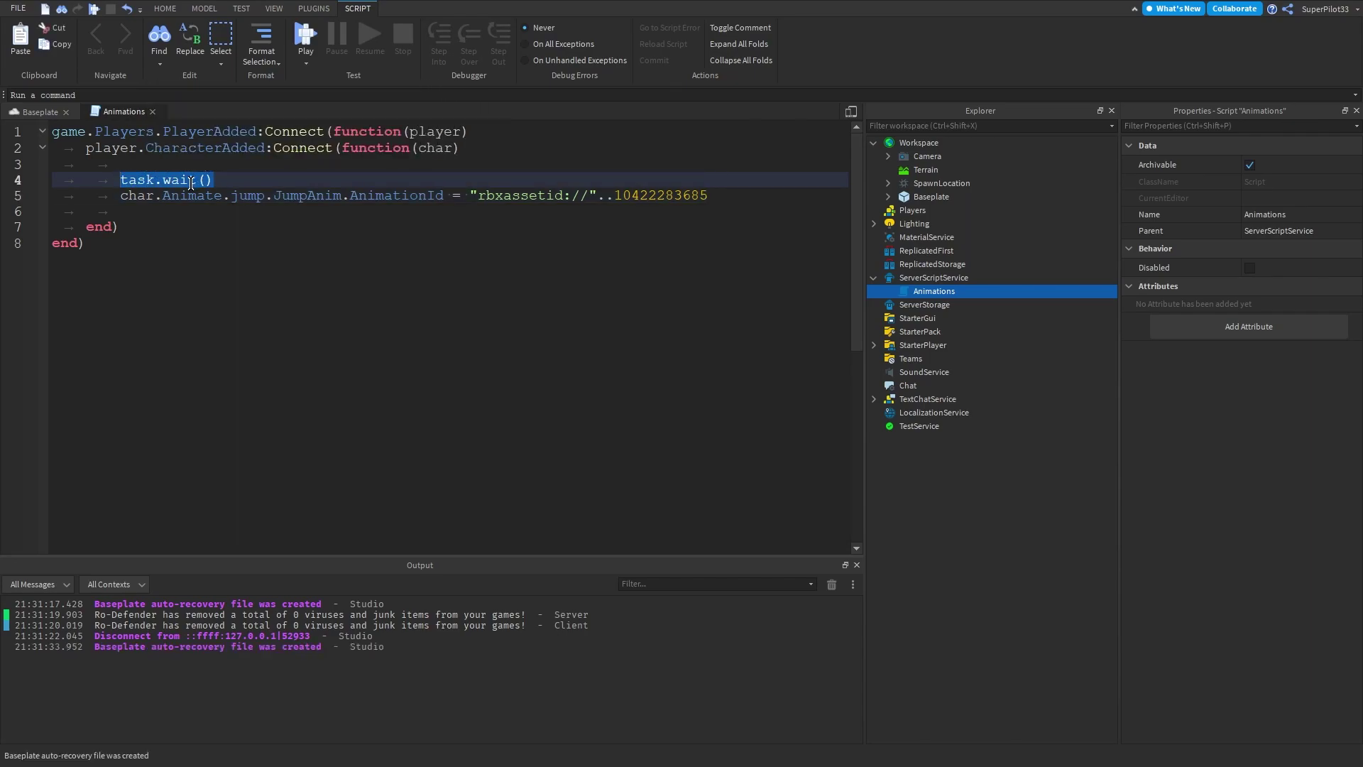
left_click(225, 182)
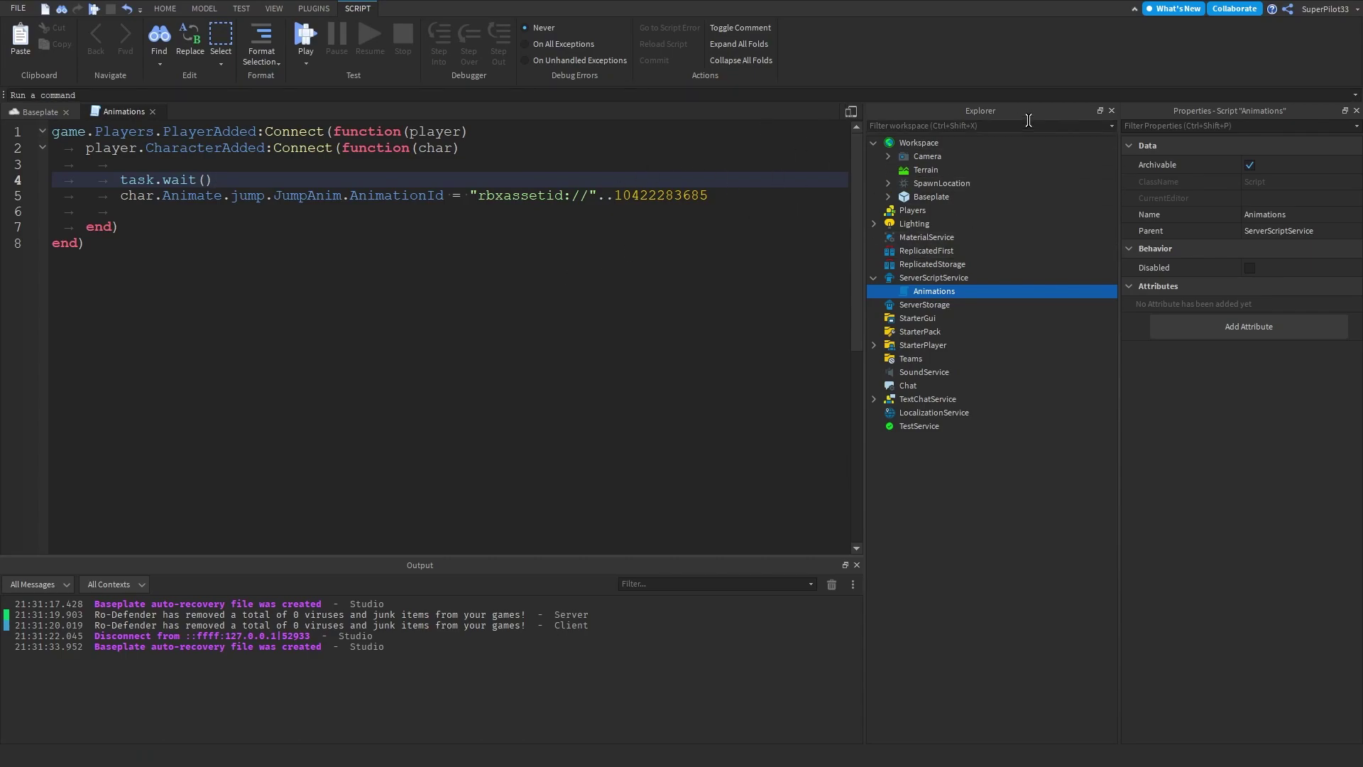
left_click(306, 37)
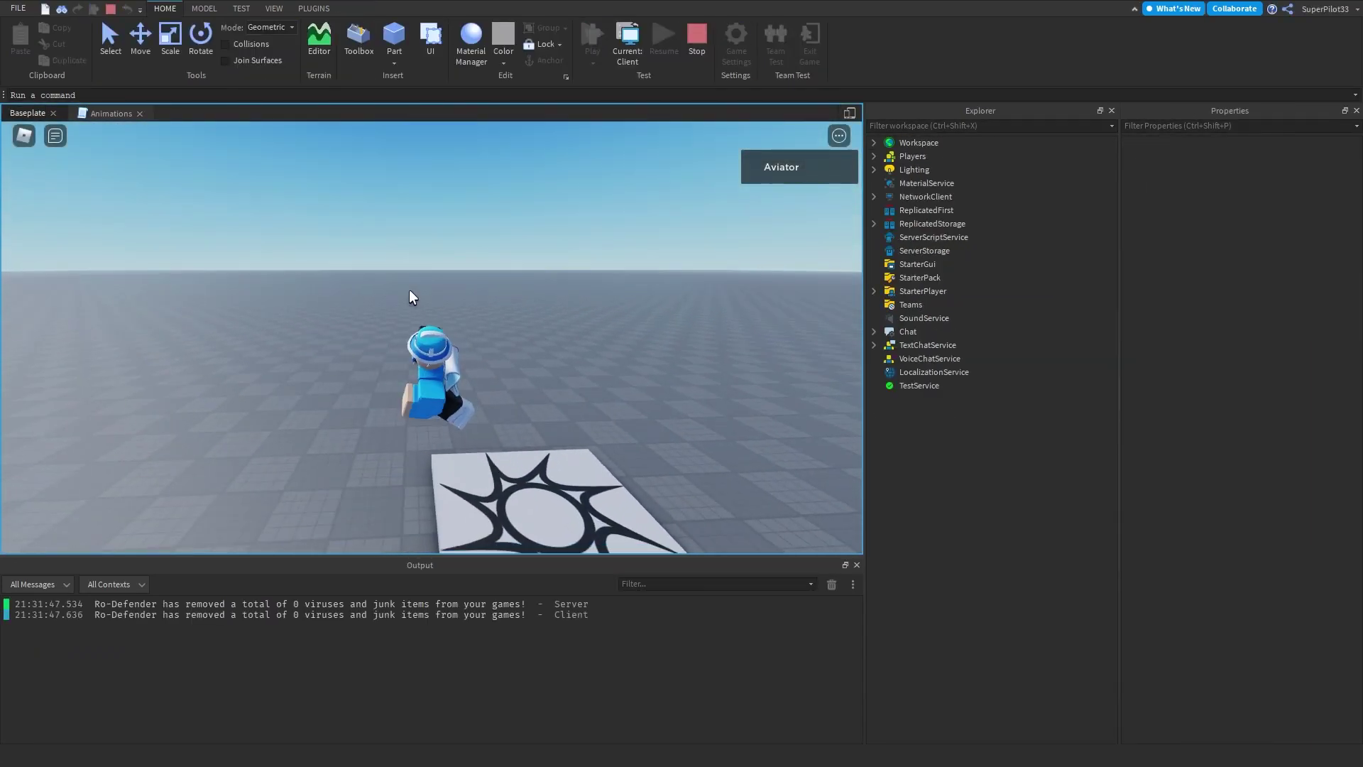
key("s")
right_click_drag(409, 291, 410, 291)
key("d")
key("s")
key("space")
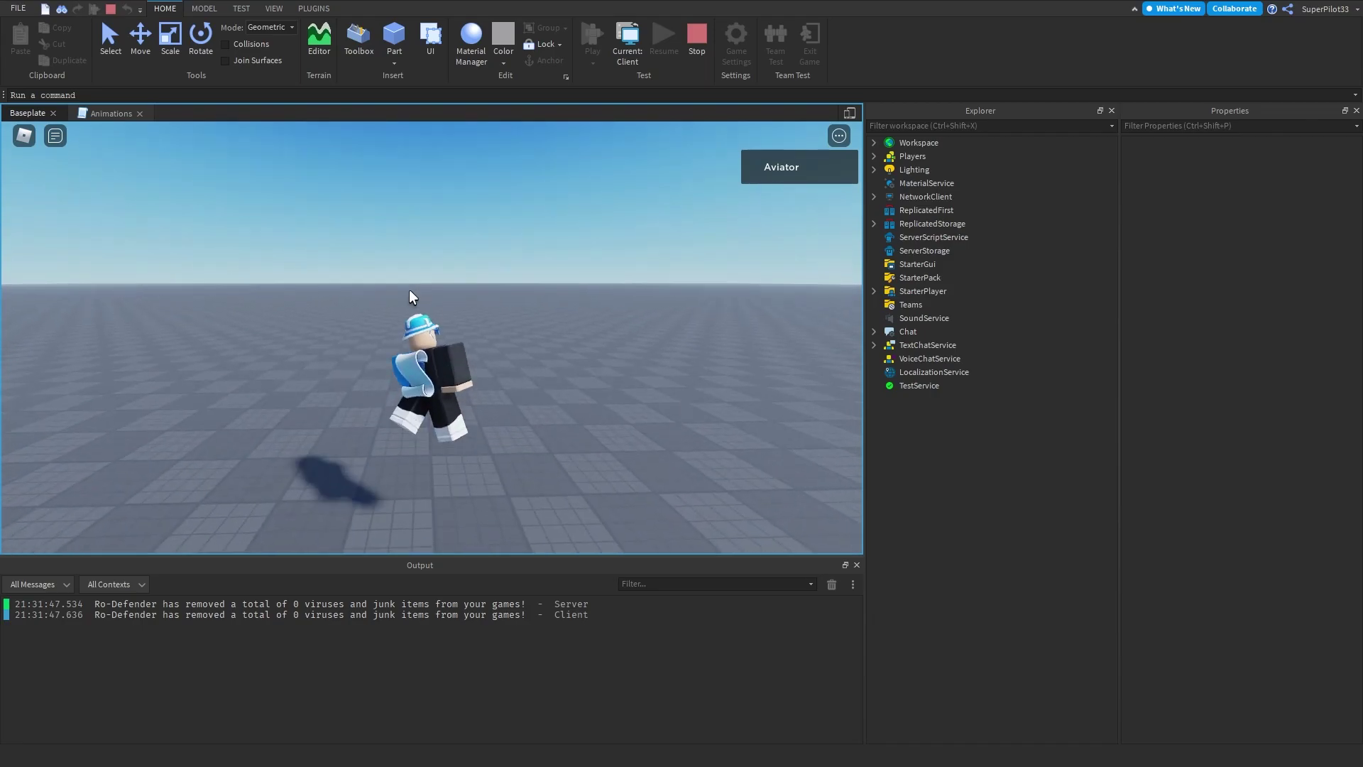
key("shift+F5")
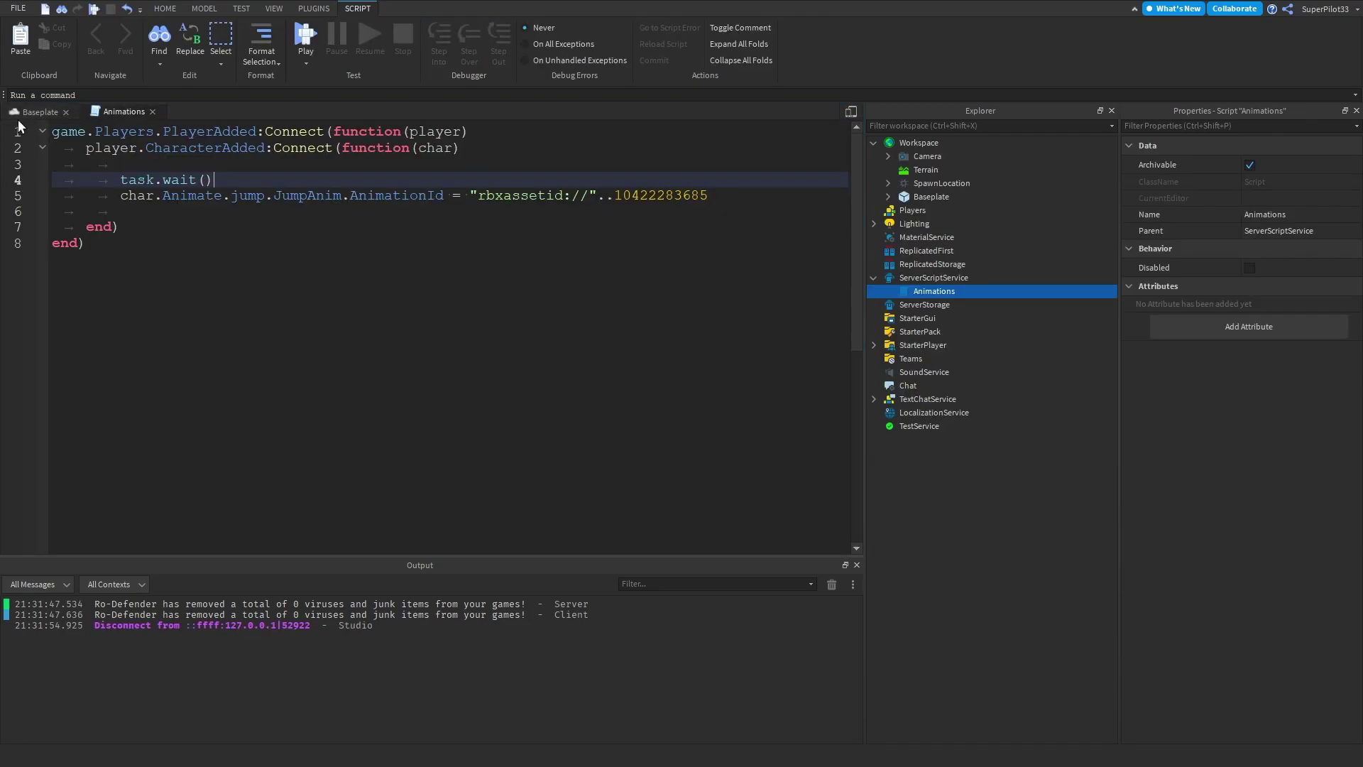
Step: Run a playtest, trace the path from the character model through Animate and run to RunAnim, and stop the test
key("F5")
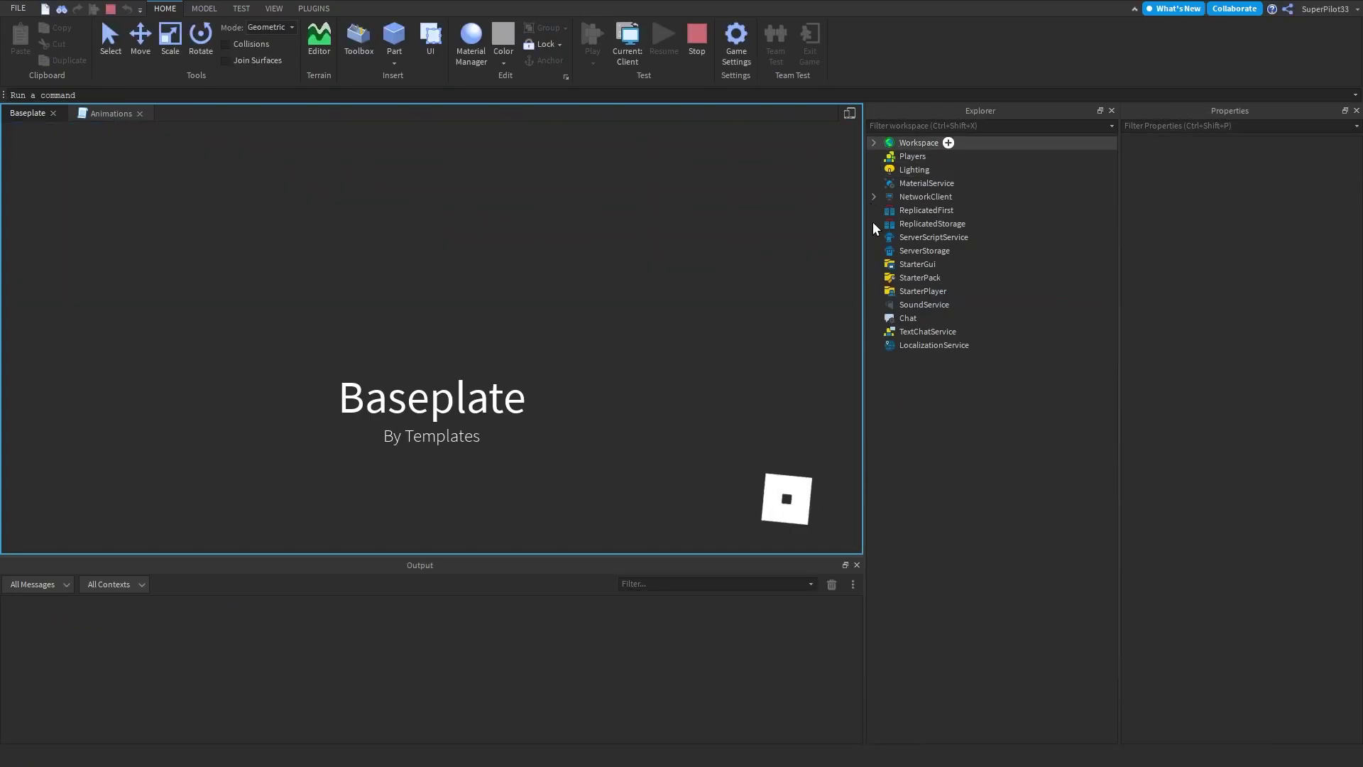
left_click(874, 142)
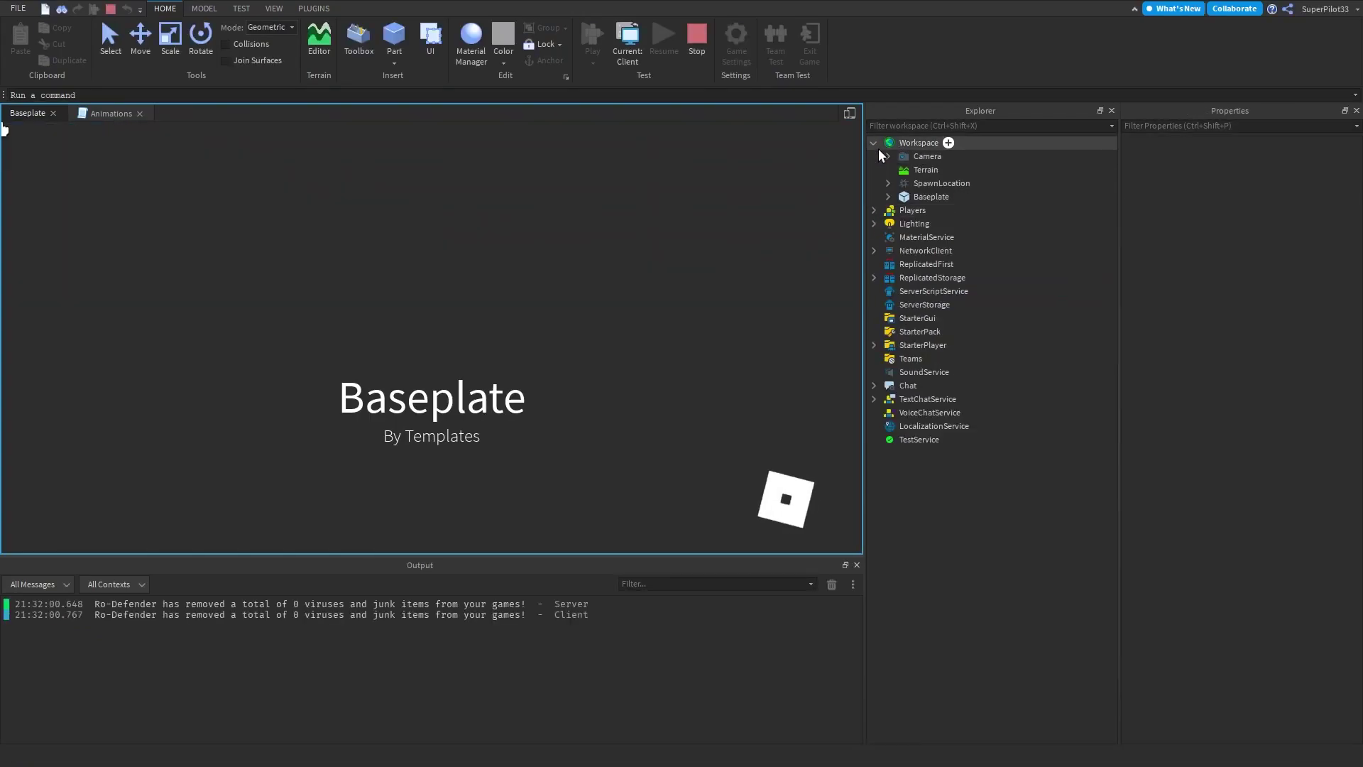
left_click(887, 197)
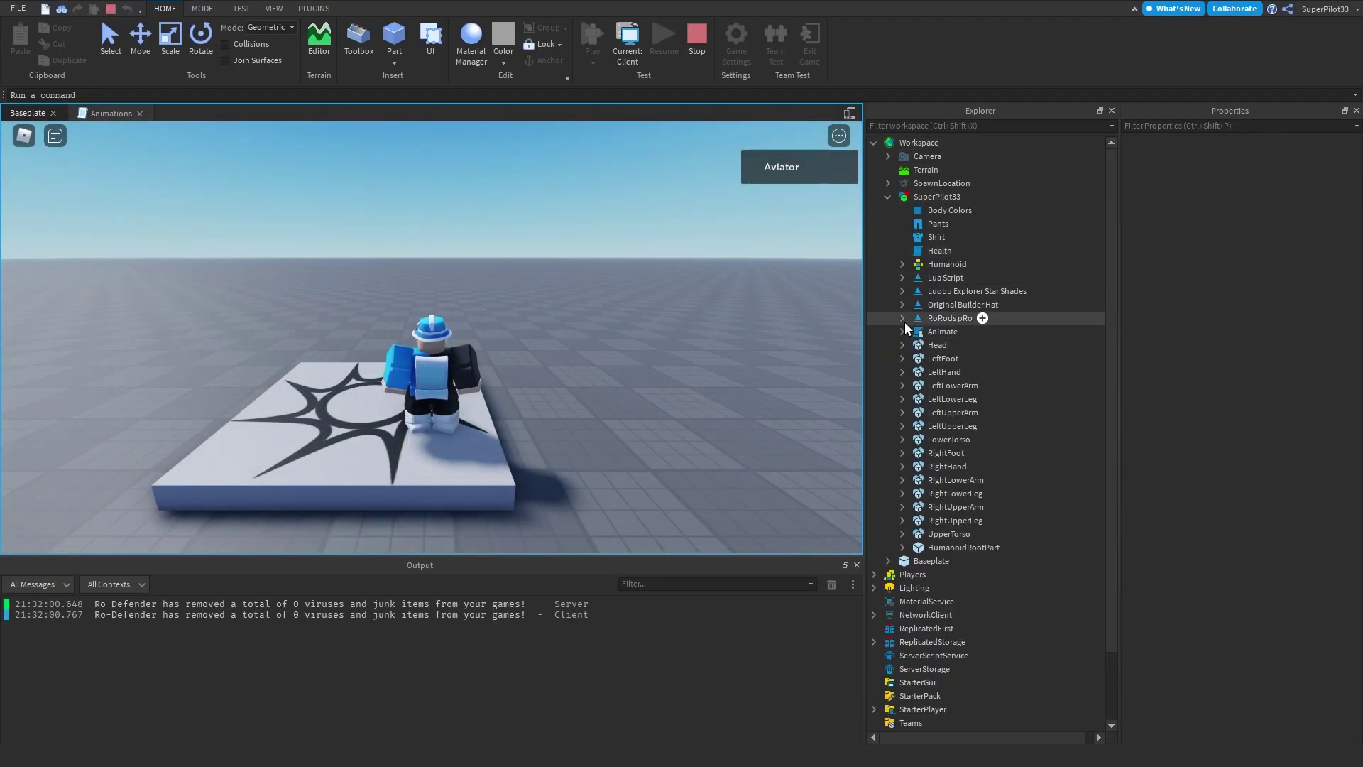
left_click(902, 331)
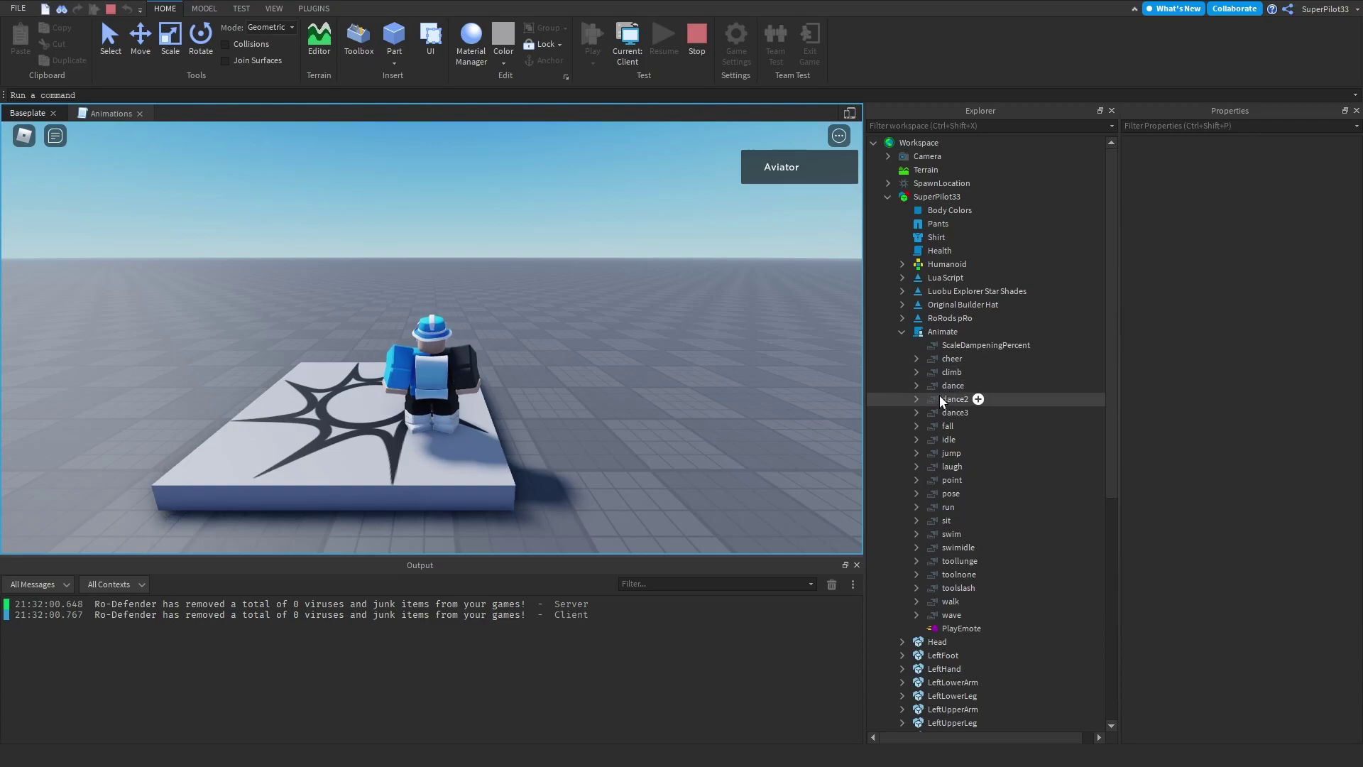
left_click(943, 507)
left_click(917, 507)
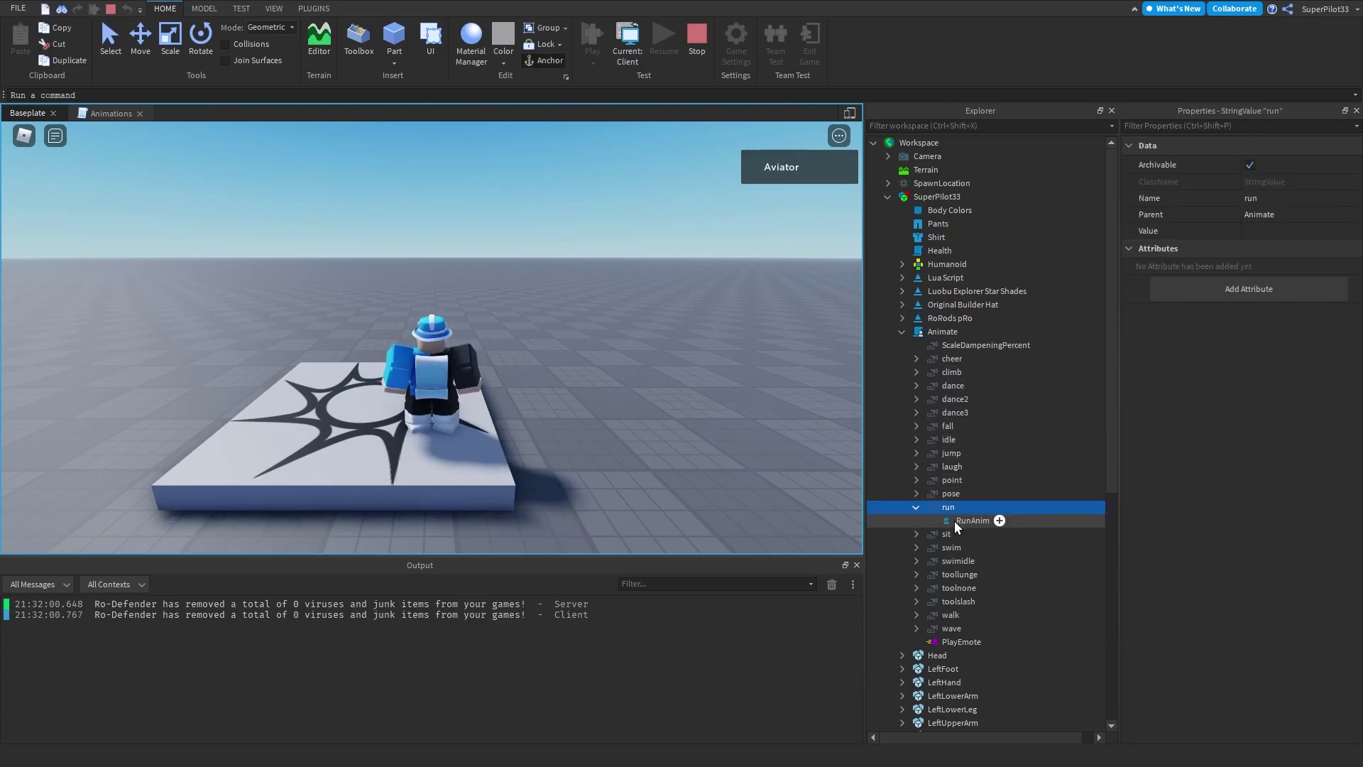
left_click(954, 521)
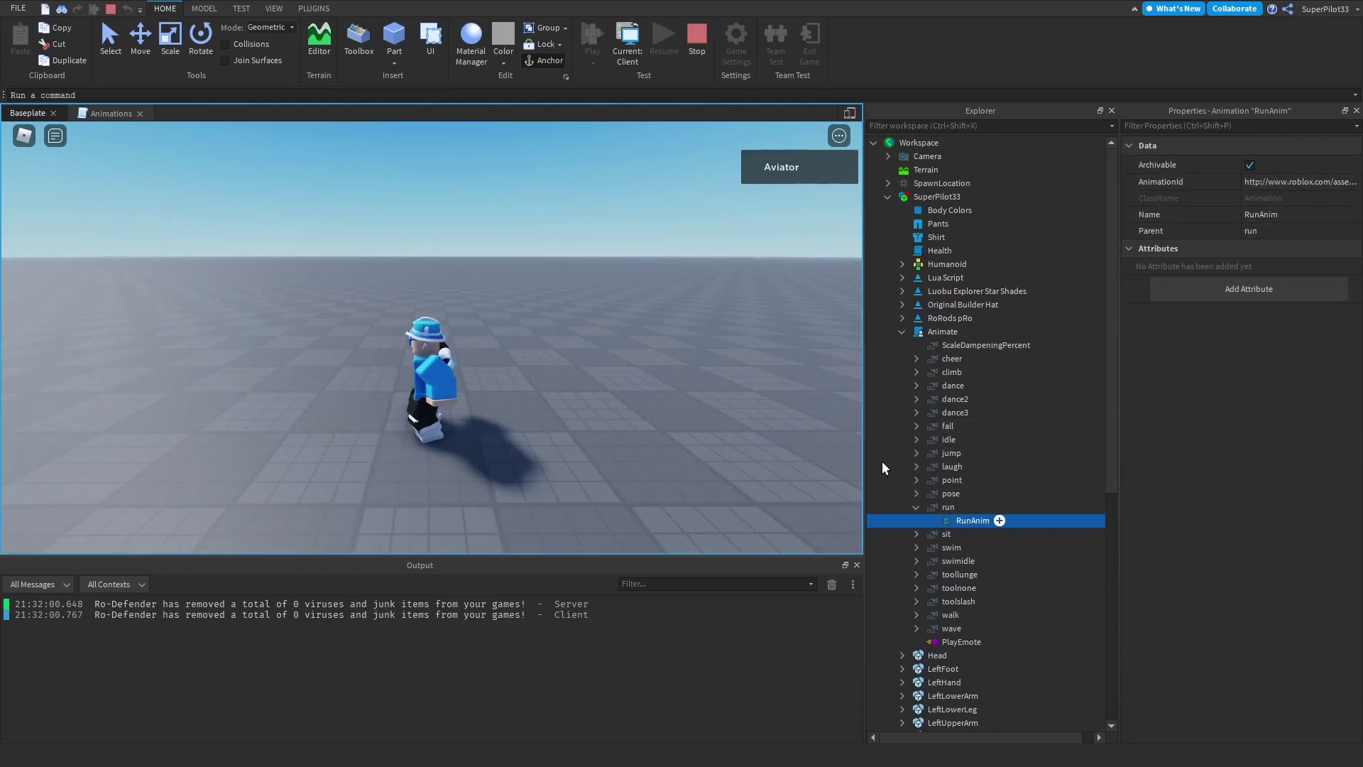
left_click(697, 36)
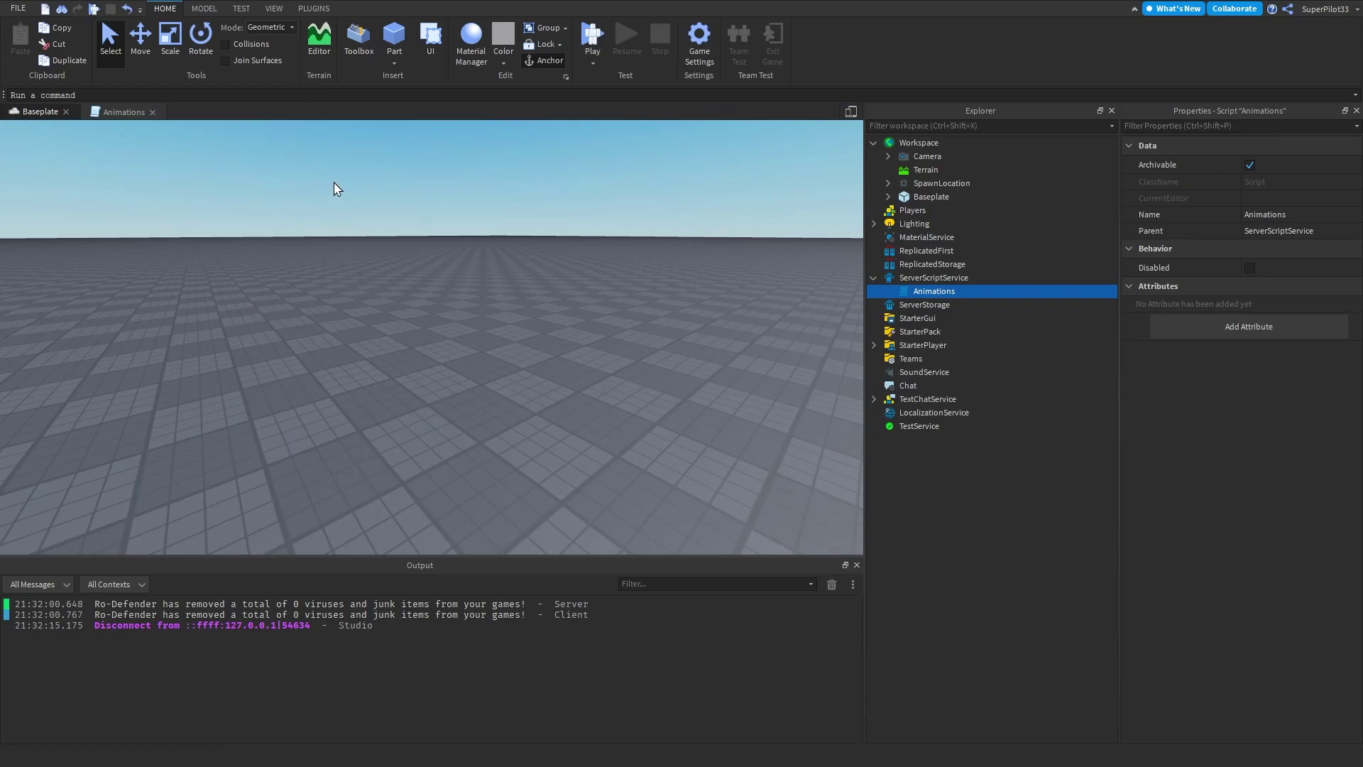
Step: In the Animations script, retarget the AnimationId assignment from jump.JumpAnim to char.Animate.run.RunAnim
left_click(125, 113)
double_click(246, 194)
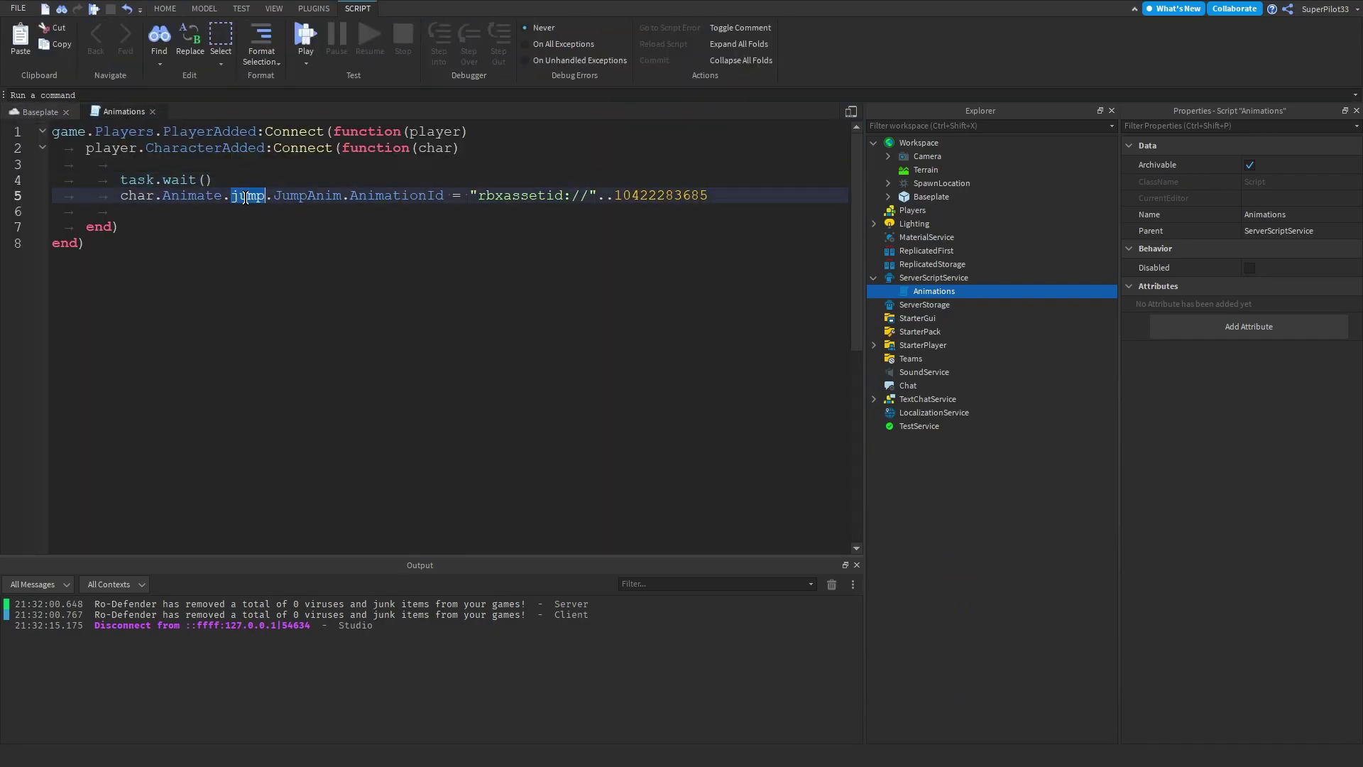
type("run")
left_click_drag(299, 196, 271, 193)
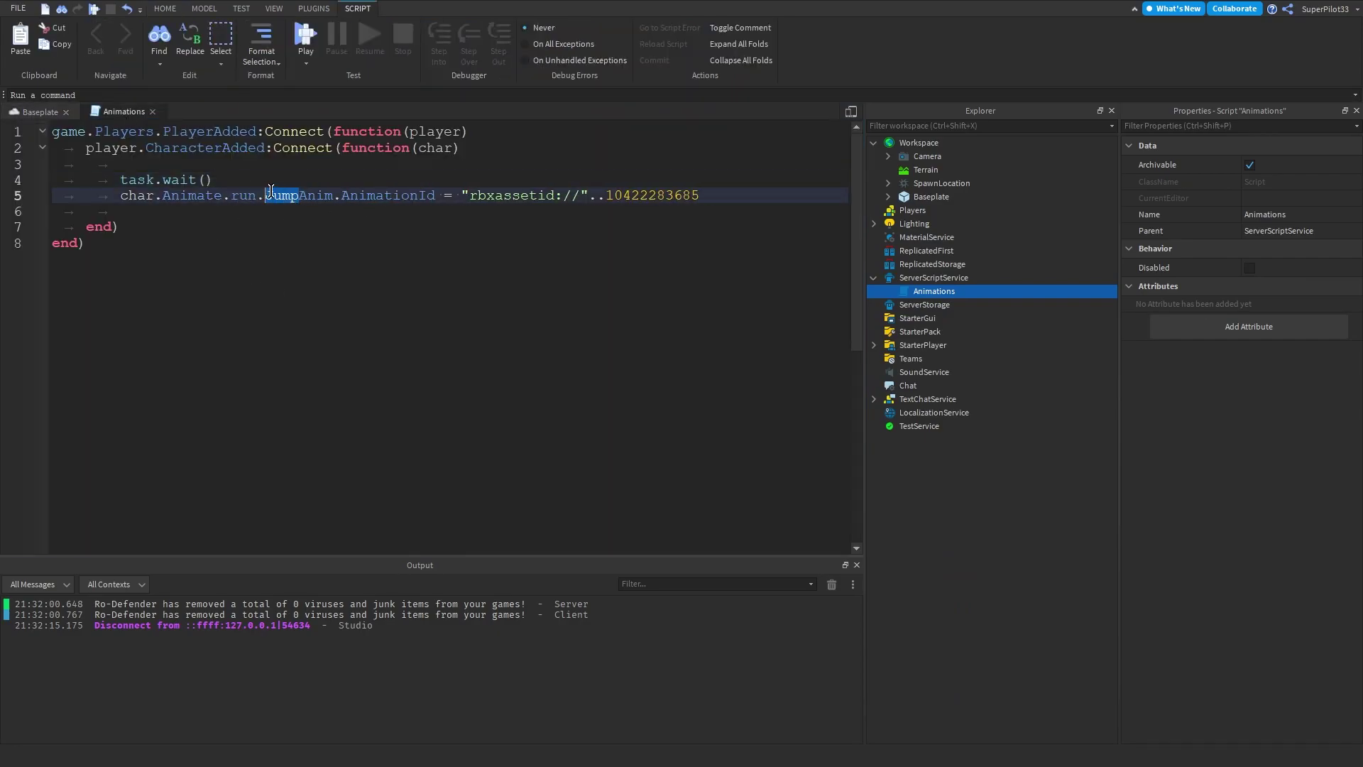
type("Run")
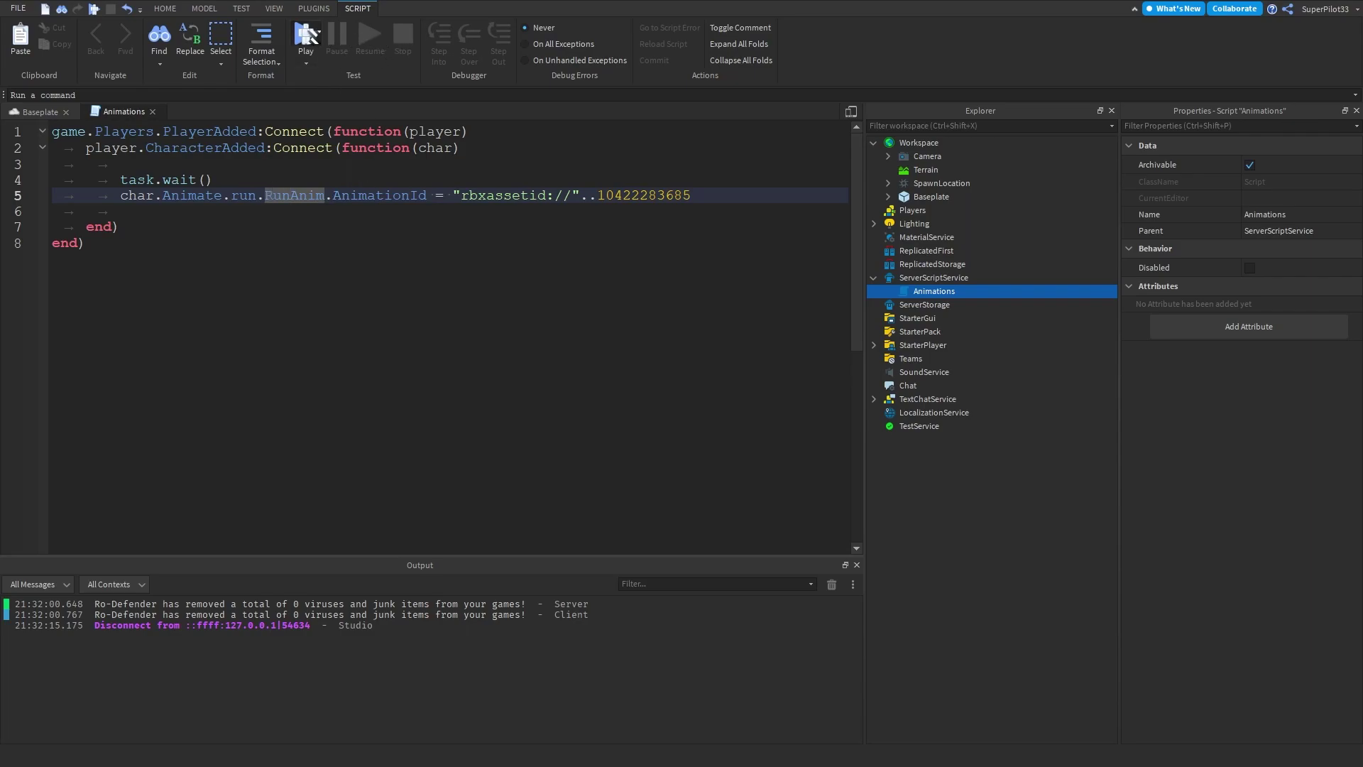
Step: Playtest the edited script by running the character around the baseplate in different directions to check its run animation
key("F5")
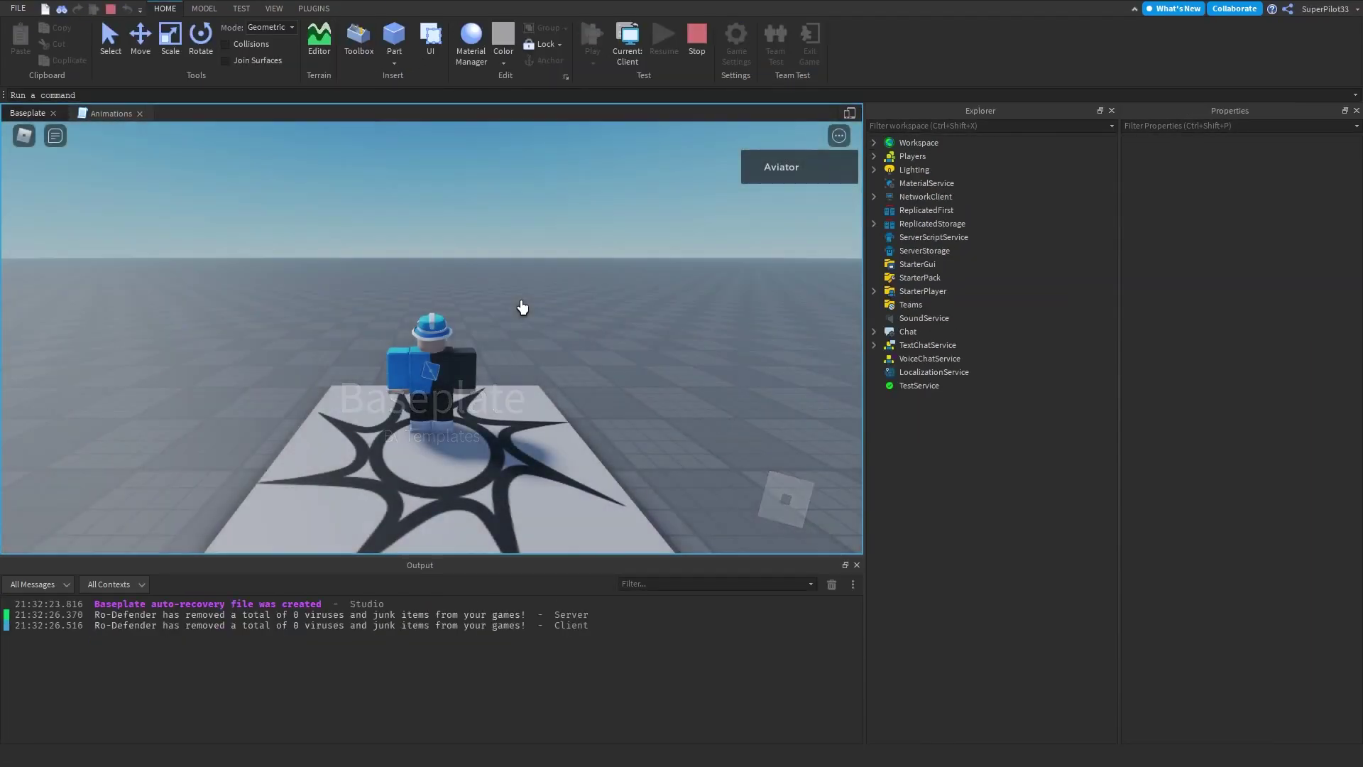
key("a")
key("w")
right_click_drag(440, 299, 440, 299)
key("w")
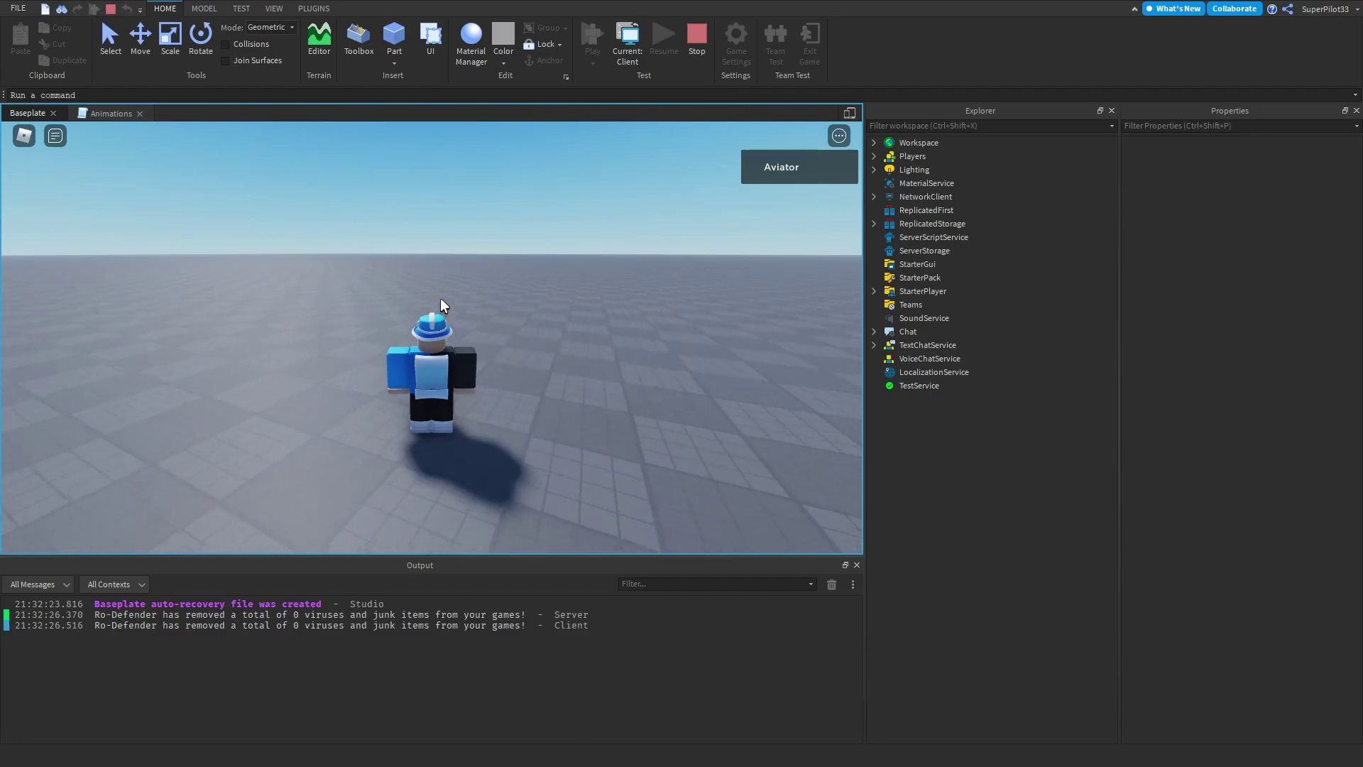
key("d")
right_click_drag(441, 300, 440, 297)
key("s")
key("d")
key("w")
key("a")
key("s")
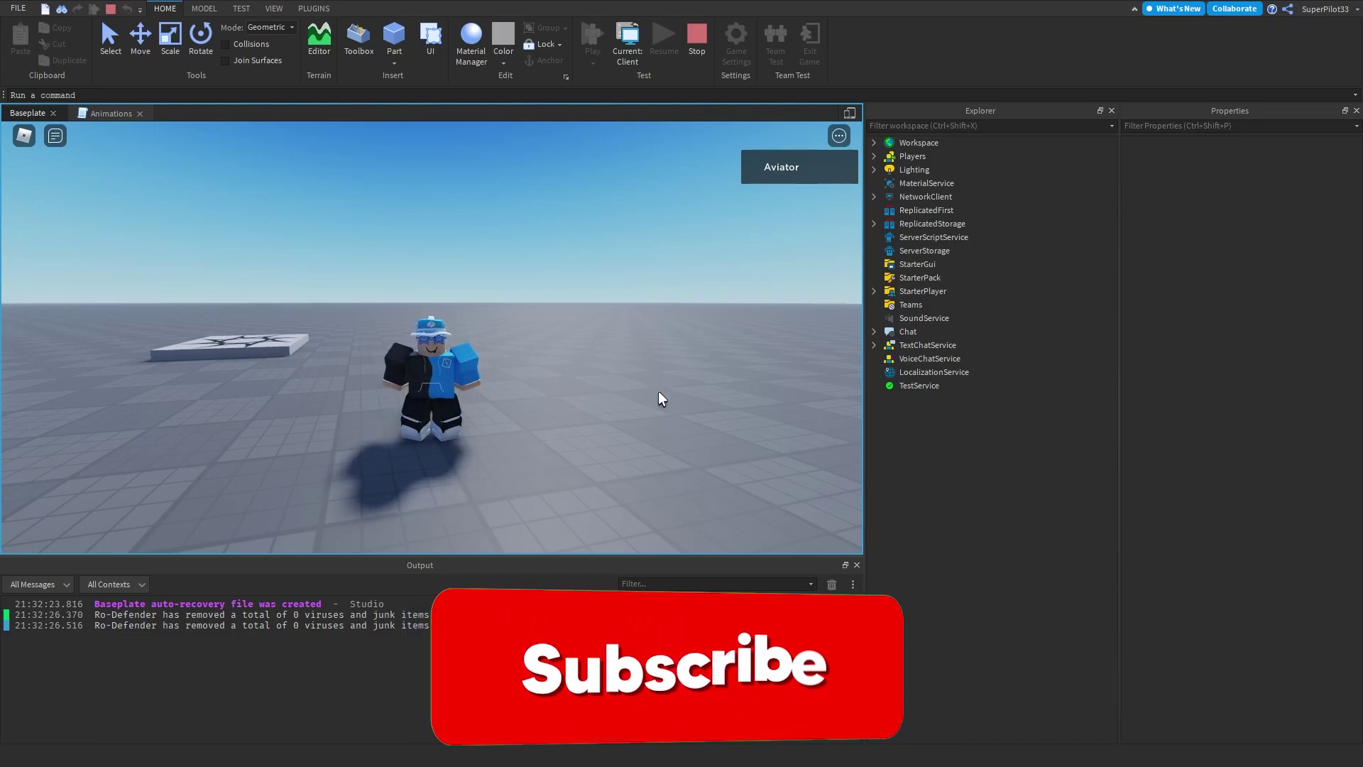
key("w")
key("w")
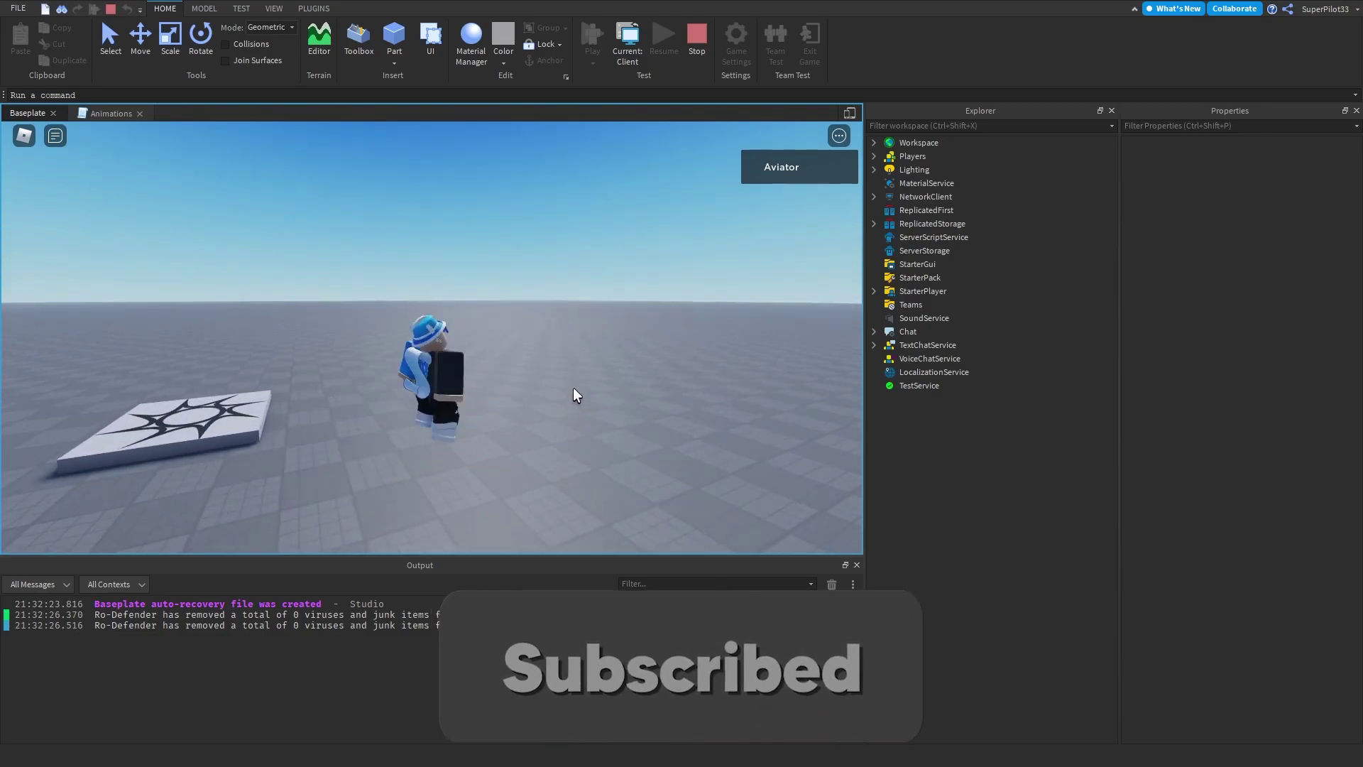